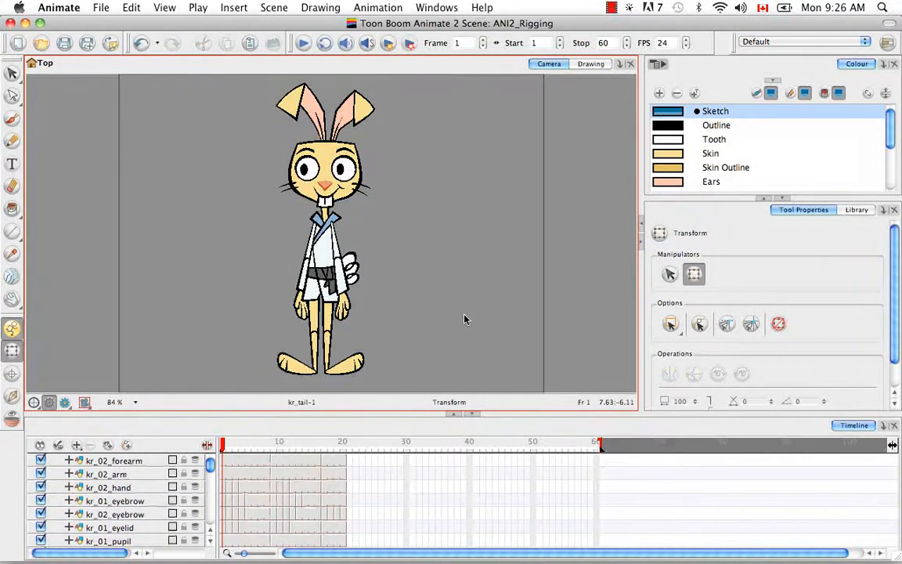
Step: Examine the pivot point of the kr_02_arm layer up close with the Pivot tool
{"action": "left_click", "coordinate": [12, 375]}
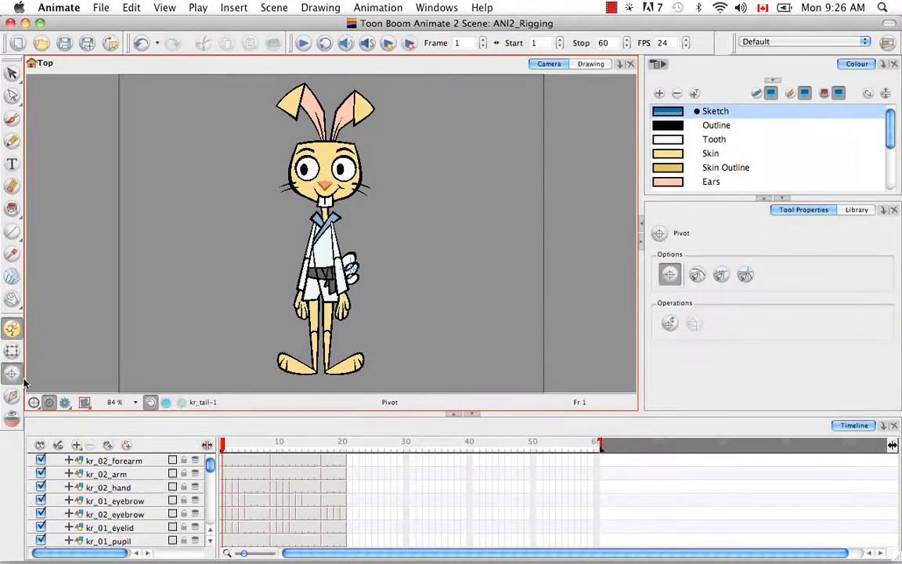
{"action": "left_click", "coordinate": [138, 475]}
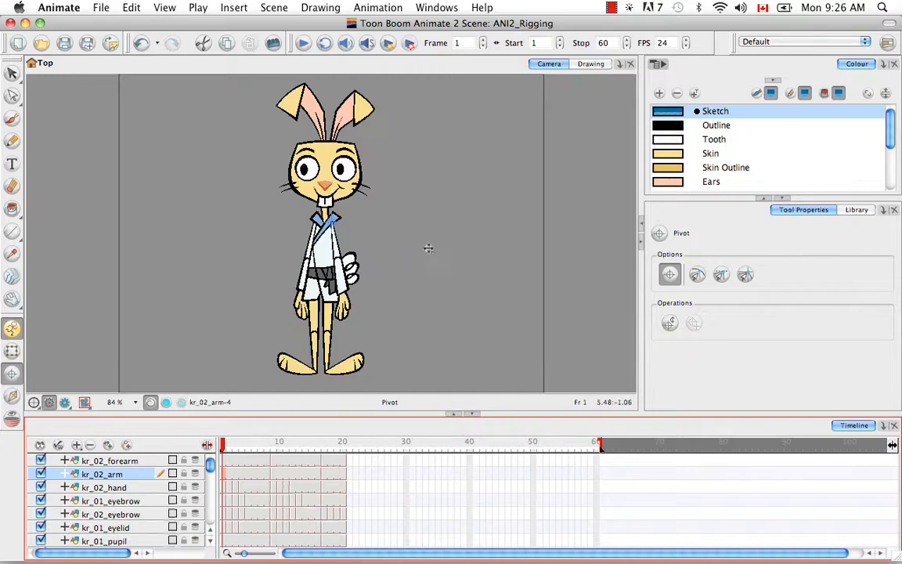
{"action": "left_click", "coordinate": [409, 397]}
{"action": "key", "text": "super+equal"}
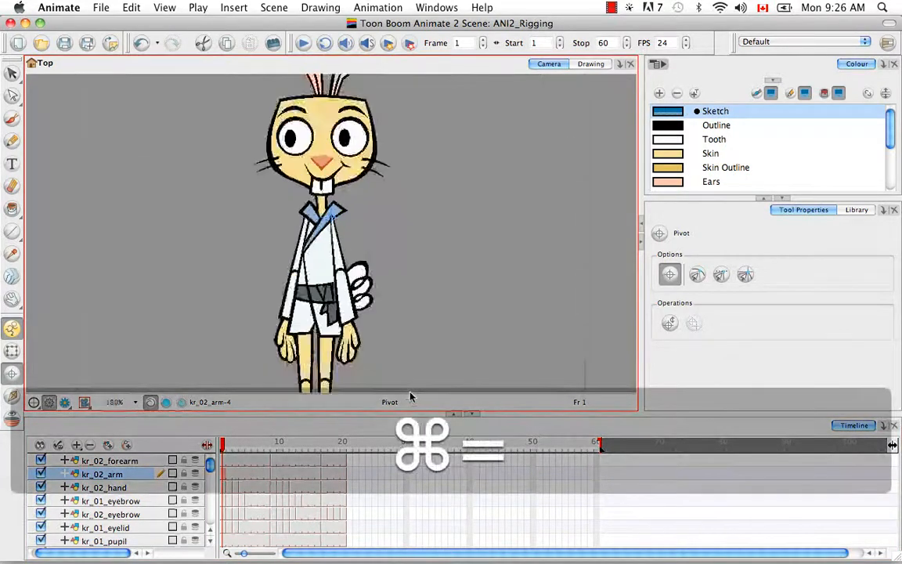
{"action": "key", "text": "super+equal"}
{"action": "key", "text": "super+equal"}
{"action": "key", "text": "super+equal"}
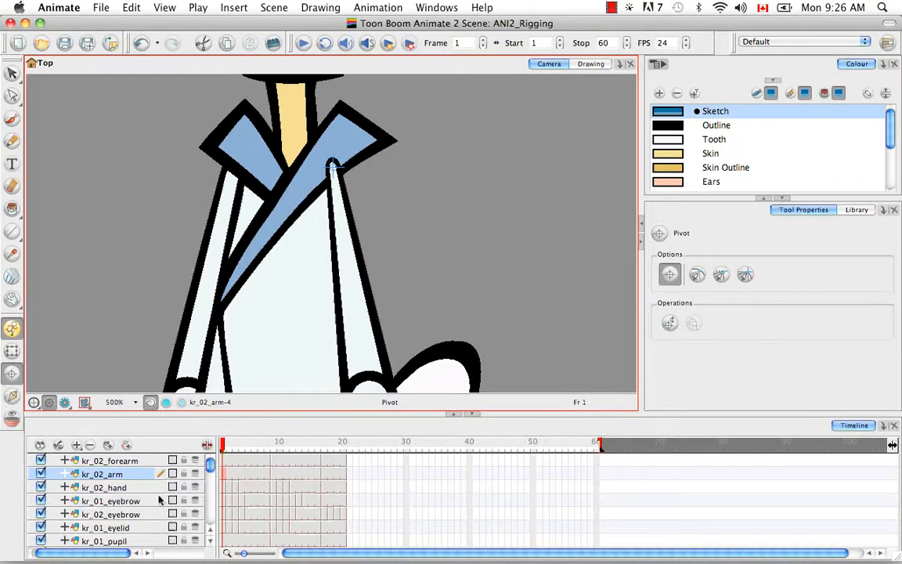
Step: Turn on Light Table and Current Drawing on Top in the Camera view for the kr_02_hand layer
{"action": "left_click", "coordinate": [110, 487]}
{"action": "key", "text": "space"}
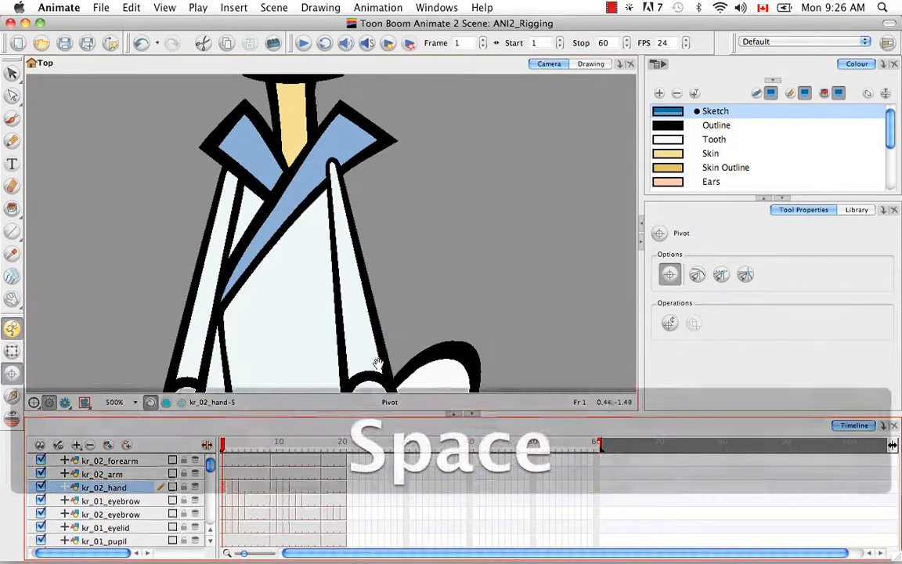
{"action": "left_click_drag", "start_coordinate": [378, 364], "coordinate": [368, 227]}
{"action": "left_click_drag", "start_coordinate": [383, 387], "coordinate": [386, 184]}
{"action": "left_click_drag", "start_coordinate": [401, 280], "coordinate": [434, 205]}
{"action": "key", "text": "space"}
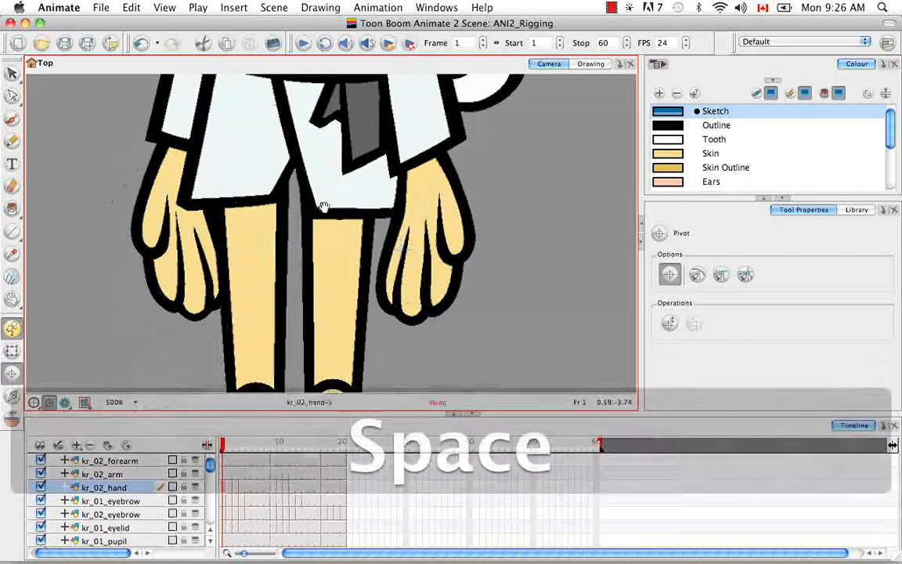
{"action": "left_click_drag", "start_coordinate": [323, 206], "coordinate": [352, 280]}
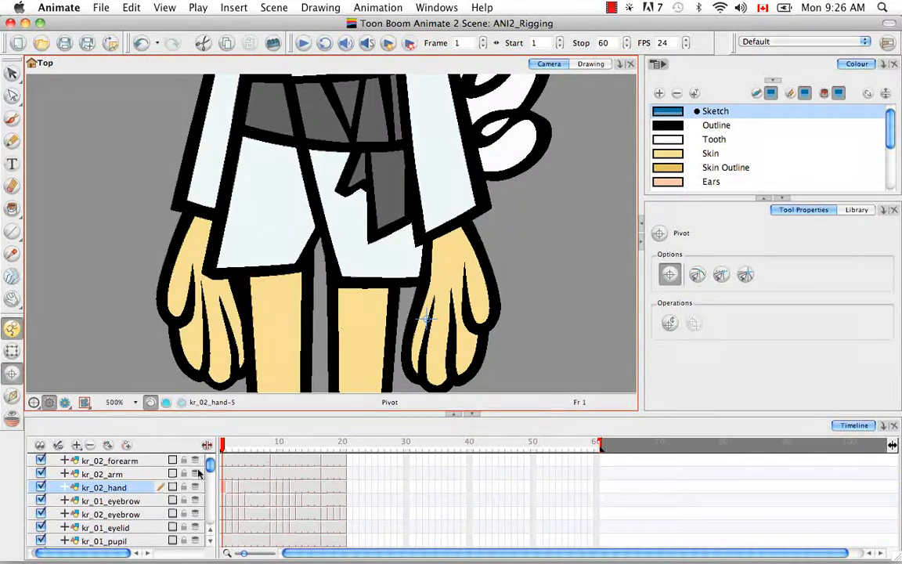
{"action": "left_click", "coordinate": [85, 403]}
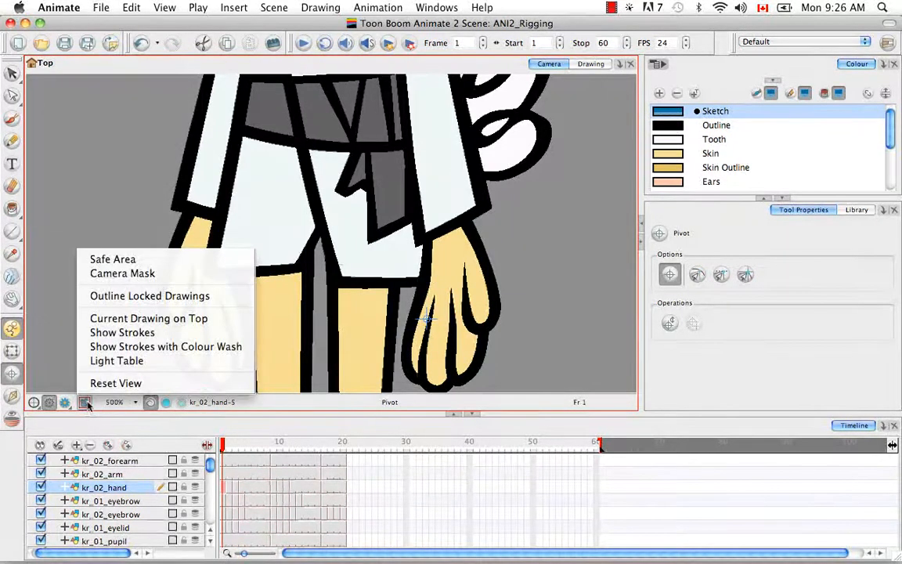
{"action": "left_click", "coordinate": [102, 360]}
{"action": "left_click", "coordinate": [86, 403]}
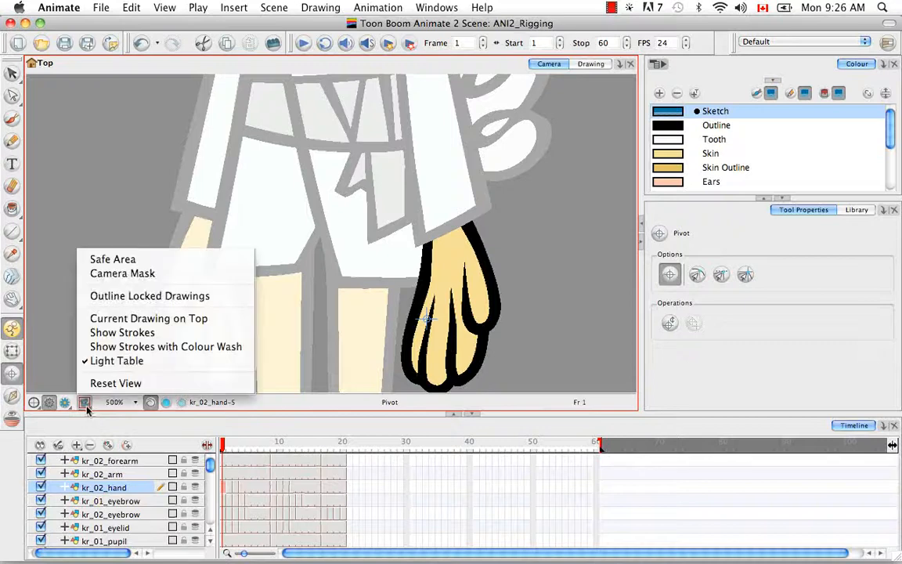
{"action": "left_click", "coordinate": [84, 320]}
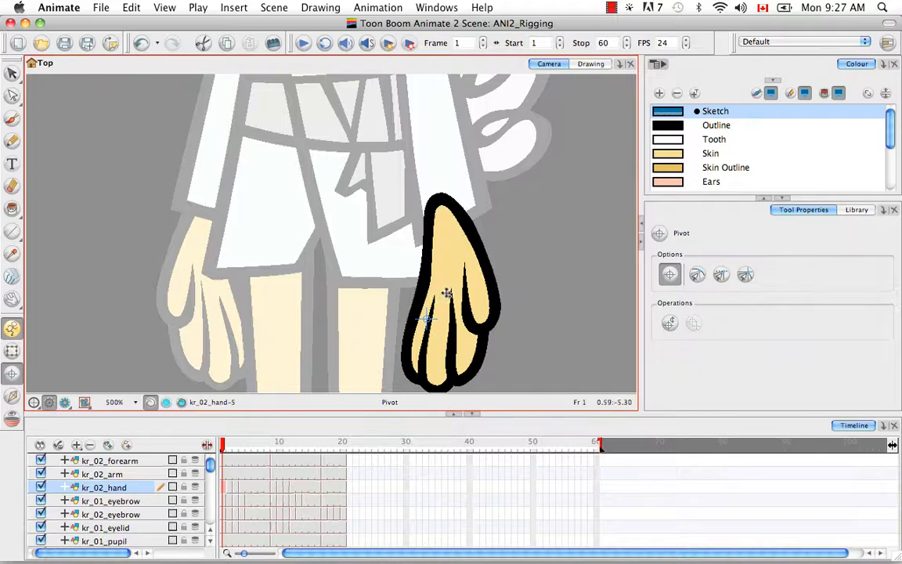
Step: Place the kr_02_hand pivot at the wrist end on frame 1 and compare it with the pivot on frame 2
{"action": "left_click", "coordinate": [442, 213]}
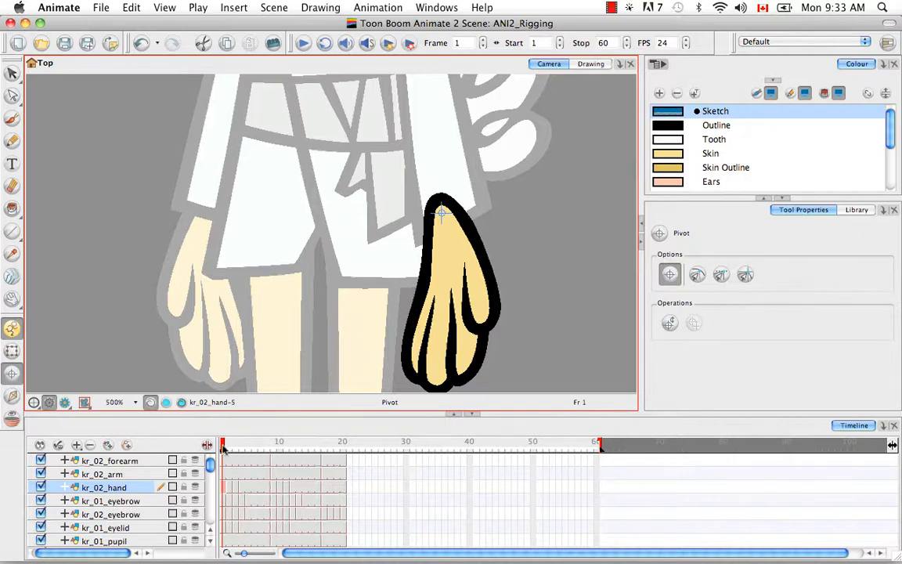
{"action": "mouse_move", "coordinate": [223, 445]}
{"action": "left_mouse_down"}
{"action": "mouse_move", "coordinate": [324, 445]}
{"action": "mouse_move", "coordinate": [296, 437]}
{"action": "mouse_move", "coordinate": [222, 443]}
{"action": "left_mouse_up"}
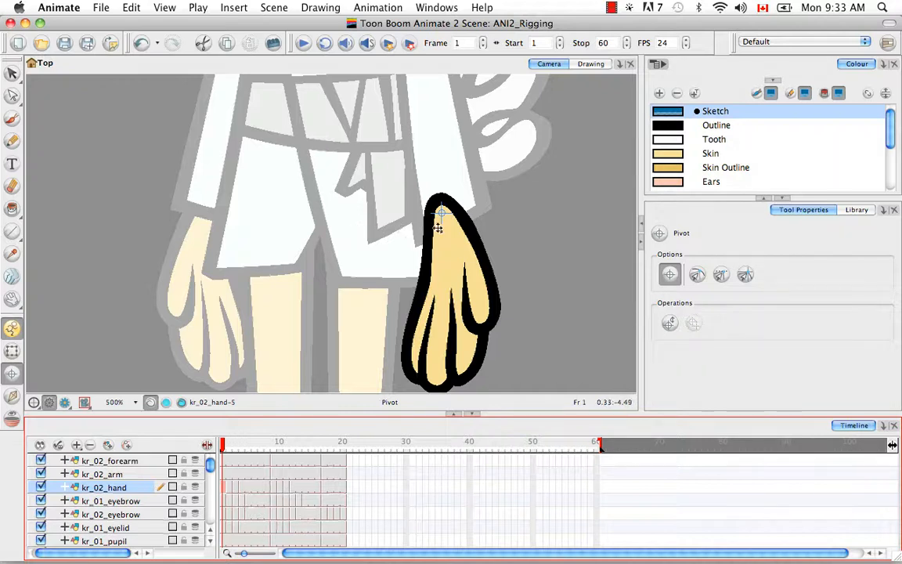
{"action": "left_click", "coordinate": [230, 444]}
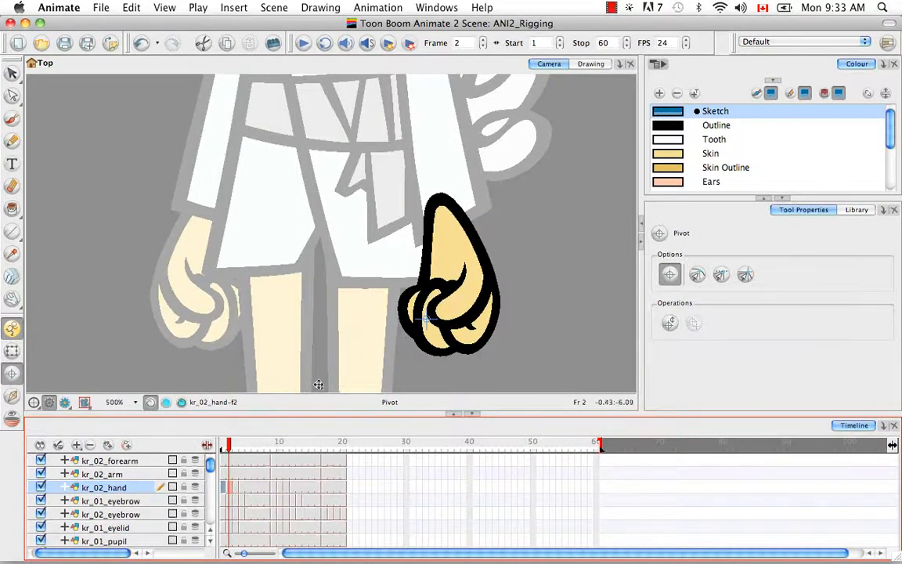
{"action": "left_click", "coordinate": [226, 444]}
{"action": "left_click", "coordinate": [229, 444]}
{"action": "left_click_drag", "start_coordinate": [226, 445], "coordinate": [216, 445]}
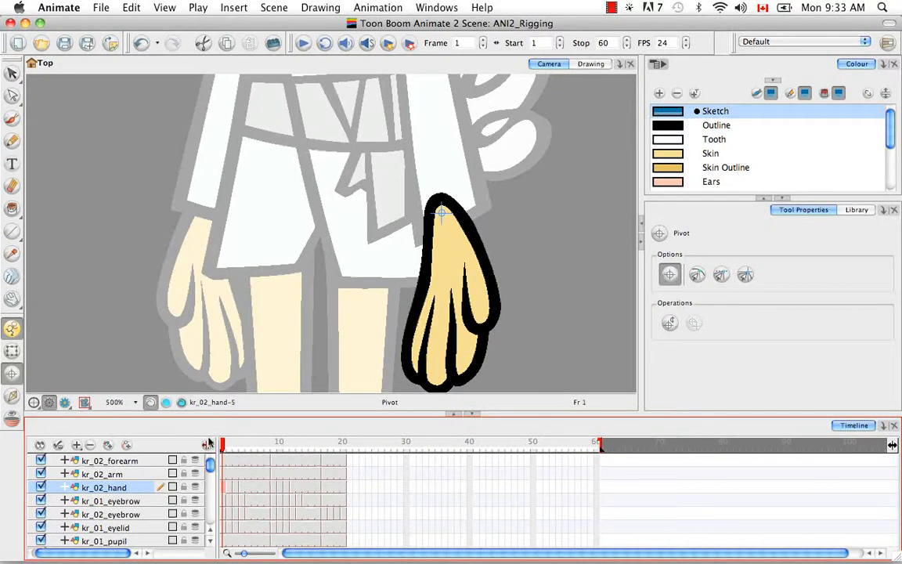
Step: Copy the kr_02_hand cell at frame 1 and paste it onto frames 2 and 3 using Paste Special with Update Drawing Pivot
{"action": "right_click", "coordinate": [225, 490]}
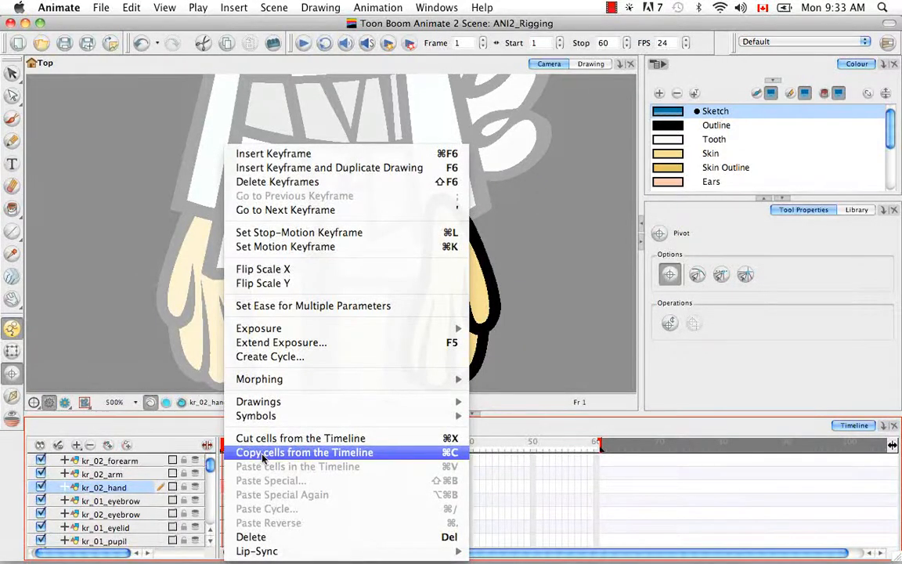
{"action": "left_click", "coordinate": [265, 454]}
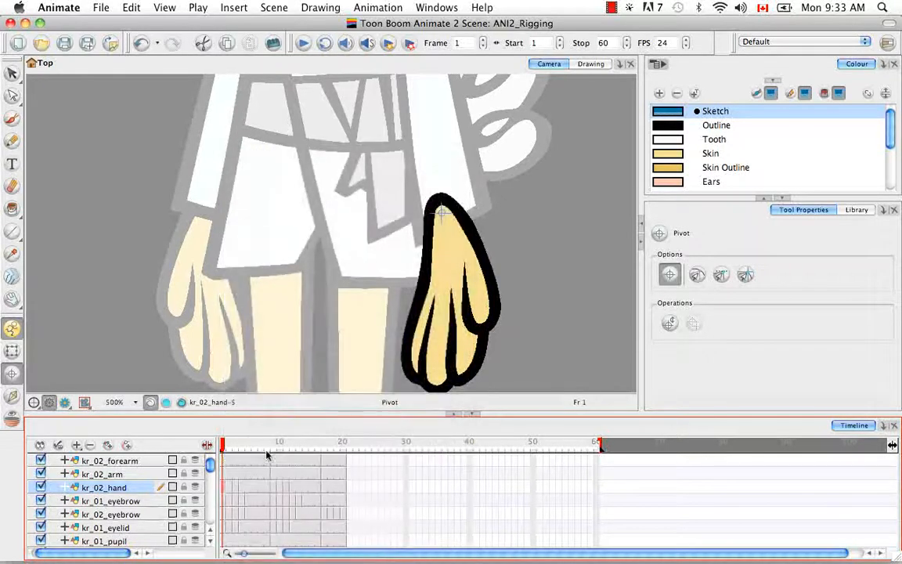
{"action": "left_click", "coordinate": [229, 488]}
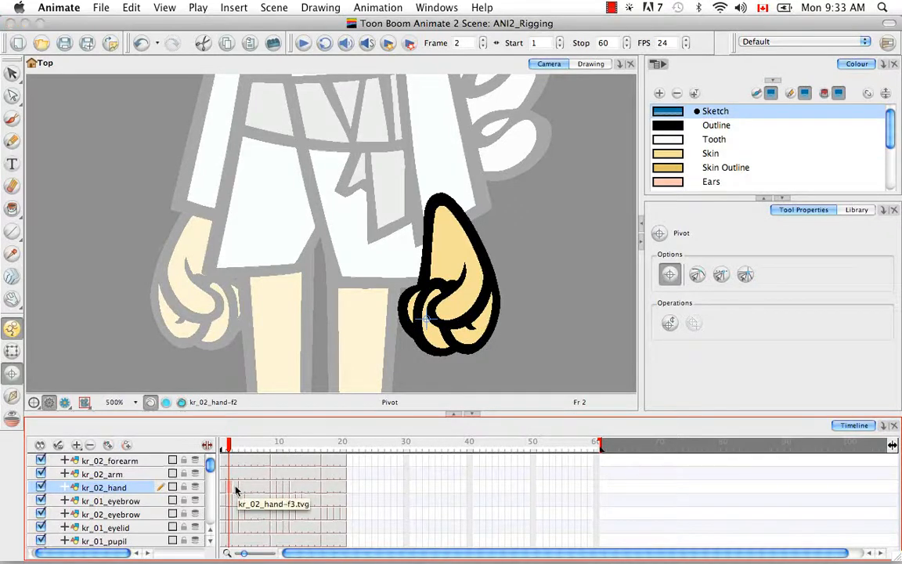
{"action": "left_click", "coordinate": [236, 489], "text": "shift"}
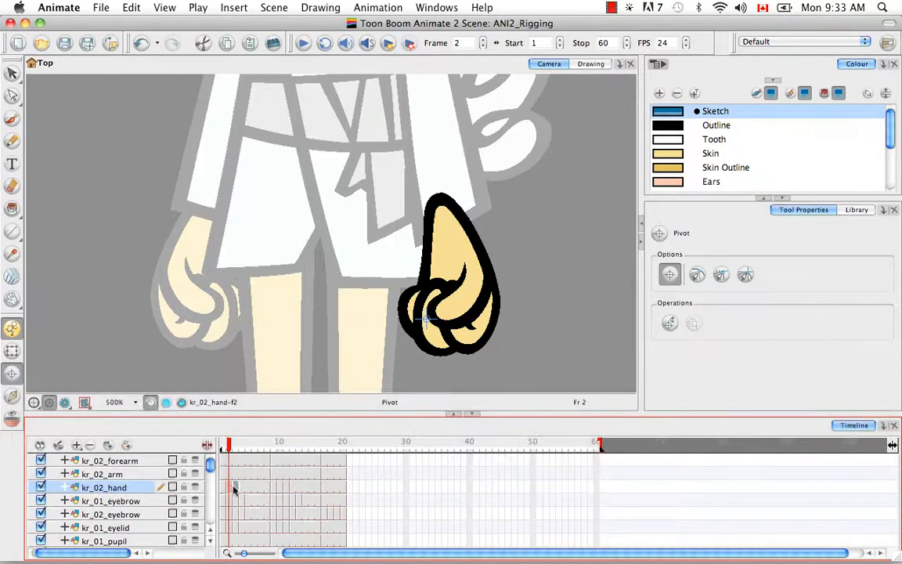
{"action": "right_click", "coordinate": [234, 489]}
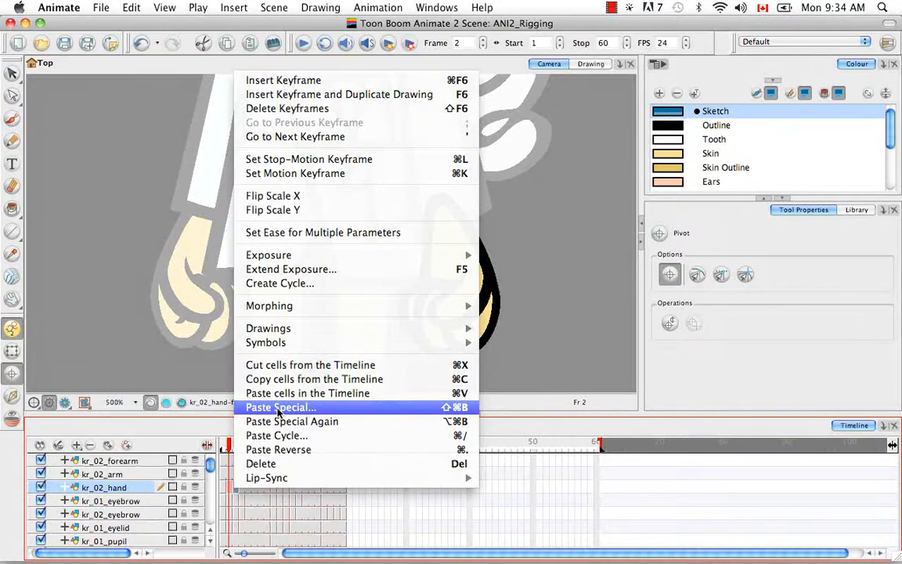
{"action": "left_click", "coordinate": [280, 407]}
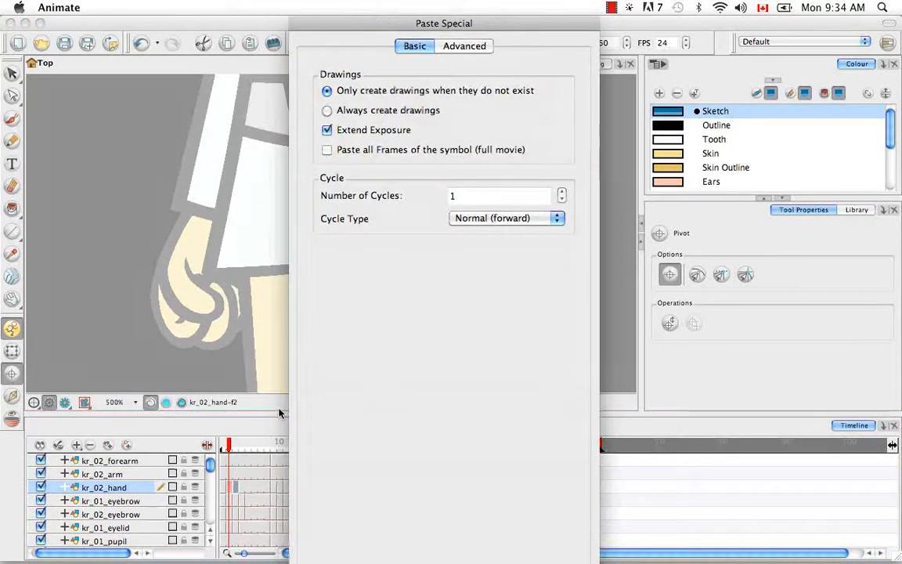
{"action": "left_click", "coordinate": [466, 47]}
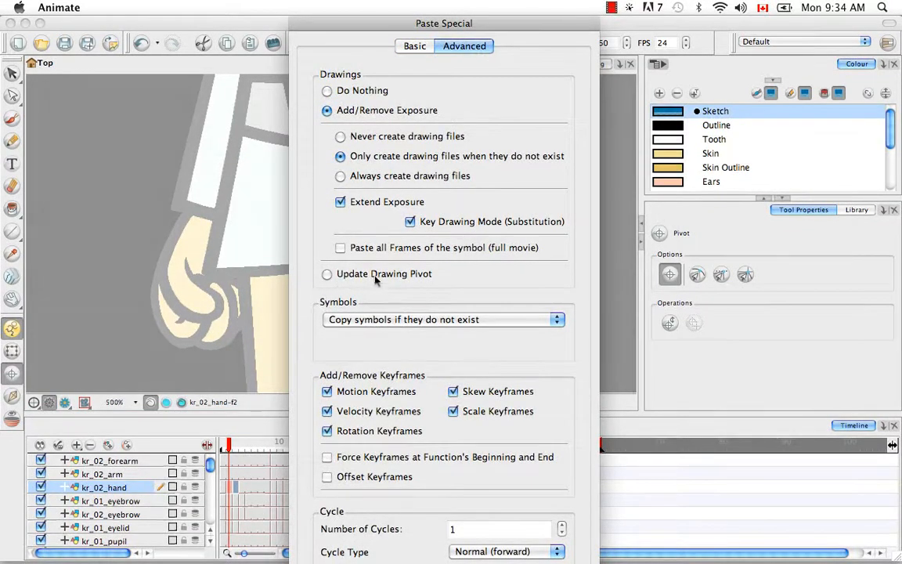
{"action": "left_click", "coordinate": [326, 274]}
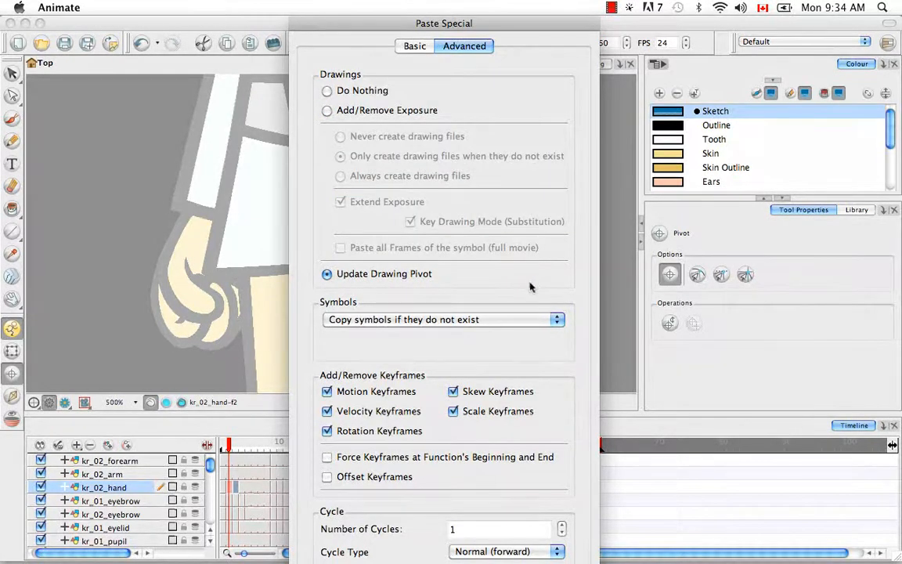
{"action": "key", "text": "Return"}
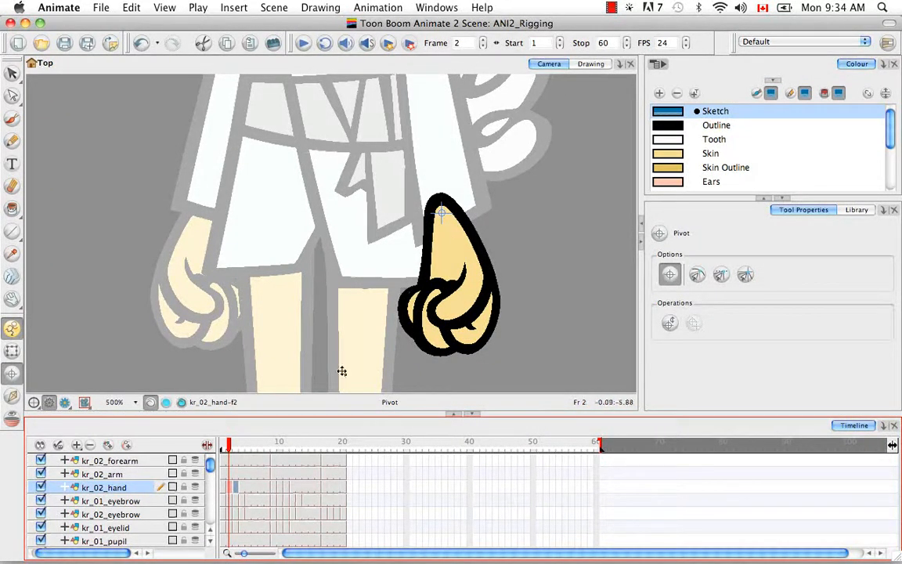
Step: Apply the copied pivot to kr_02_hand frames 4 to 8 with Paste Special Again and check frame 8
{"action": "left_click", "coordinate": [220, 445]}
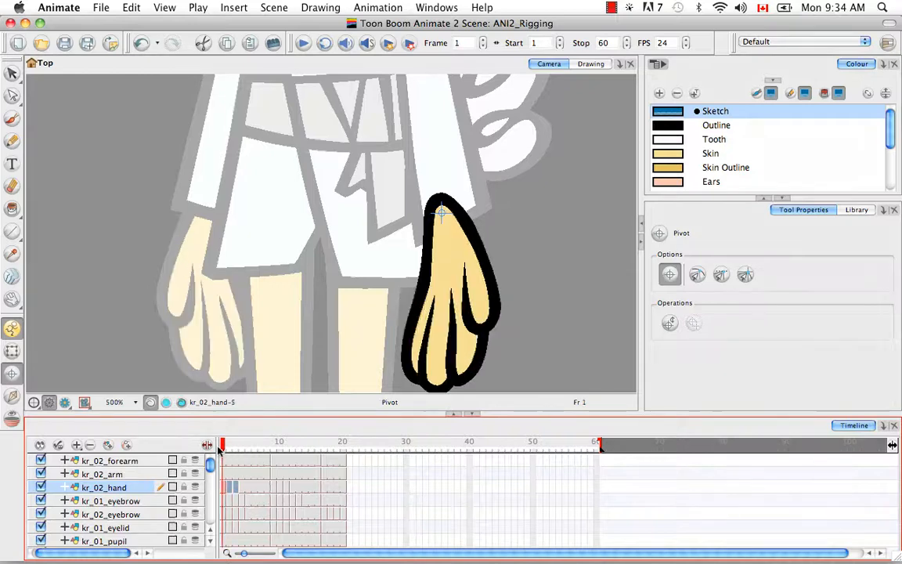
{"action": "mouse_move", "coordinate": [221, 446]}
{"action": "left_mouse_down"}
{"action": "mouse_move", "coordinate": [249, 454]}
{"action": "mouse_move", "coordinate": [227, 455]}
{"action": "mouse_move", "coordinate": [241, 459]}
{"action": "left_mouse_up"}
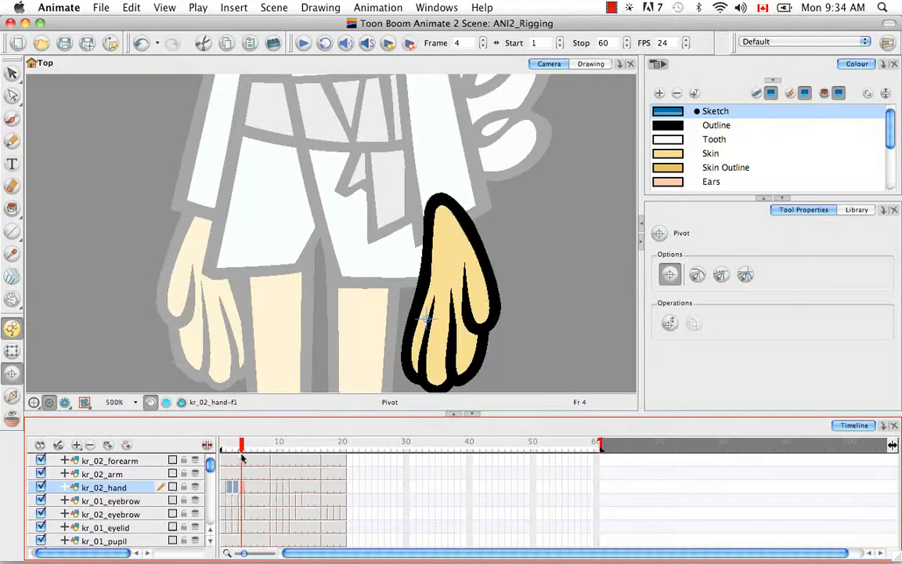
{"action": "left_click", "coordinate": [245, 488]}
{"action": "left_click", "coordinate": [226, 488]}
{"action": "left_click", "coordinate": [243, 489]}
{"action": "left_click", "coordinate": [265, 489], "text": "shift"}
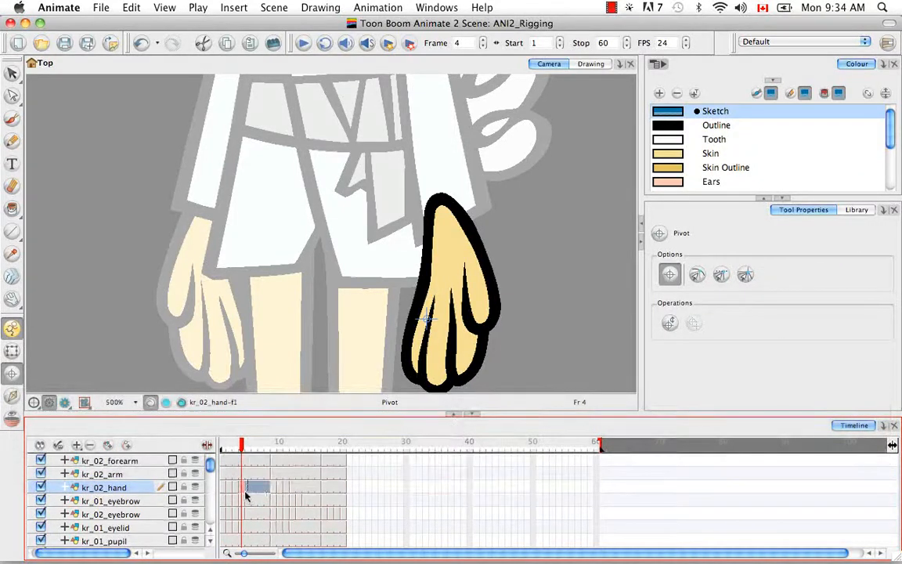
{"action": "right_click", "coordinate": [244, 488]}
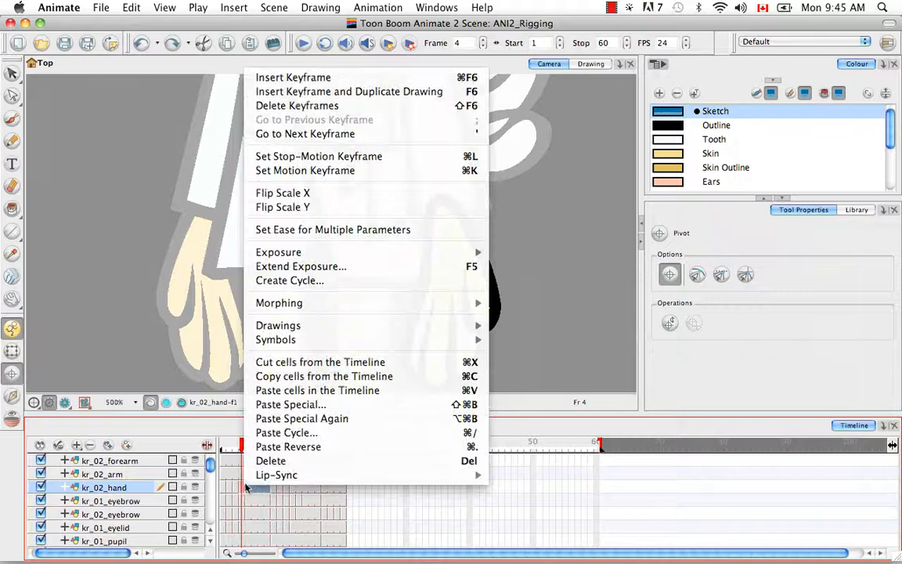
{"action": "mouse_move", "coordinate": [245, 478]}
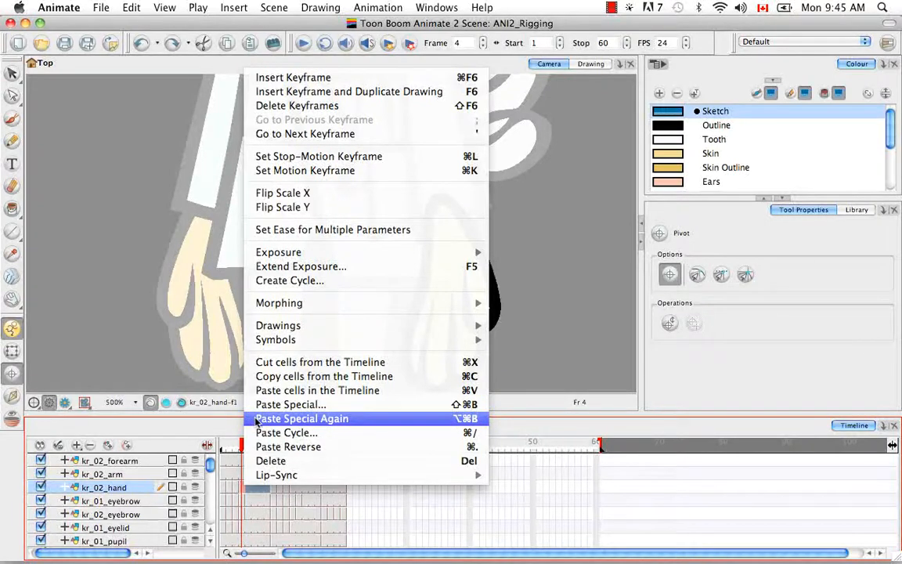
{"action": "left_click", "coordinate": [254, 422]}
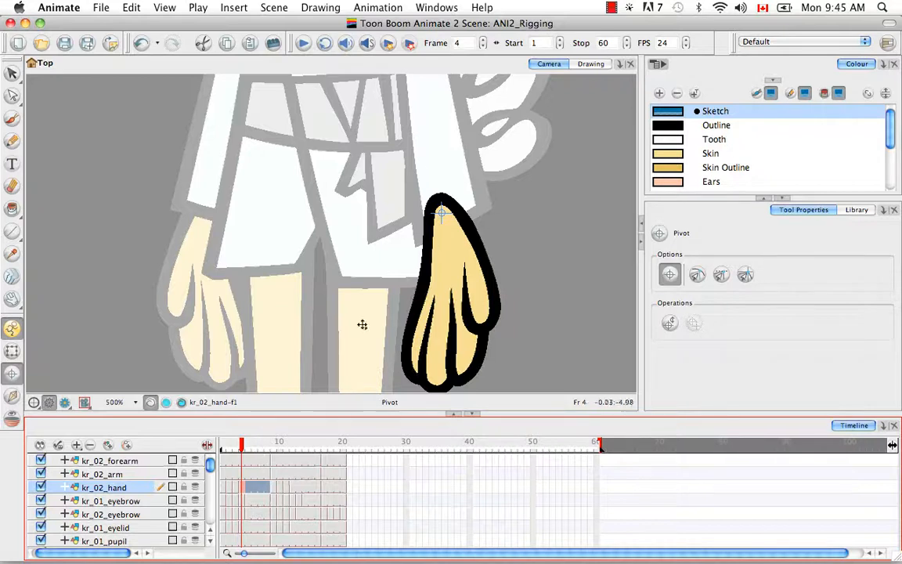
{"action": "left_click", "coordinate": [266, 491]}
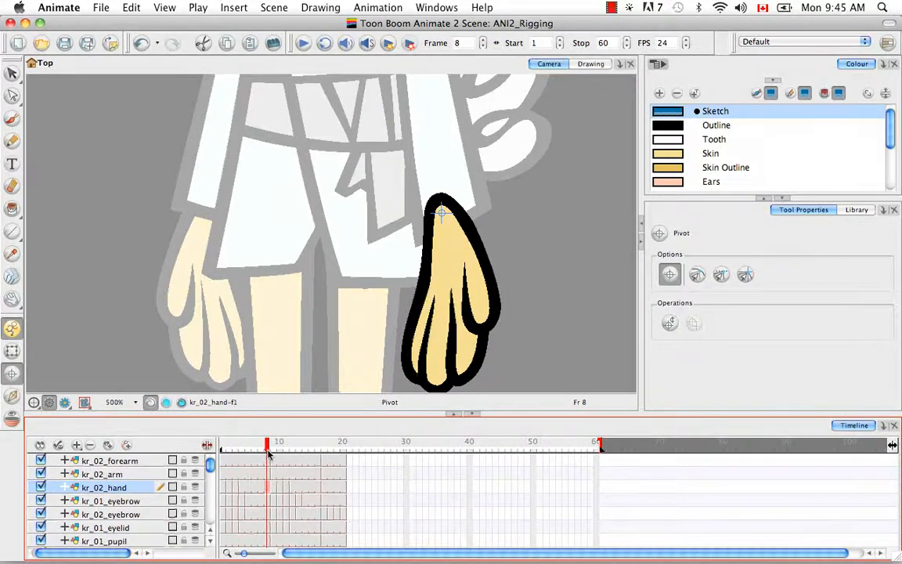
{"action": "mouse_move", "coordinate": [268, 454]}
{"action": "left_mouse_down"}
{"action": "mouse_move", "coordinate": [220, 454]}
{"action": "mouse_move", "coordinate": [266, 463]}
{"action": "left_mouse_up"}
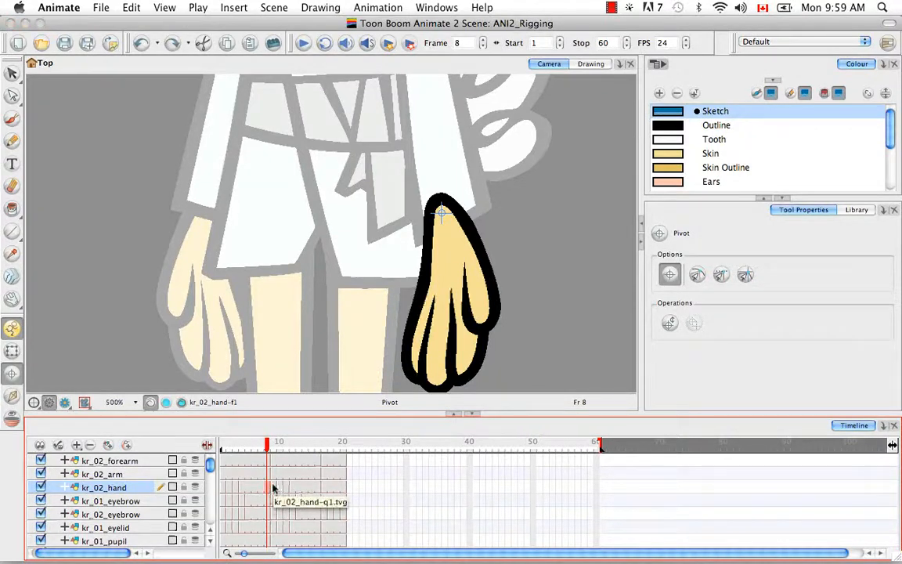
Step: Place the kr_02_hand pivot at the wrist on frame 9 and apply it to frames 10 to 16 with Paste Special Again
{"action": "left_click", "coordinate": [274, 487]}
{"action": "left_click", "coordinate": [335, 212]}
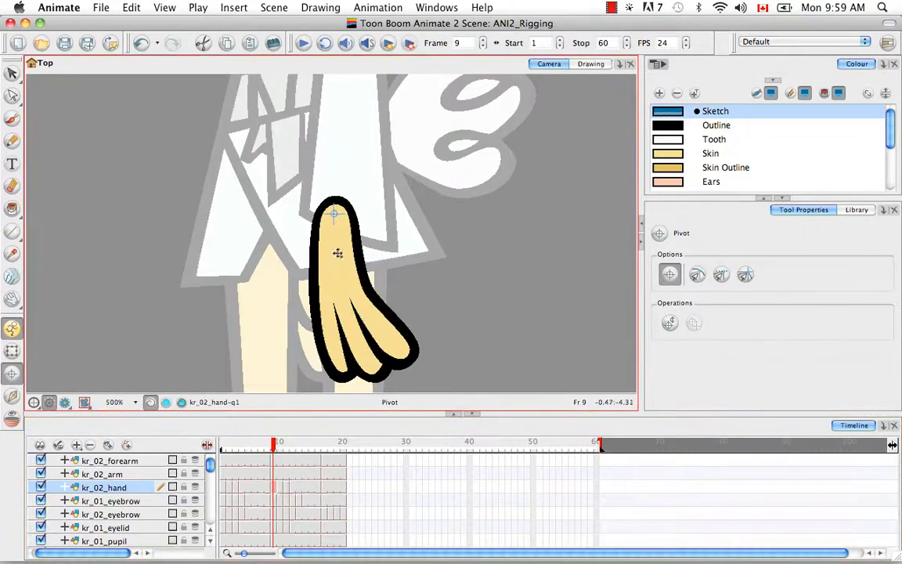
{"action": "left_click_drag", "start_coordinate": [281, 492], "coordinate": [317, 491]}
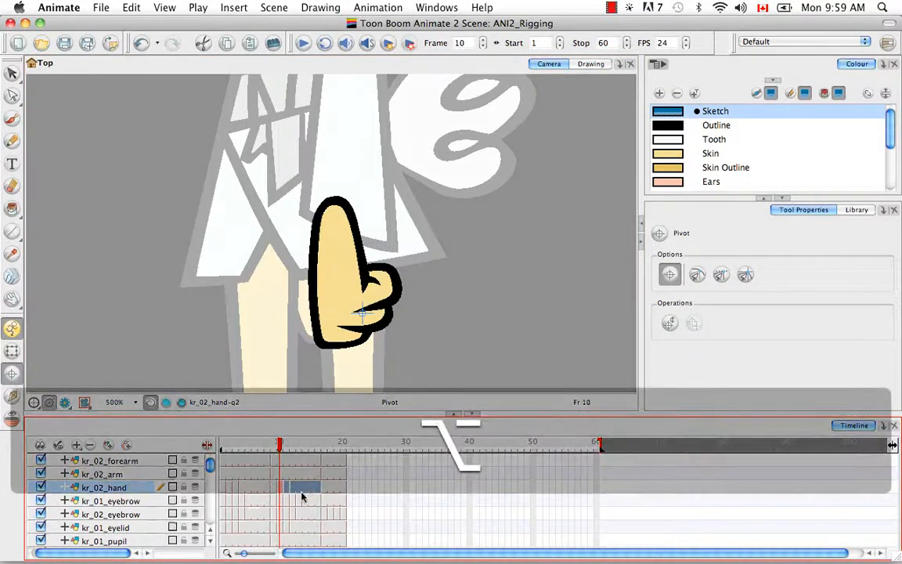
{"action": "key", "text": "alt+super+b"}
Step: Place the kr_02_hand pivot at the wrist on frame 17 and check it through frame 20
{"action": "left_click_drag", "start_coordinate": [281, 447], "coordinate": [325, 449]}
{"action": "left_click", "coordinate": [309, 213]}
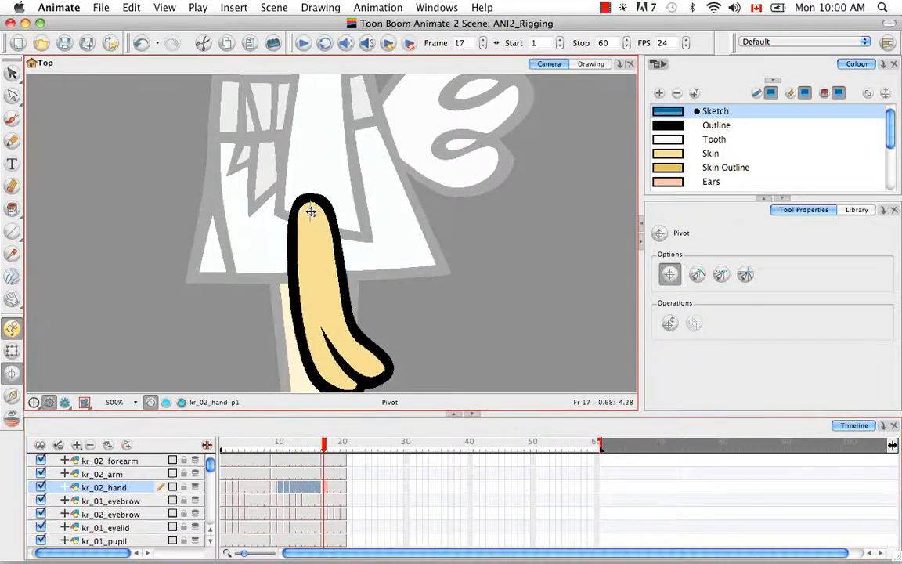
{"action": "left_click_drag", "start_coordinate": [324, 447], "coordinate": [343, 448]}
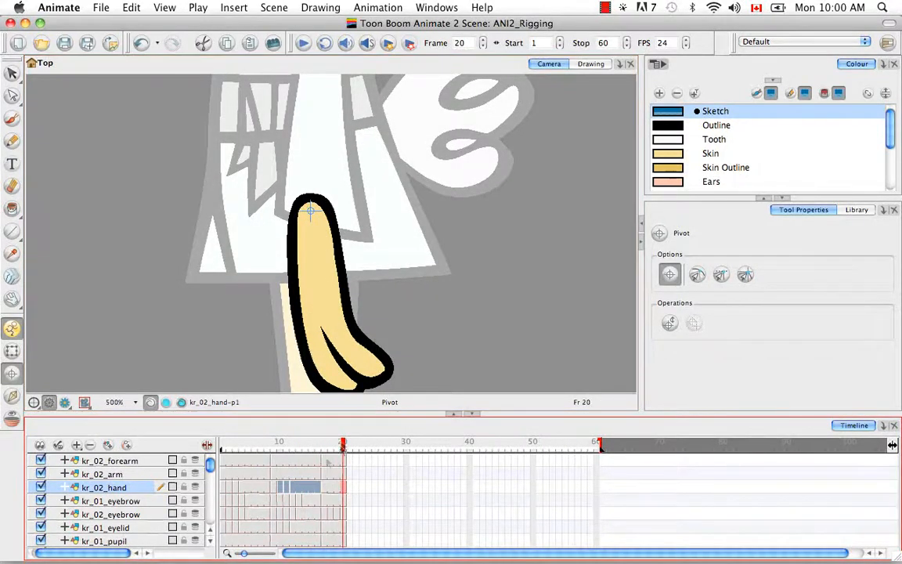
Step: Place the kr_01_eyebrow pivot at the middle of the eyebrow on frame 1
{"action": "left_click", "coordinate": [223, 502]}
{"action": "key", "text": "space"}
{"action": "left_click_drag", "start_coordinate": [345, 171], "coordinate": [360, 368]}
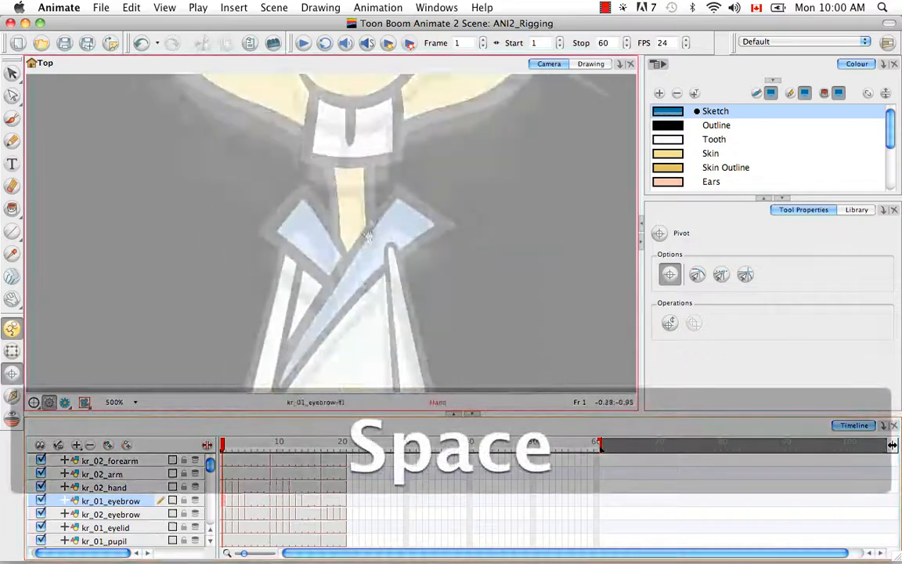
{"action": "left_click_drag", "start_coordinate": [367, 133], "coordinate": [356, 328]}
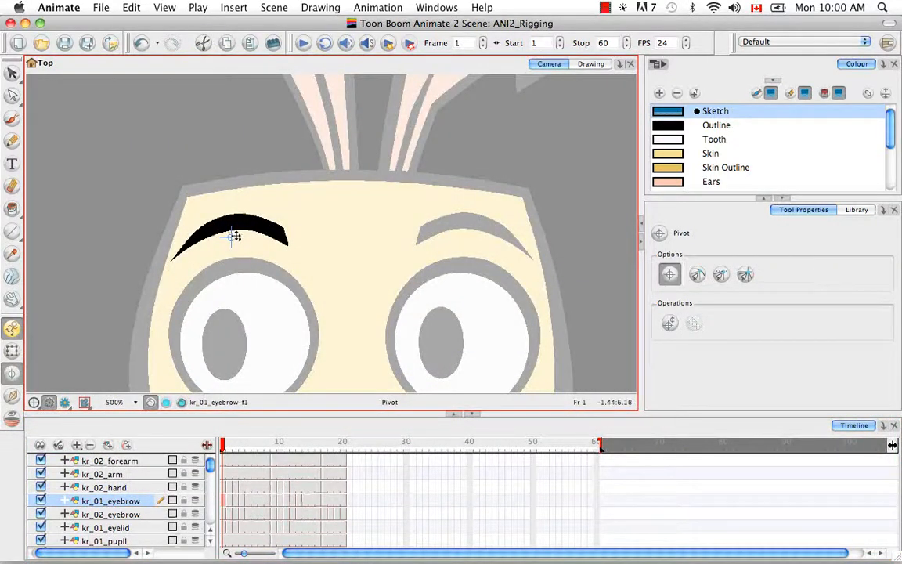
{"action": "left_click", "coordinate": [231, 224]}
{"action": "mouse_move", "coordinate": [223, 444]}
{"action": "left_mouse_down"}
{"action": "mouse_move", "coordinate": [279, 445]}
{"action": "mouse_move", "coordinate": [223, 445]}
{"action": "left_mouse_up"}
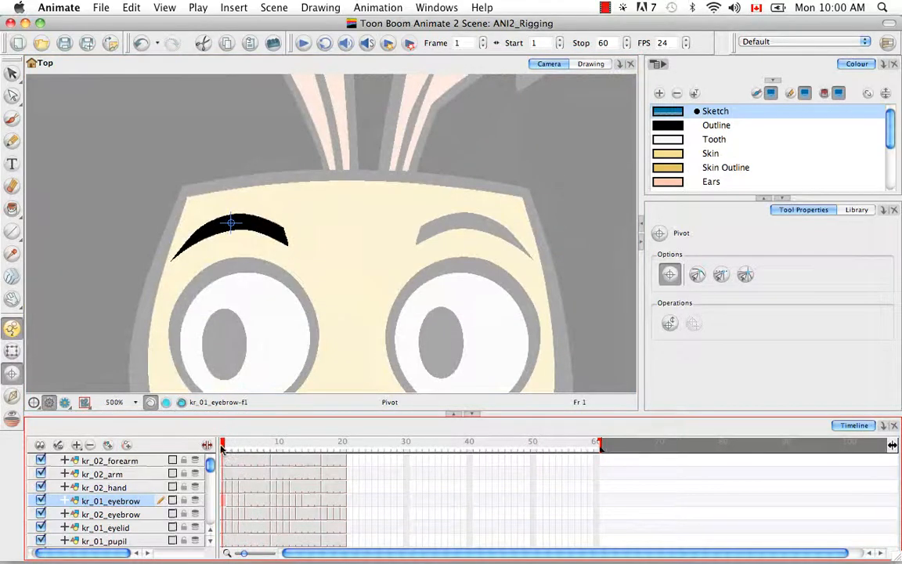
Step: Copy the kr_01_eyebrow cell at frame 1 and apply its pivot to frames 2 to 8 with Paste Special Again
{"action": "left_click", "coordinate": [230, 505]}
{"action": "left_click", "coordinate": [225, 502]}
{"action": "key", "text": "ctrl+c"}
{"action": "left_click", "coordinate": [231, 502]}
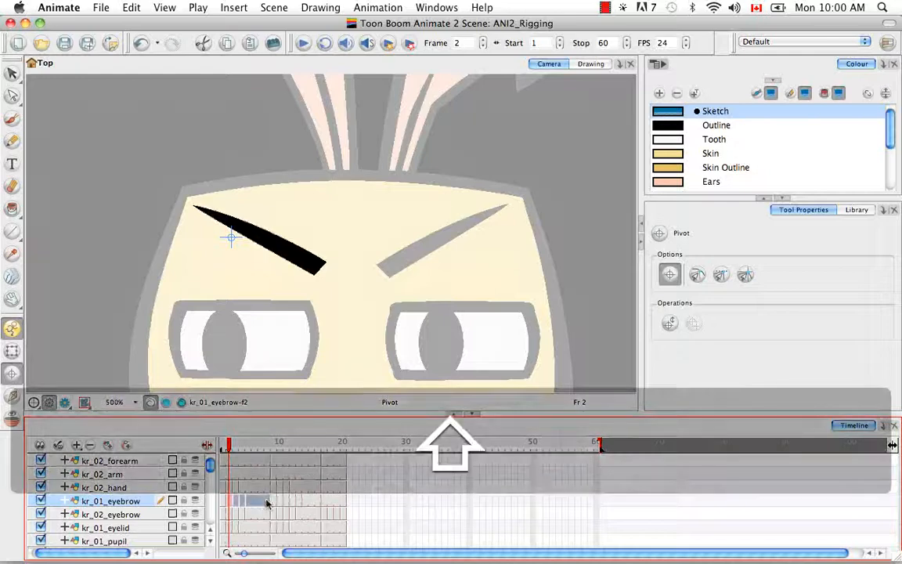
{"action": "left_click", "coordinate": [249, 505], "text": "shift"}
{"action": "key", "text": "alt+super+v"}
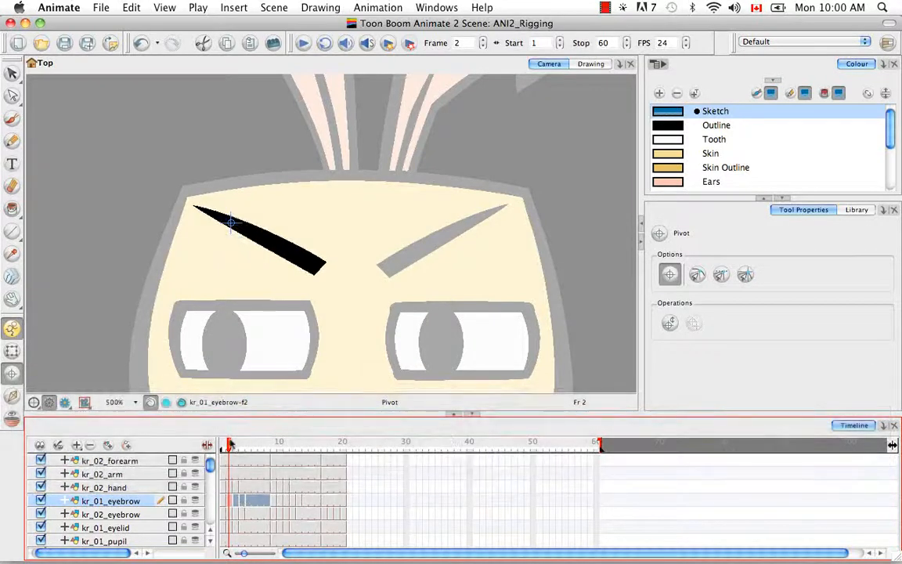
Step: Place the kr_01_eyebrow pivot mid-eyebrow on frame 9, apply it to frames 10 to 16 with Paste Special Again, and check frame 17
{"action": "left_click_drag", "start_coordinate": [232, 446], "coordinate": [274, 445]}
{"action": "left_click", "coordinate": [274, 501]}
{"action": "left_click", "coordinate": [254, 190]}
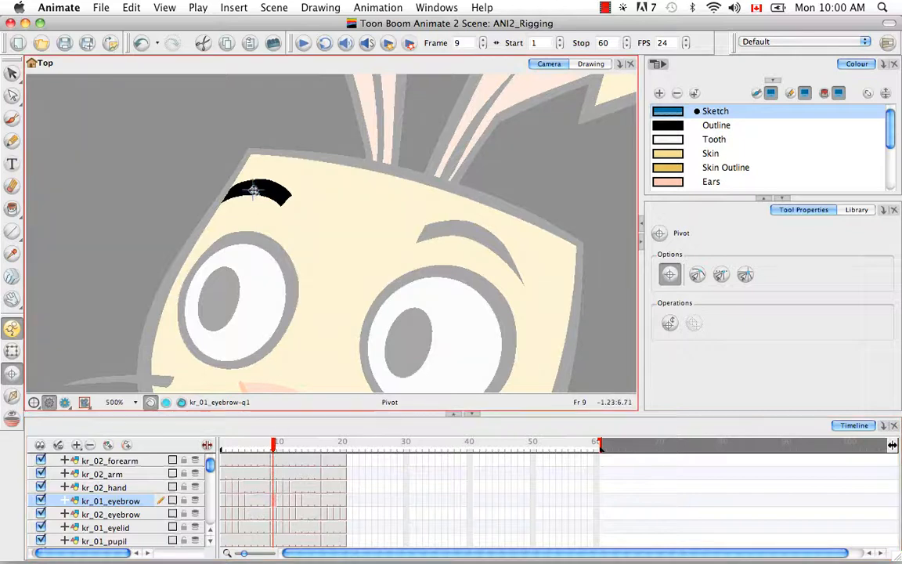
{"action": "left_click", "coordinate": [276, 504]}
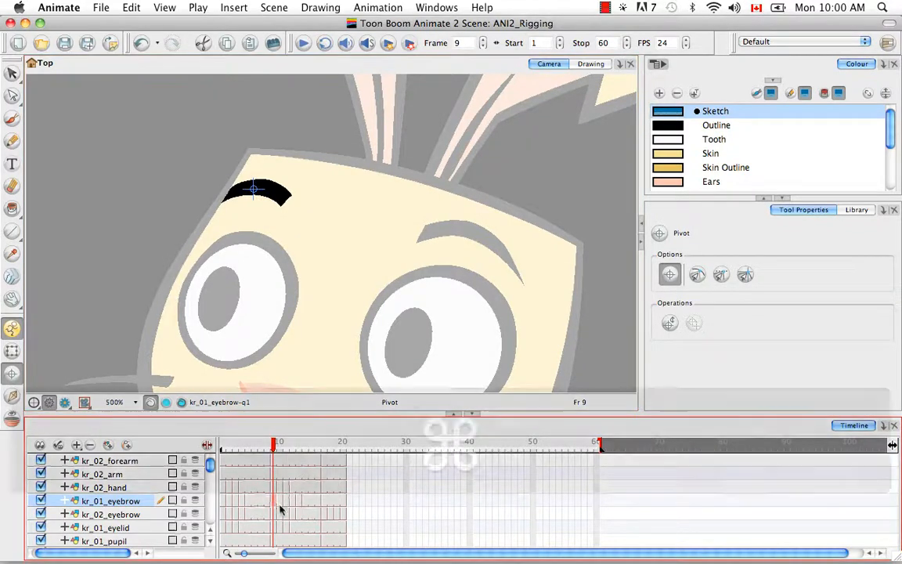
{"action": "left_click", "coordinate": [280, 503]}
{"action": "left_click", "coordinate": [318, 503], "text": "shift"}
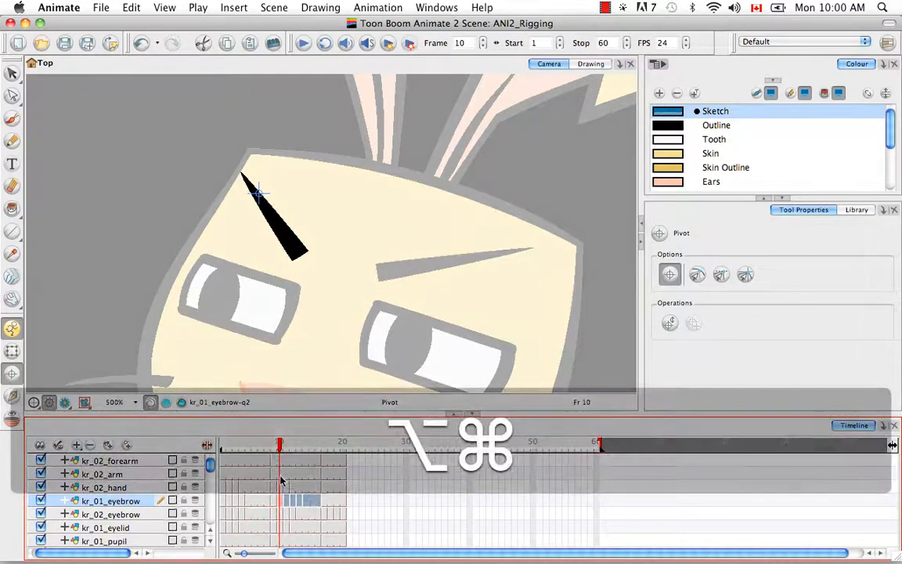
{"action": "key", "text": "alt+super+v"}
{"action": "left_click", "coordinate": [327, 503]}
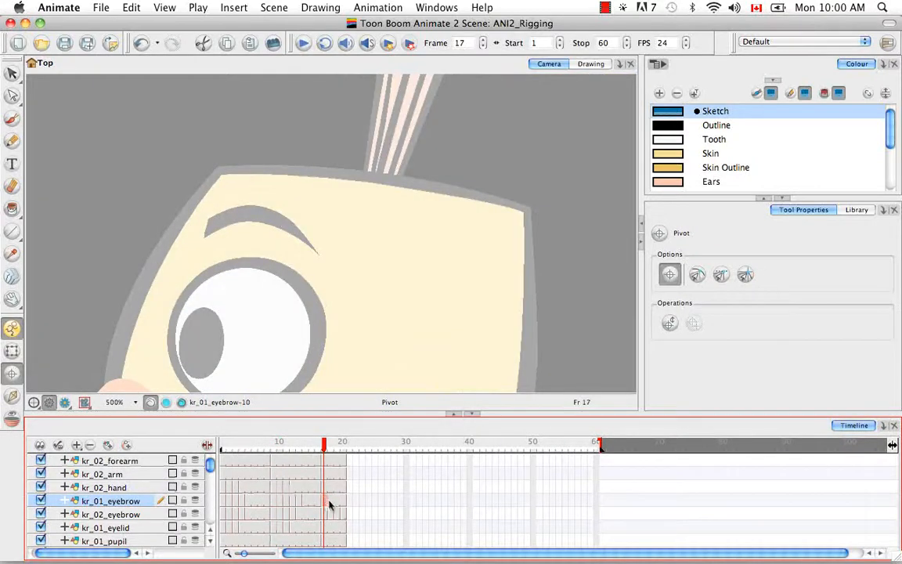
Step: Center the kr_02_eyebrow pivot on the eyebrow on frame 1 and apply it to frames 2 to 8 with Paste Special Again
{"action": "left_click", "coordinate": [223, 512]}
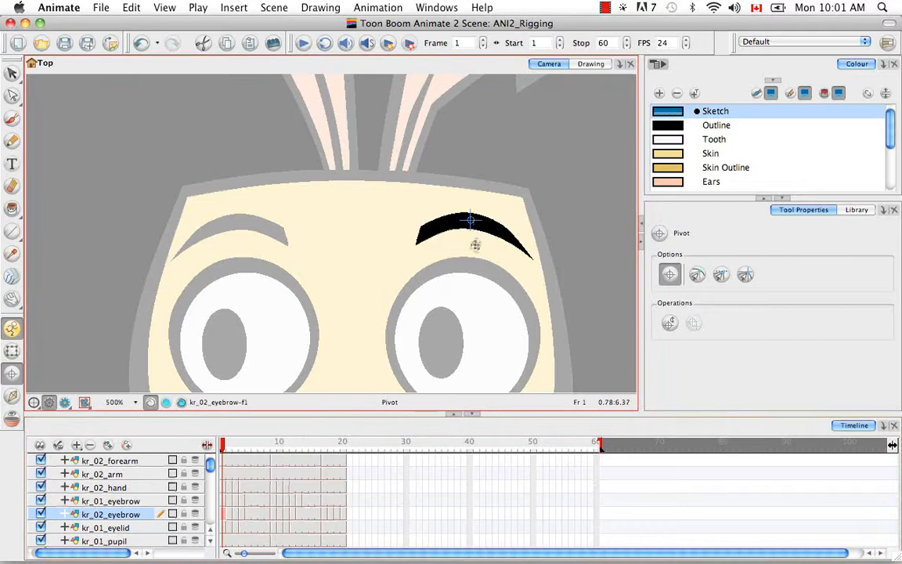
{"action": "left_click", "coordinate": [223, 515]}
{"action": "key", "text": "super+c"}
{"action": "left_click", "coordinate": [229, 515]}
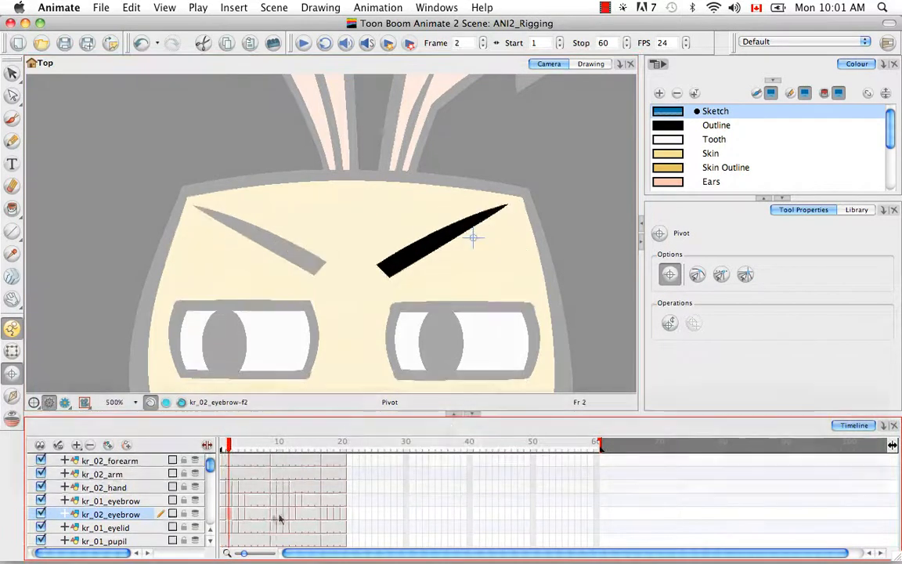
{"action": "left_click", "coordinate": [279, 514], "text": "shift"}
{"action": "key", "text": "alt+super+b"}
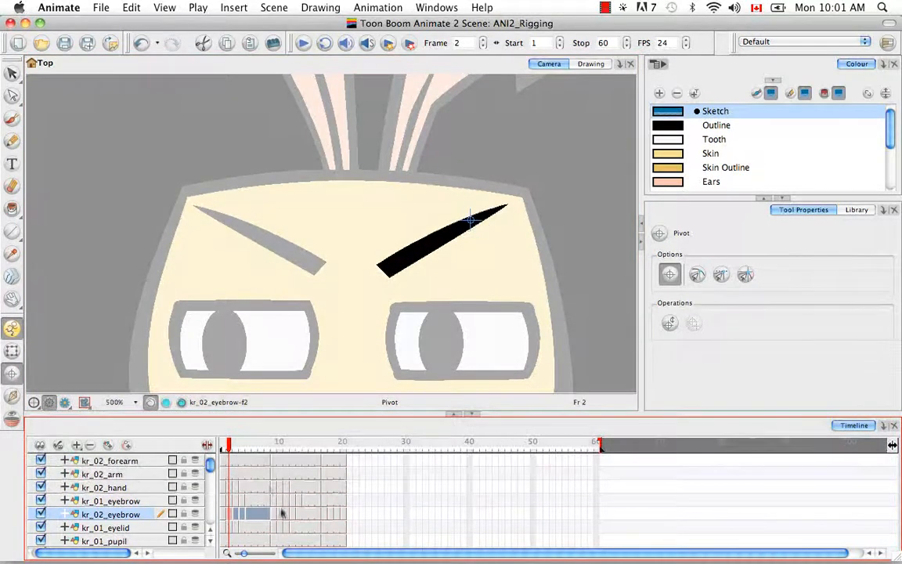
Step: Apply the kr_02_eyebrow pivot of frame 9 to frames 10 to 16 with Paste Special Again
{"action": "left_click", "coordinate": [274, 514]}
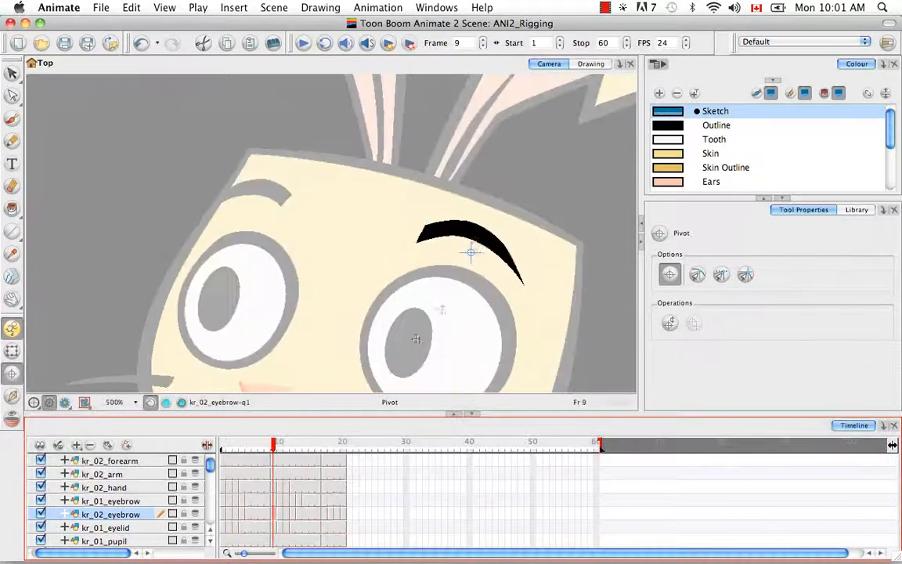
{"action": "left_click", "coordinate": [282, 513]}
{"action": "left_click", "coordinate": [316, 514], "text": "shift"}
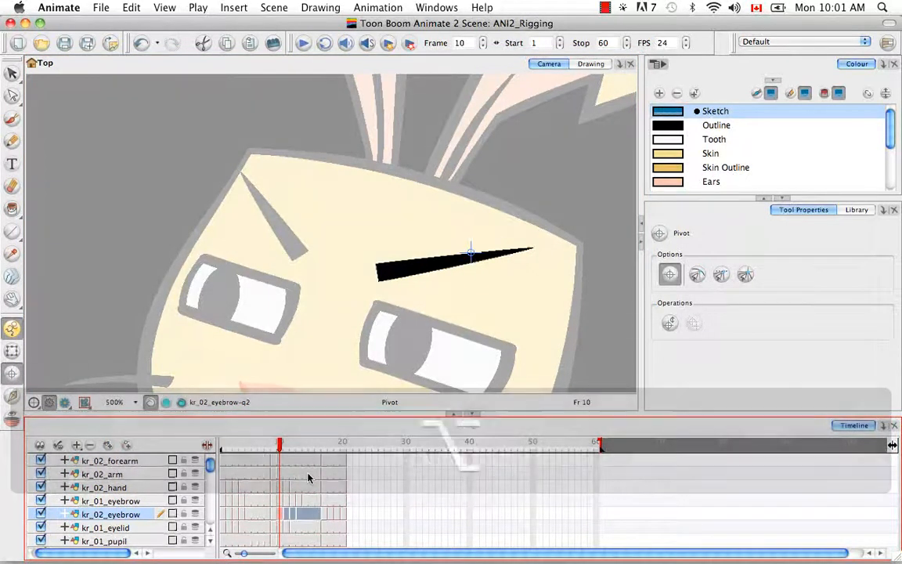
{"action": "key", "text": "alt+super+b"}
Step: Place the kr_02_eyebrow pivot mid-eyebrow on frame 17 and apply it to frames 18 to 20 with Paste Special Again
{"action": "left_click", "coordinate": [324, 514]}
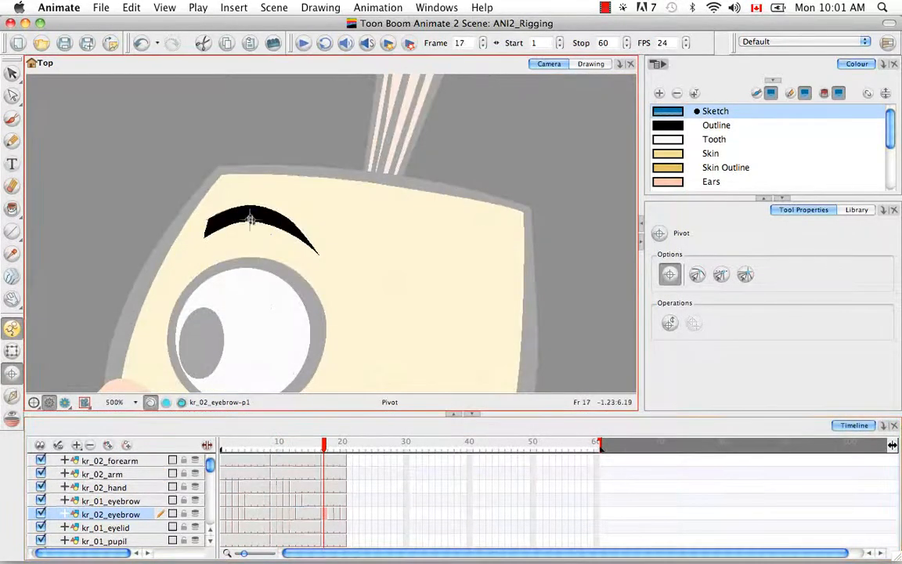
{"action": "left_click", "coordinate": [251, 213]}
{"action": "key", "text": "super+c"}
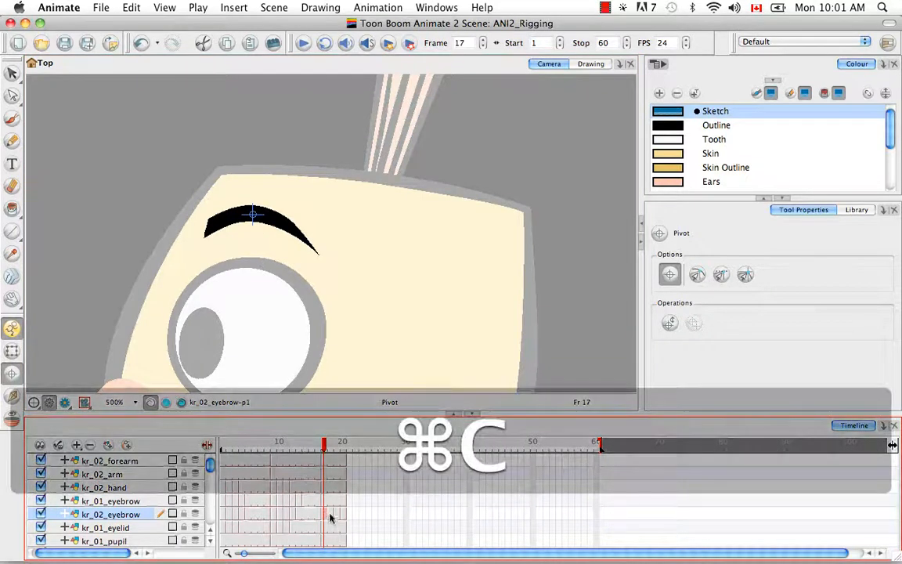
{"action": "left_click", "coordinate": [330, 515]}
{"action": "left_click", "coordinate": [344, 515], "text": "shift"}
{"action": "key", "text": "alt+super+b"}
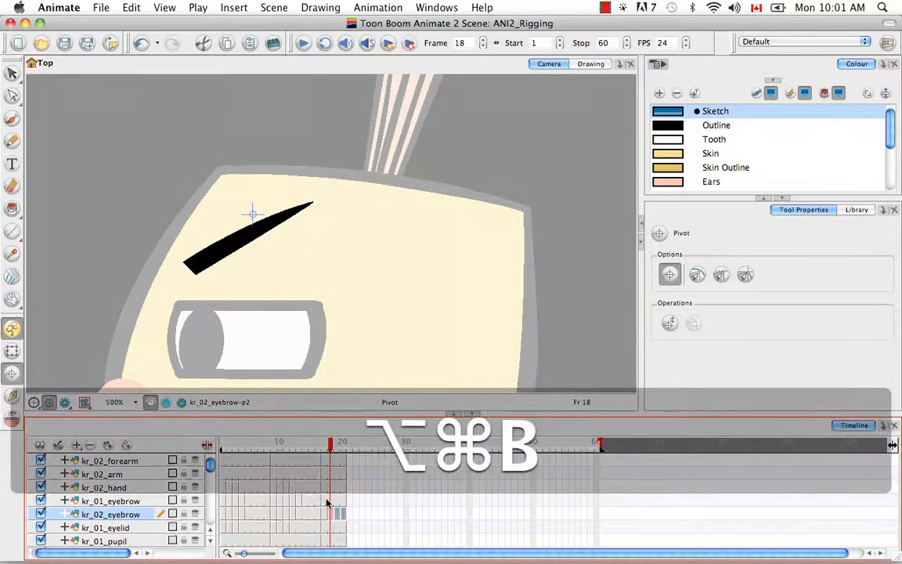
{"action": "mouse_move", "coordinate": [327, 444]}
{"action": "left_mouse_down"}
{"action": "mouse_move", "coordinate": [337, 445]}
{"action": "mouse_move", "coordinate": [327, 446]}
{"action": "left_mouse_up"}
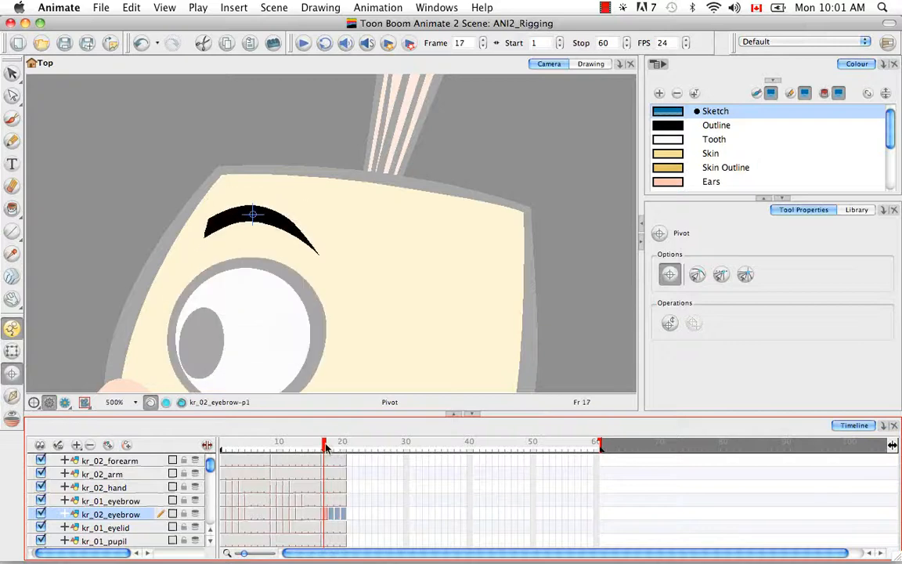
Step: Check the kr_01_eyelid pivot position on frames 1 to 3 and 9 to 11
{"action": "left_click", "coordinate": [210, 541]}
{"action": "left_click", "coordinate": [210, 540]}
{"action": "left_click", "coordinate": [210, 541]}
{"action": "left_click", "coordinate": [226, 488]}
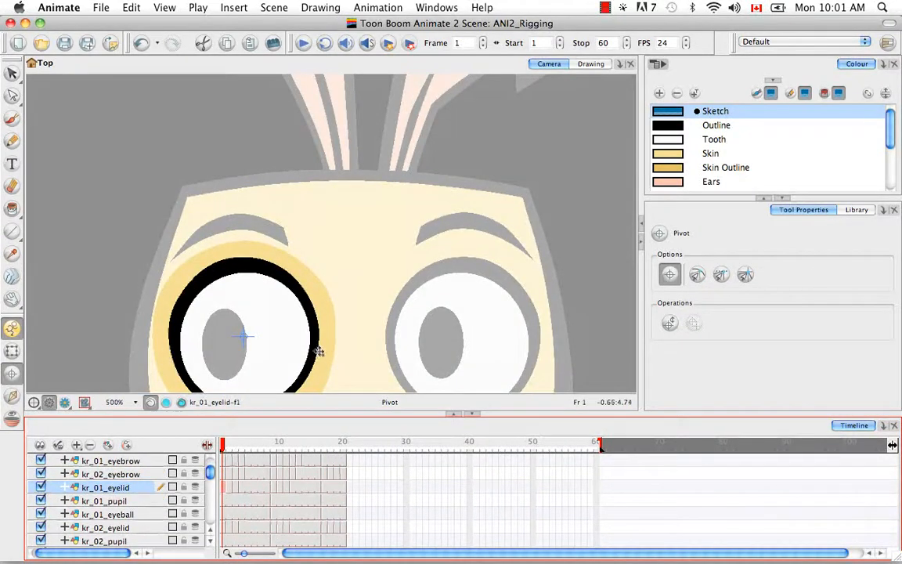
{"action": "key", "text": "space"}
{"action": "left_click_drag", "start_coordinate": [316, 349], "coordinate": [318, 257]}
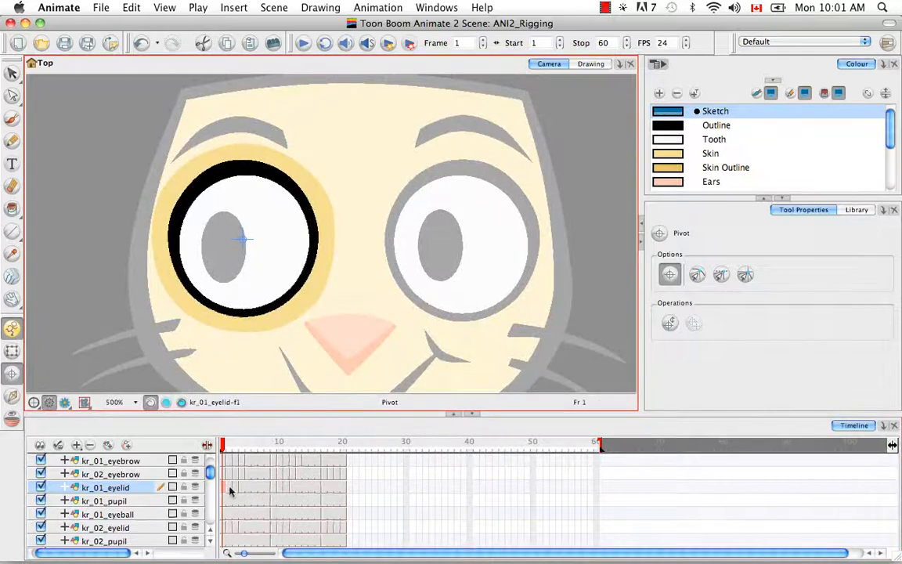
{"action": "left_click", "coordinate": [230, 488]}
{"action": "left_click", "coordinate": [237, 488]}
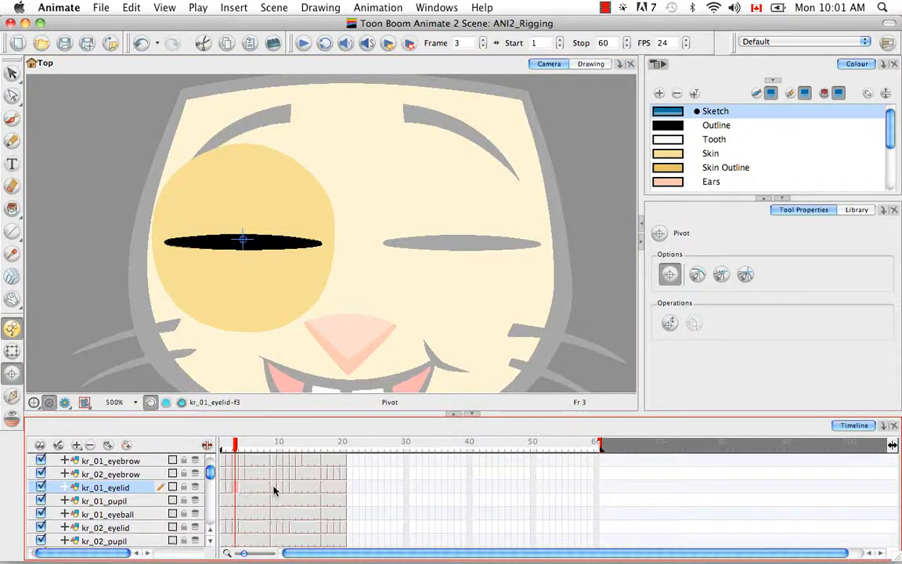
{"action": "left_click", "coordinate": [274, 487]}
{"action": "left_click", "coordinate": [279, 487]}
{"action": "left_click", "coordinate": [285, 487]}
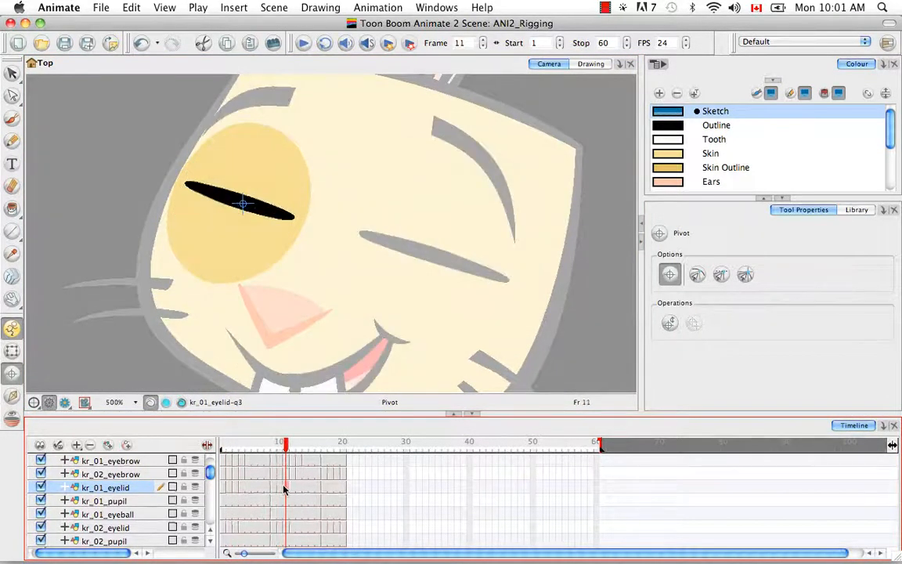
Step: Center the kr_01_eyelid pivot in the eye on frame 9 and apply it to frames 10 to 16 with Paste Special Again
{"action": "left_click", "coordinate": [274, 488]}
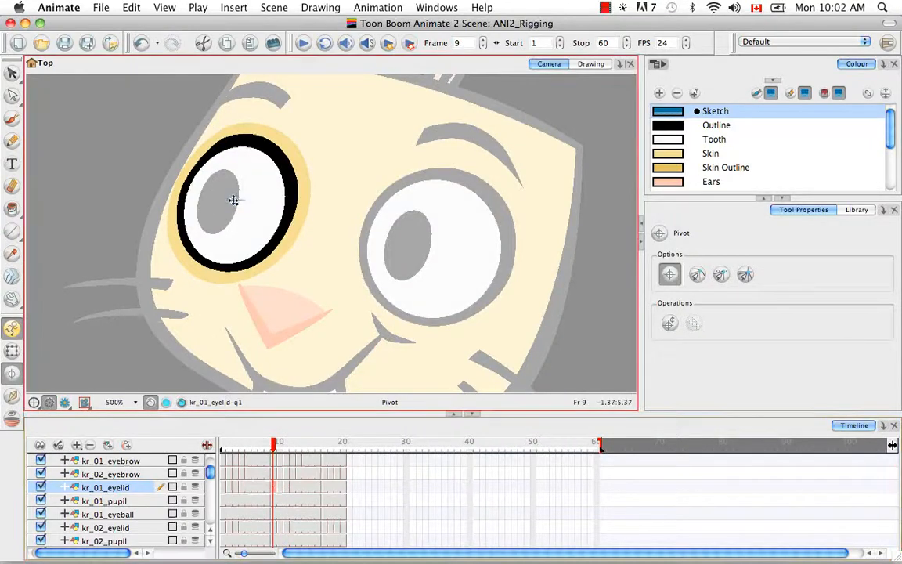
{"action": "left_click", "coordinate": [274, 487]}
{"action": "key", "text": "super+c"}
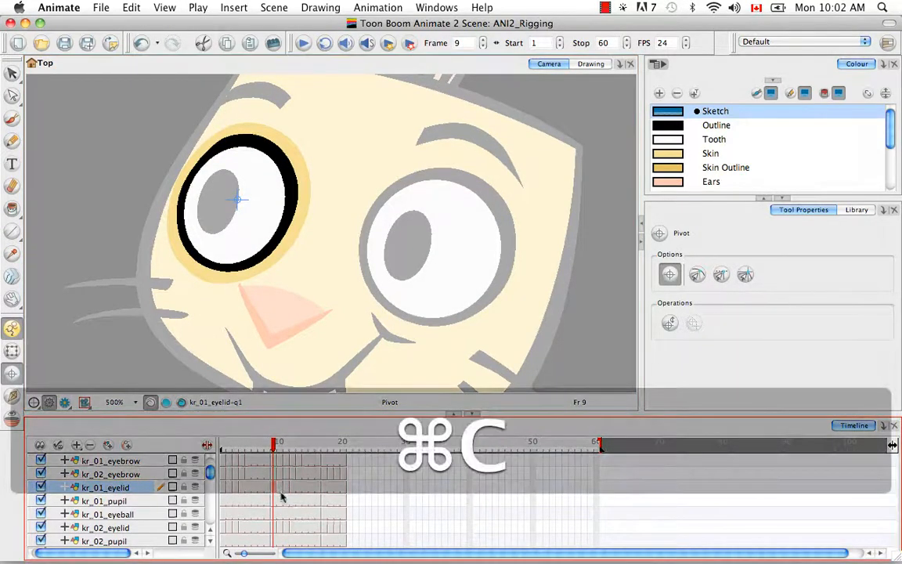
{"action": "left_click", "coordinate": [279, 487]}
{"action": "left_click", "coordinate": [321, 489], "text": "shift"}
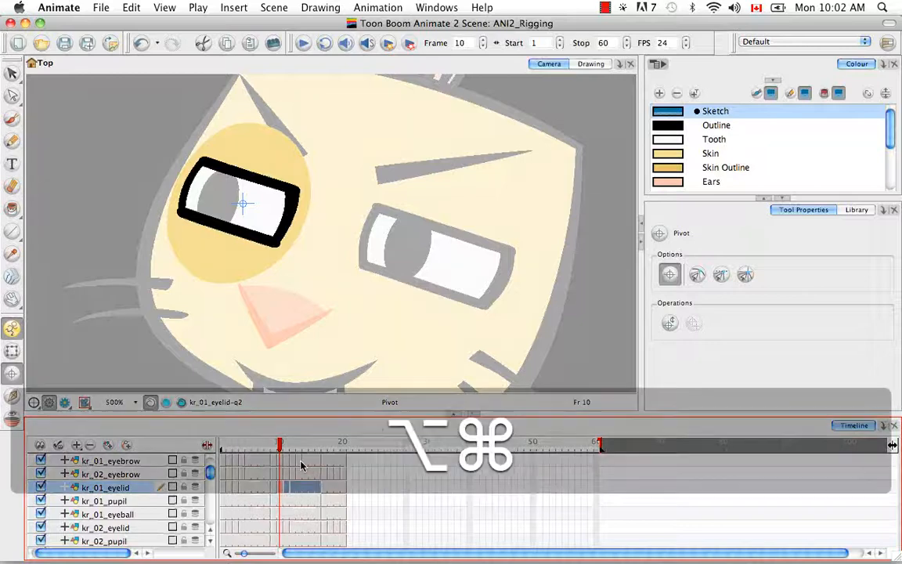
{"action": "left_click", "coordinate": [325, 488]}
Step: Center the kr_01_pupil pivot on the pupil on frame 1 and in the turned-head pose starting at frame 9
{"action": "left_click", "coordinate": [223, 501]}
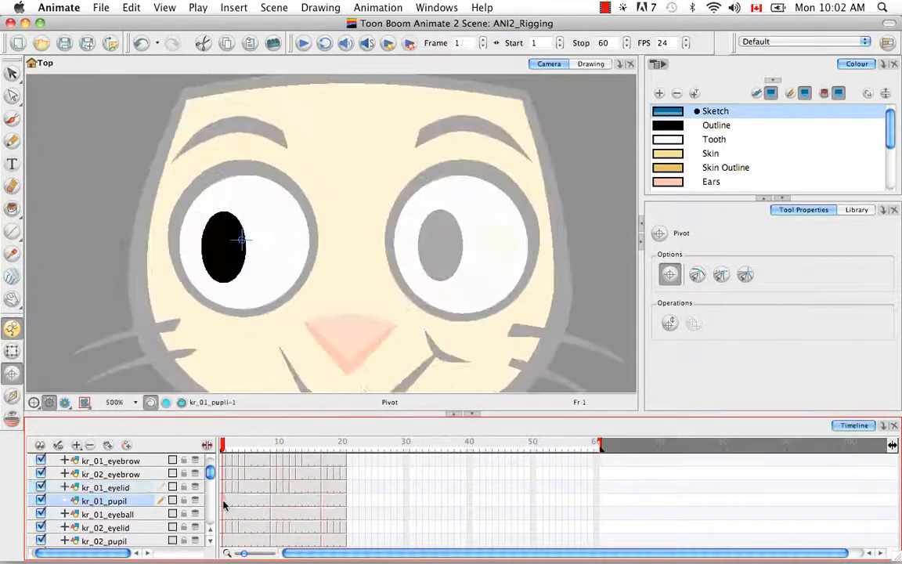
{"action": "left_click_drag", "start_coordinate": [242, 240], "coordinate": [225, 249]}
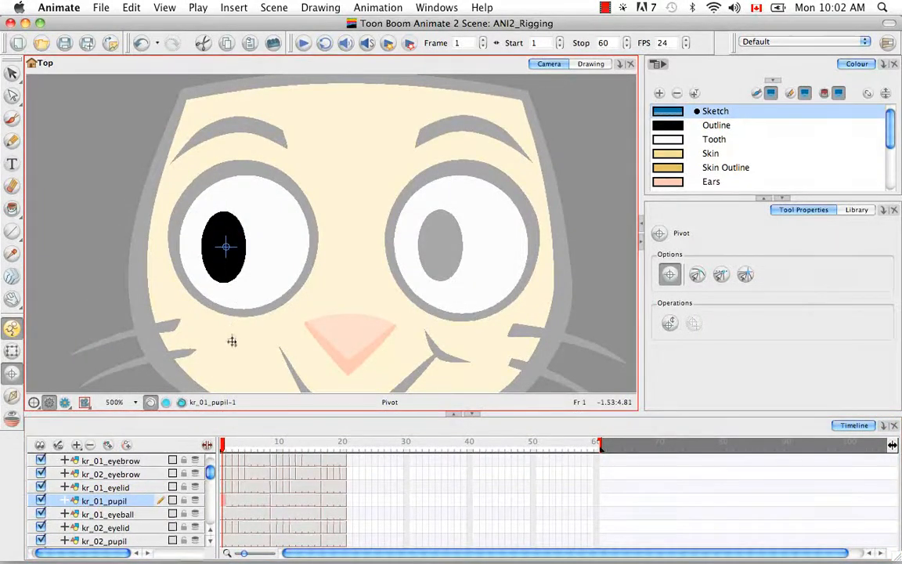
{"action": "left_click", "coordinate": [224, 506]}
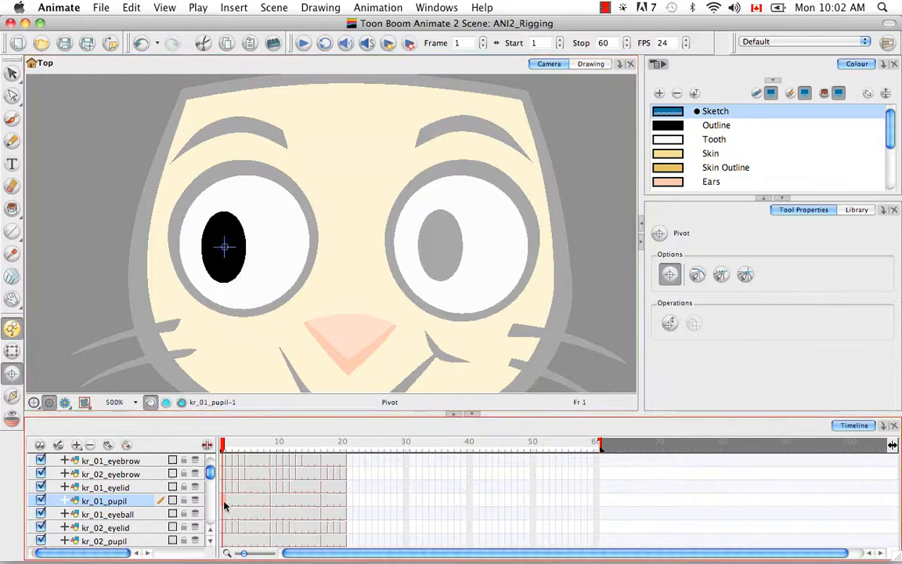
{"action": "left_click_drag", "start_coordinate": [224, 445], "coordinate": [322, 445]}
{"action": "left_click", "coordinate": [215, 202]}
Step: Check the kr_01_eyeball pivot from frame 1 through frame 20
{"action": "left_click", "coordinate": [223, 514]}
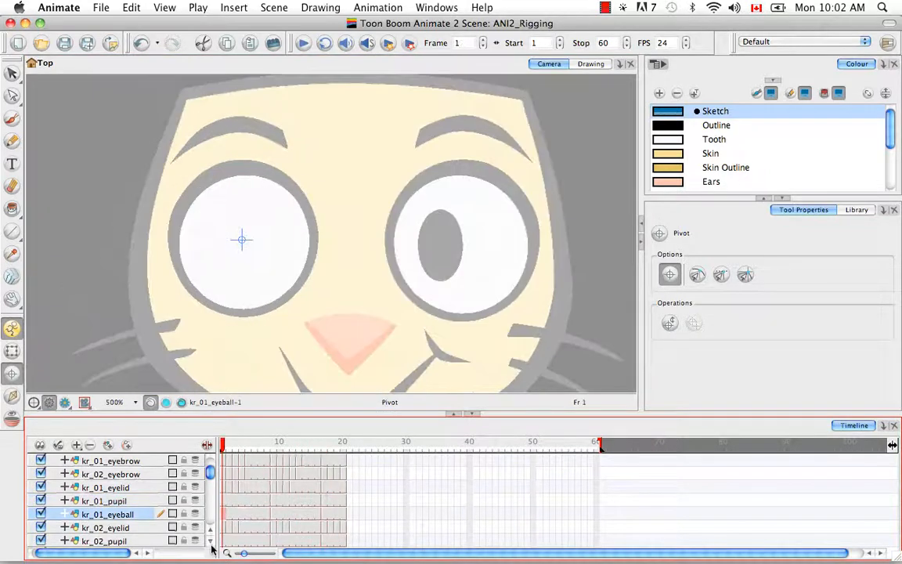
{"action": "left_click", "coordinate": [210, 541]}
{"action": "scroll", "coordinate": [210, 545], "scroll_direction": "down", "scroll_amount": 3}
{"action": "left_click_drag", "start_coordinate": [224, 445], "coordinate": [343, 444]}
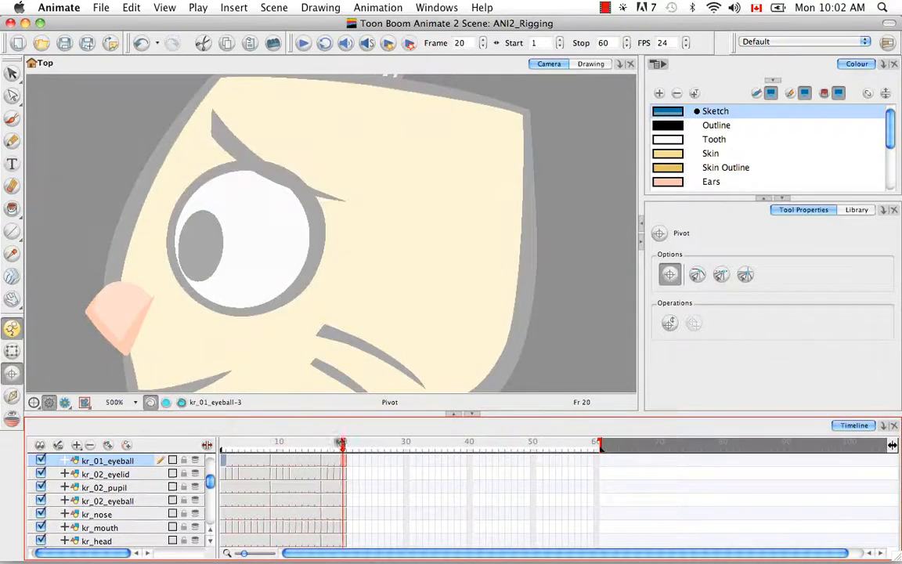
Step: Place the kr_02_eyelid pivot at the center of the eye on frame 1 and apply it to frames 2 to 8 with Paste Special Again
{"action": "left_click", "coordinate": [224, 473]}
{"action": "left_click", "coordinate": [470, 243]}
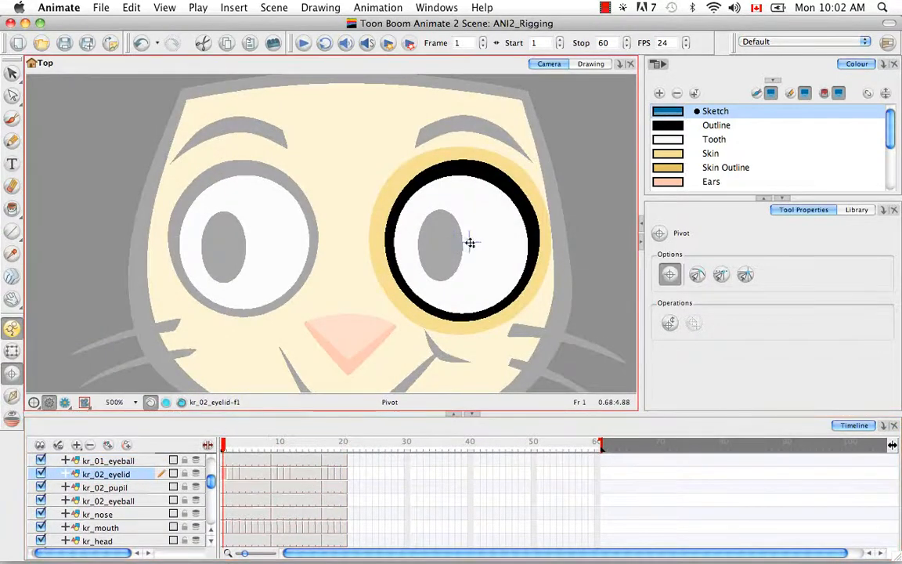
{"action": "left_click", "coordinate": [228, 476]}
{"action": "left_click", "coordinate": [266, 476], "text": "shift"}
{"action": "key", "text": "alt+super+b"}
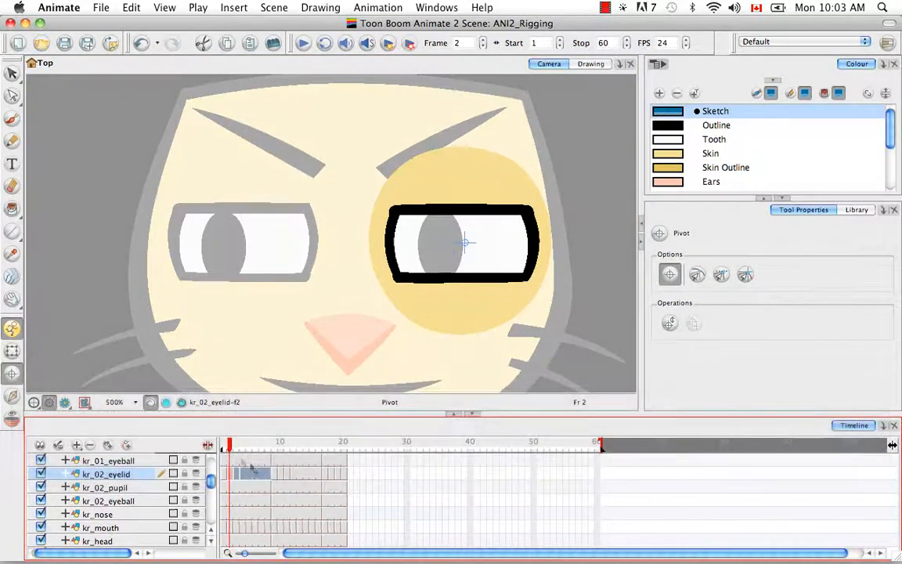
Step: Copy the kr_02_eyelid cell at frame 9, apply its pivot to frames 10 to 16 with Paste Special Again, and go to frame 17
{"action": "left_click", "coordinate": [261, 445]}
{"action": "left_click", "coordinate": [274, 475]}
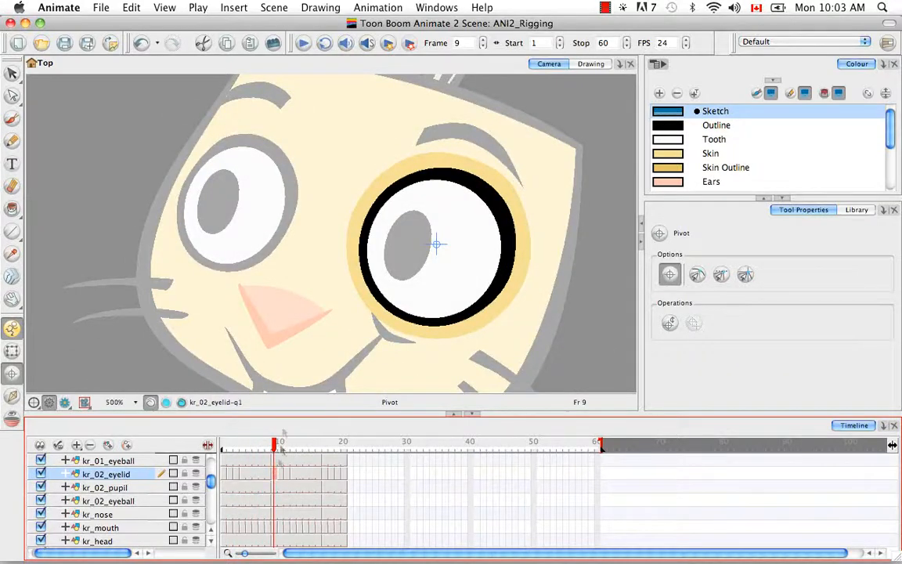
{"action": "left_click", "coordinate": [275, 475]}
{"action": "key", "text": "super+c"}
{"action": "left_click", "coordinate": [282, 477]}
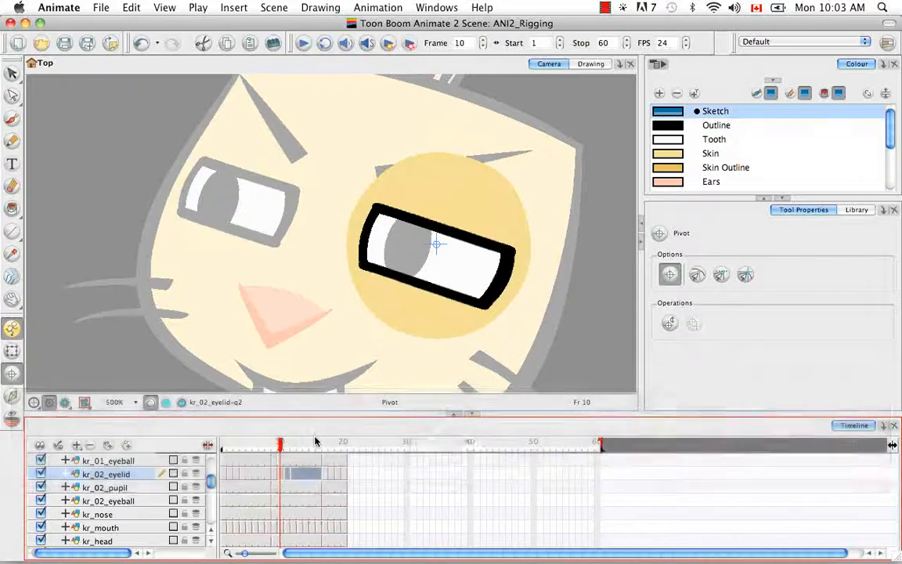
{"action": "key", "text": "alt+super+b"}
{"action": "left_click", "coordinate": [328, 475]}
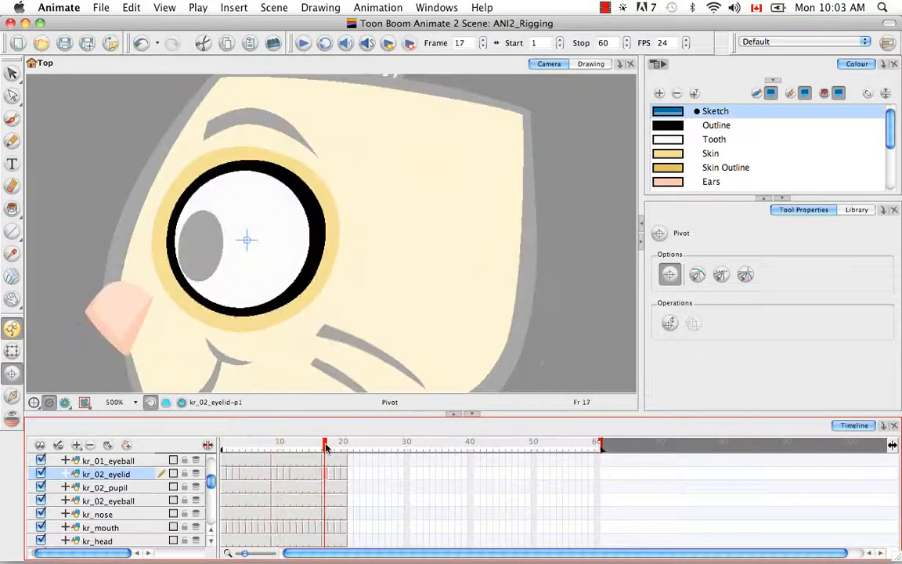
Step: Check the kr_02_eyelid pivot through frame 20 and center the kr_02_pupil pivot on the pupil on frames 1, 9 and 17
{"action": "left_click_drag", "start_coordinate": [326, 450], "coordinate": [344, 444]}
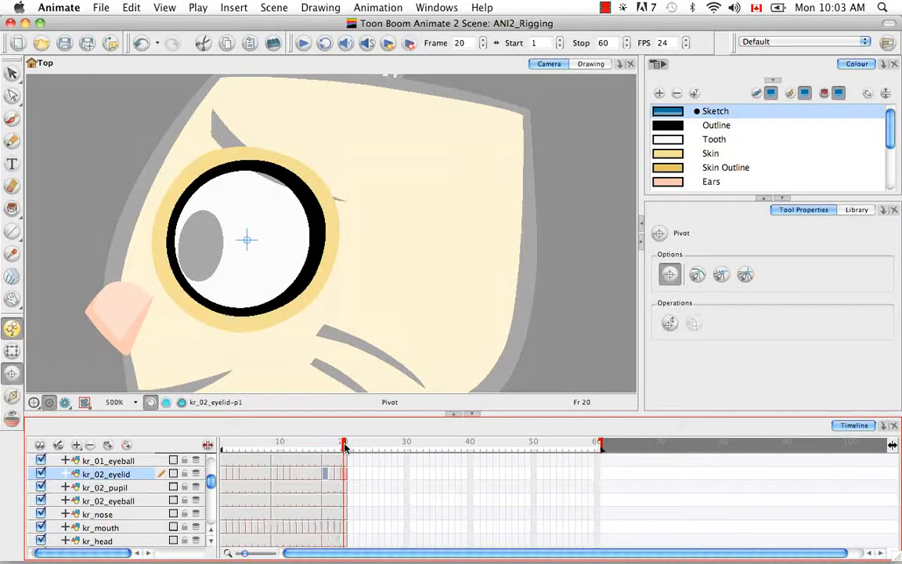
{"action": "left_click", "coordinate": [223, 487]}
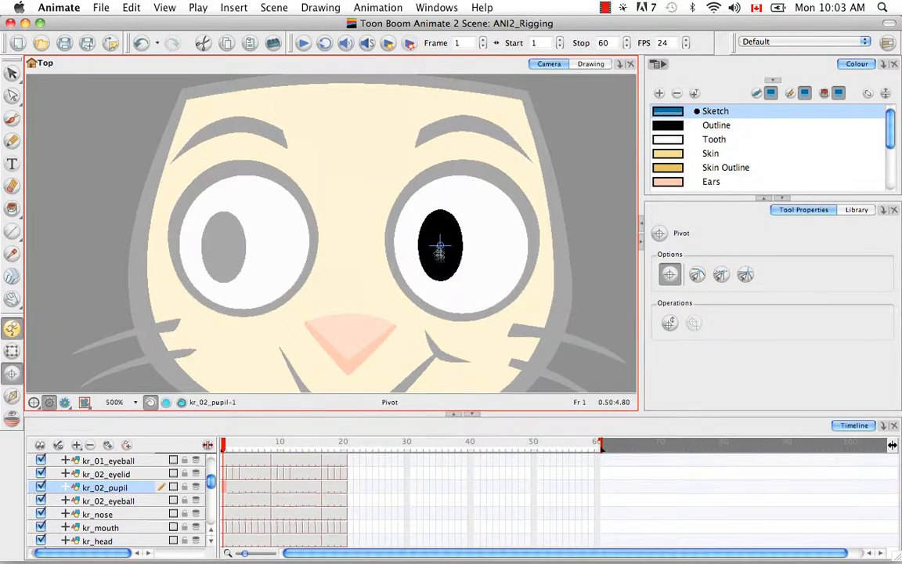
{"action": "left_click_drag", "start_coordinate": [224, 445], "coordinate": [324, 445]}
{"action": "left_click", "coordinate": [406, 245]}
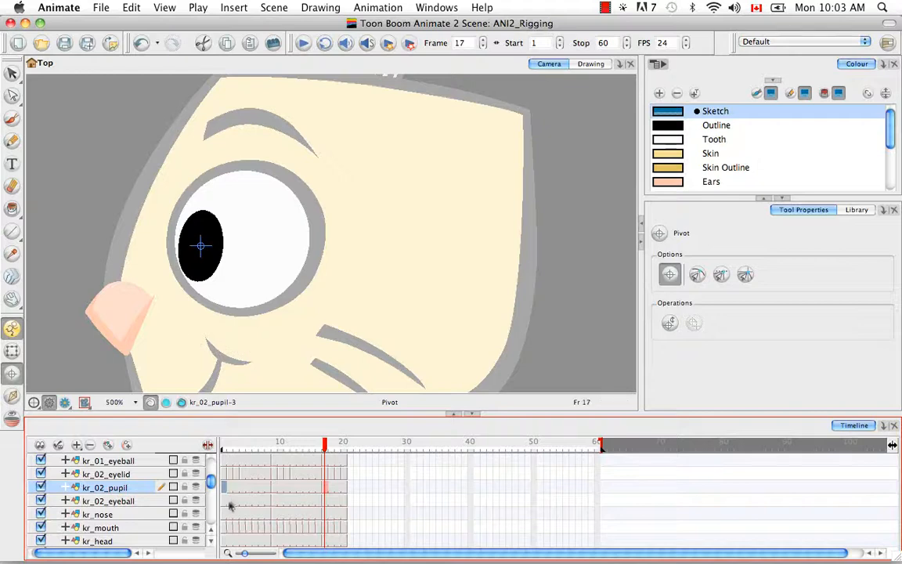
Step: Check the kr_02_eyeball pivot on frames 1, 9 and 17
{"action": "left_click", "coordinate": [229, 504]}
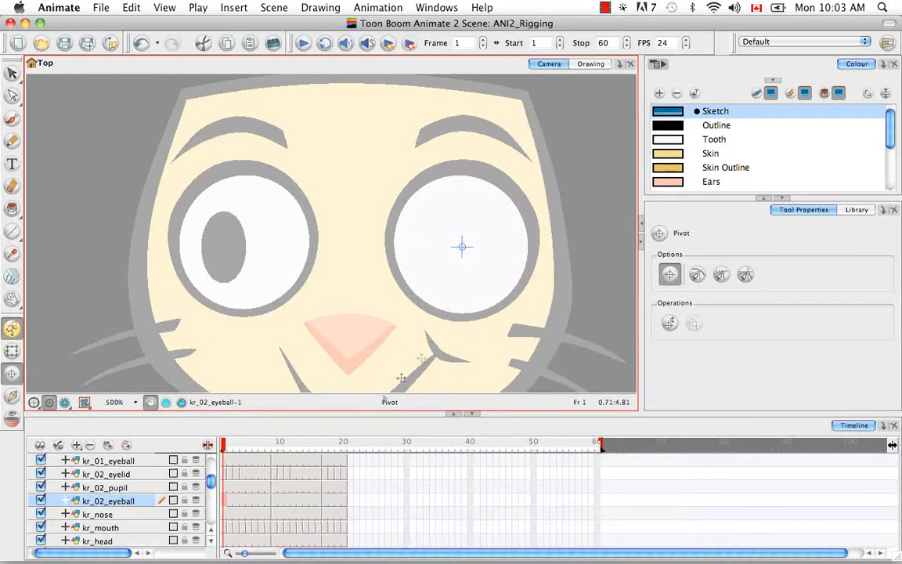
{"action": "left_click_drag", "start_coordinate": [227, 444], "coordinate": [274, 454]}
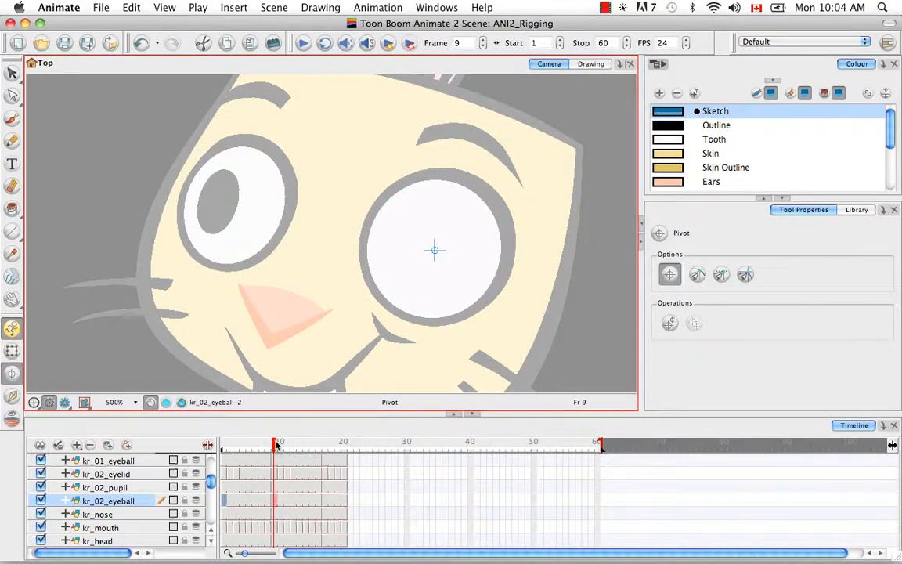
{"action": "left_click_drag", "start_coordinate": [278, 445], "coordinate": [324, 445]}
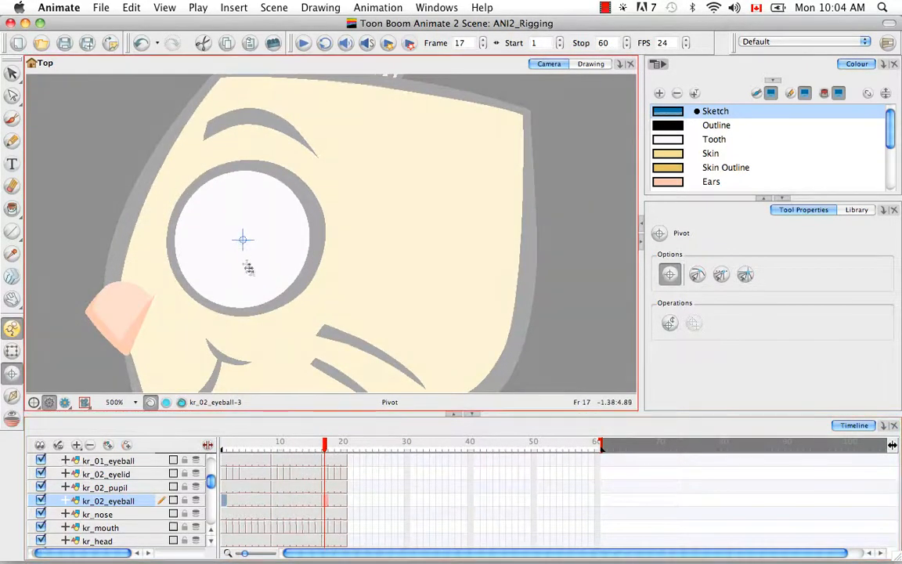
Step: Center the kr_nose pivot on the nose in the front, turned-head (frame 9) and profile (frame 17) poses
{"action": "left_click", "coordinate": [223, 513]}
{"action": "left_click", "coordinate": [210, 541]}
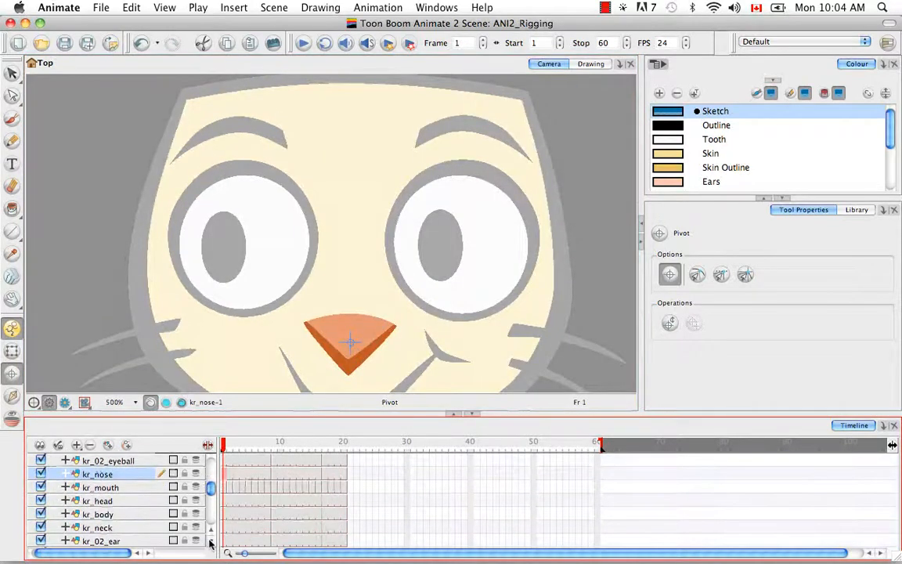
{"action": "left_click", "coordinate": [274, 474]}
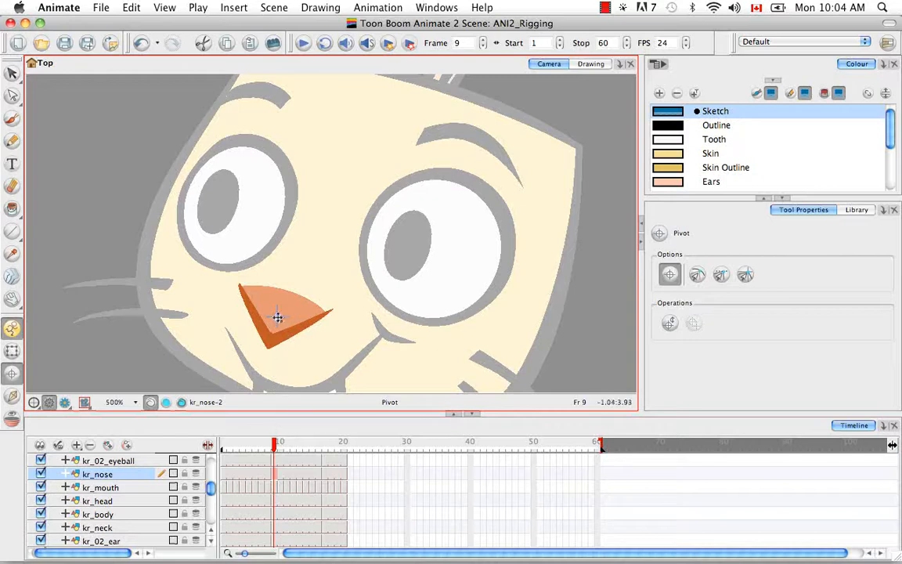
{"action": "left_click", "coordinate": [268, 444]}
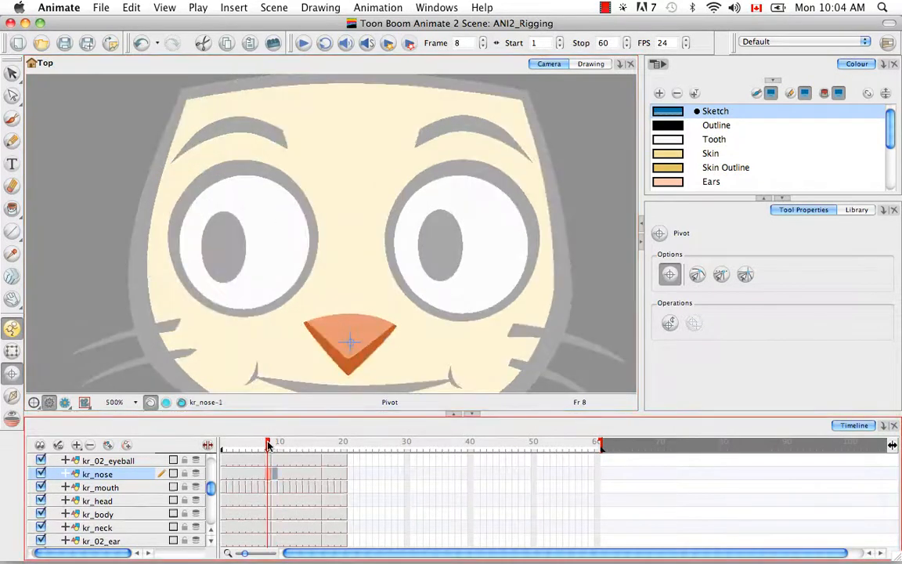
{"action": "left_click", "coordinate": [349, 342]}
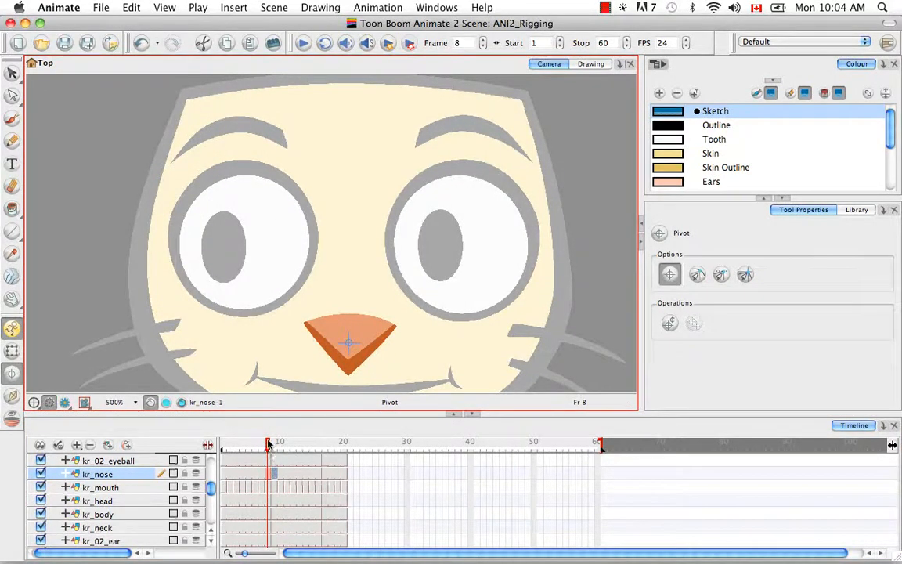
{"action": "left_click_drag", "start_coordinate": [269, 444], "coordinate": [324, 446]}
{"action": "left_click", "coordinate": [347, 341]}
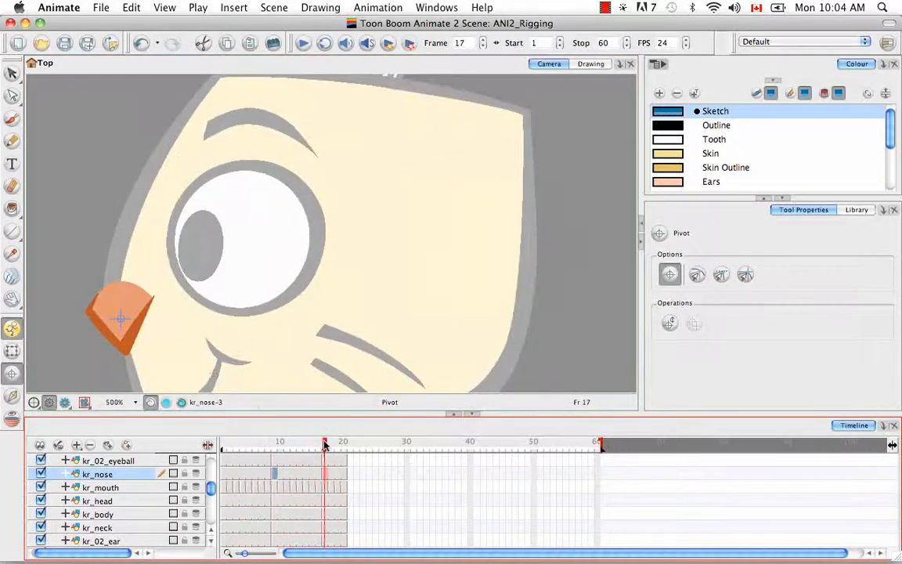
{"action": "left_click", "coordinate": [118, 315]}
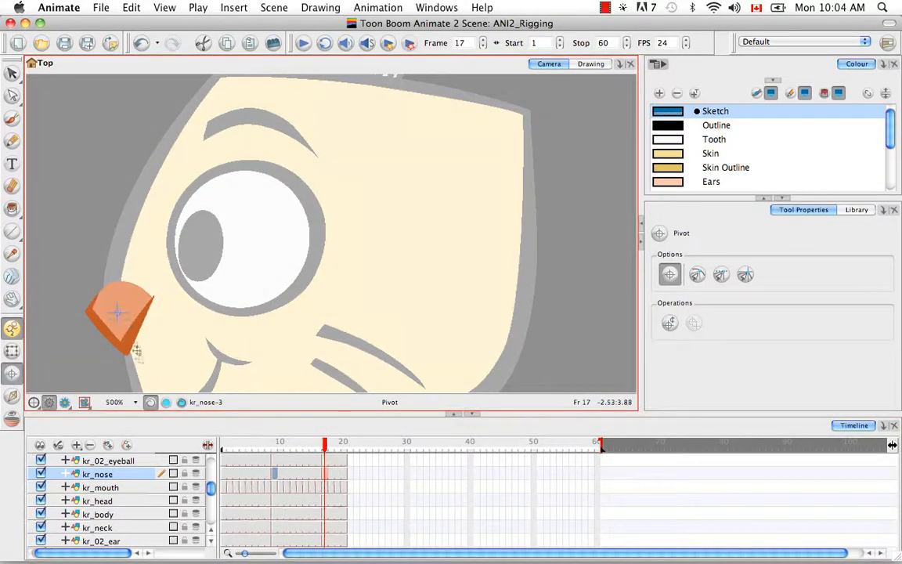
Step: Place the kr_mouth pivot at the top center of the teeth on frame 1 and apply it to frames 2 to 8 with Paste Special Again
{"action": "left_click", "coordinate": [223, 487]}
{"action": "key", "text": "space"}
{"action": "left_click_drag", "start_coordinate": [366, 316], "coordinate": [364, 291]}
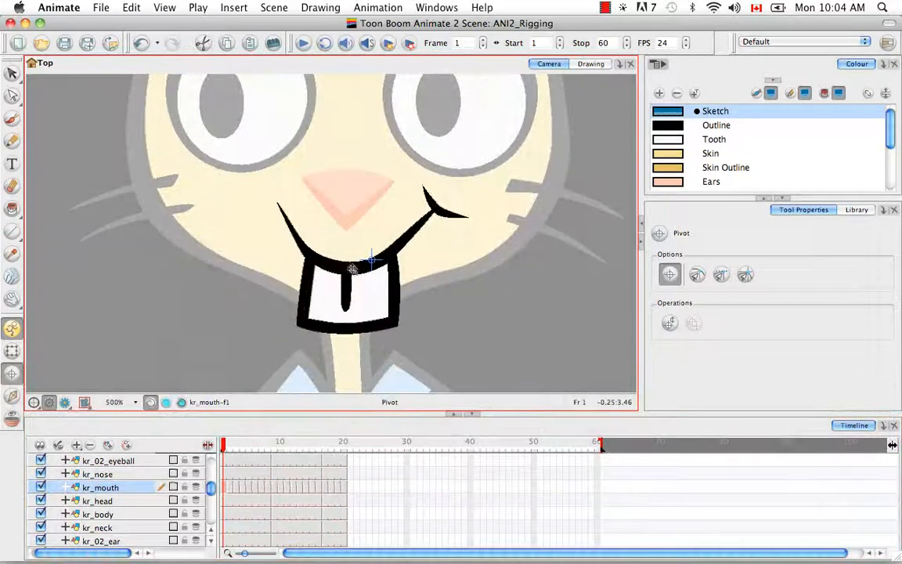
{"action": "left_click", "coordinate": [227, 488]}
{"action": "key", "text": "super+c"}
{"action": "left_click", "coordinate": [265, 490], "text": "shift"}
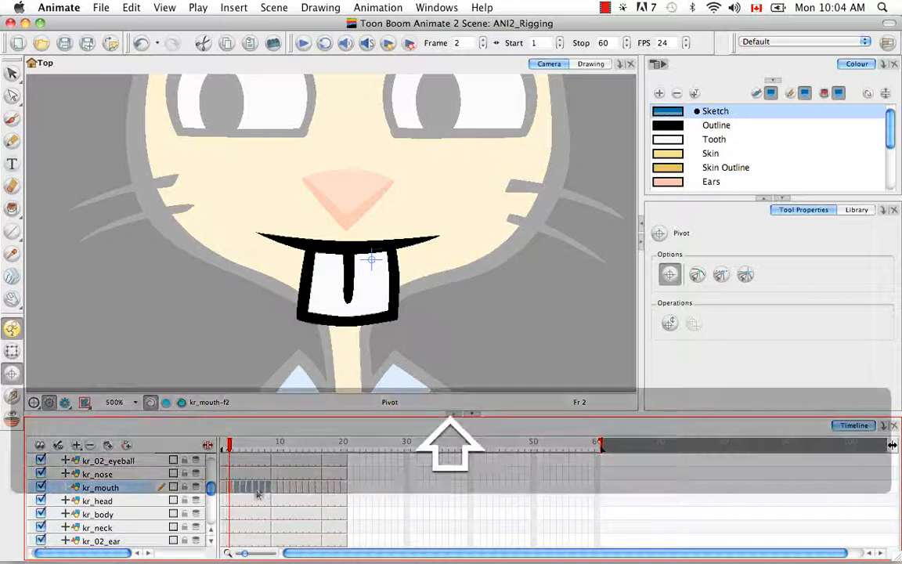
{"action": "key", "text": "alt+super+b"}
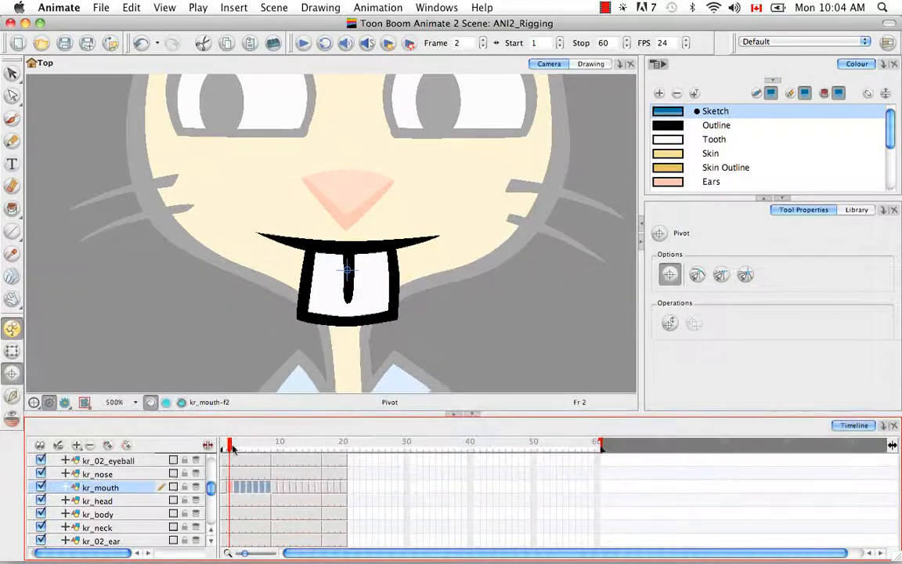
Step: Place the kr_mouth pivot at the top center of the teeth on frame 9 and apply it to frames 10 to 16
{"action": "mouse_move", "coordinate": [232, 447]}
{"action": "left_mouse_down"}
{"action": "mouse_move", "coordinate": [255, 447]}
{"action": "mouse_move", "coordinate": [222, 446]}
{"action": "mouse_move", "coordinate": [274, 445]}
{"action": "left_mouse_up"}
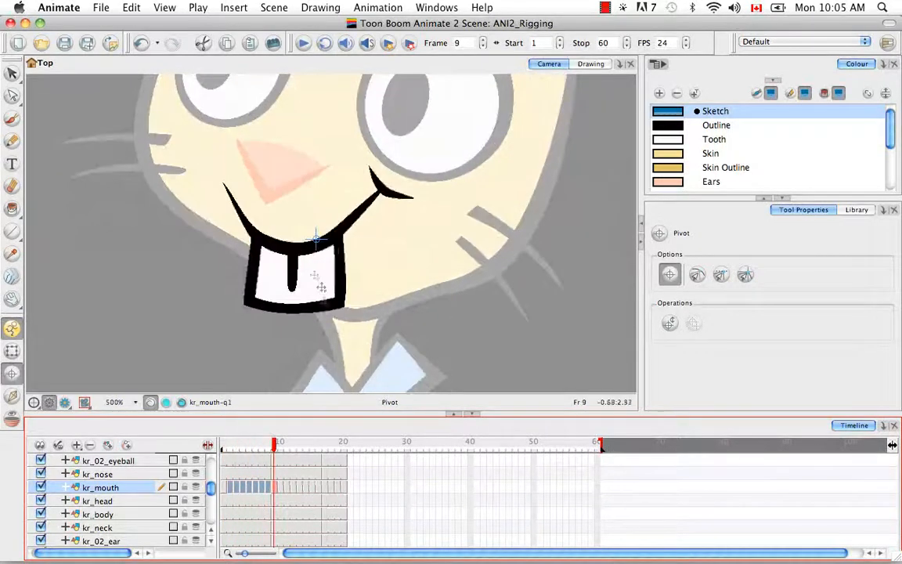
{"action": "left_click", "coordinate": [293, 251]}
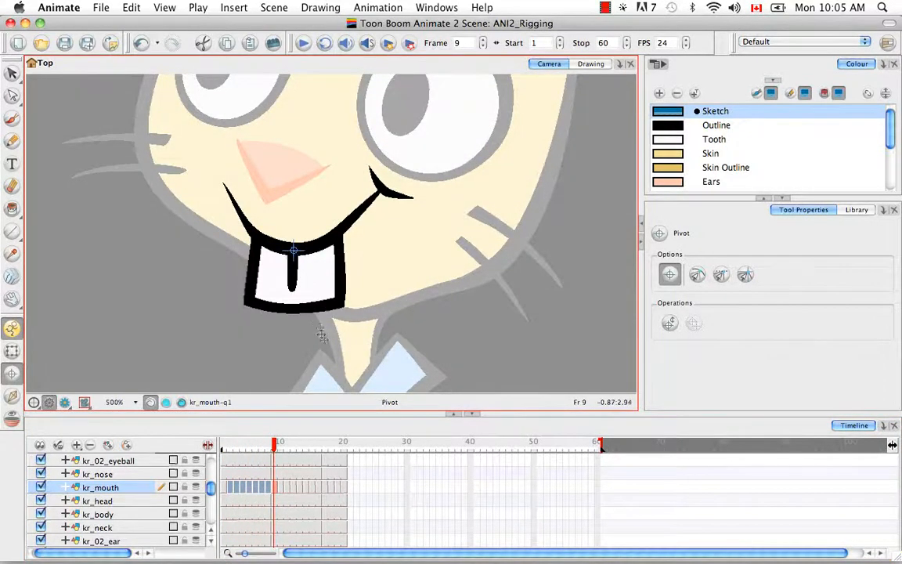
{"action": "left_click", "coordinate": [292, 468]}
{"action": "left_click", "coordinate": [281, 488]}
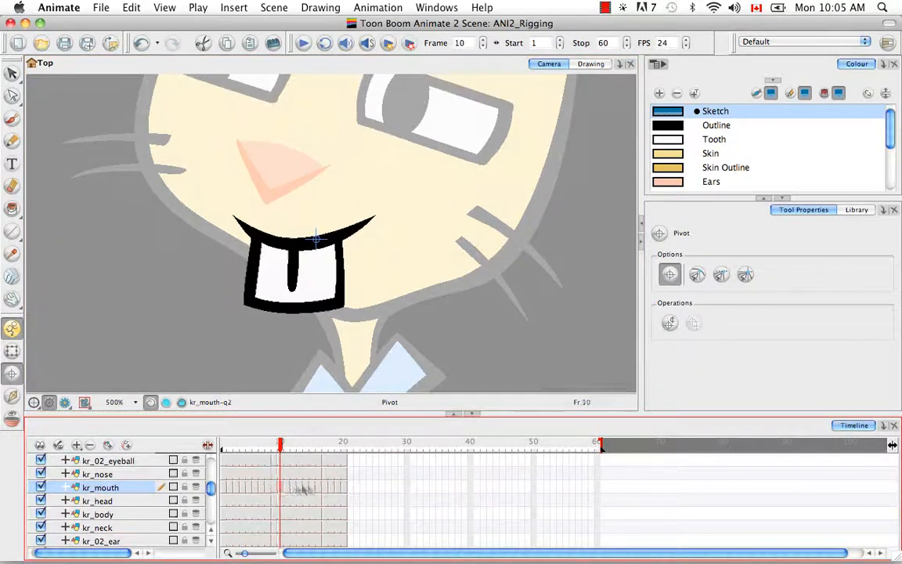
{"action": "left_click", "coordinate": [318, 488], "text": "shift"}
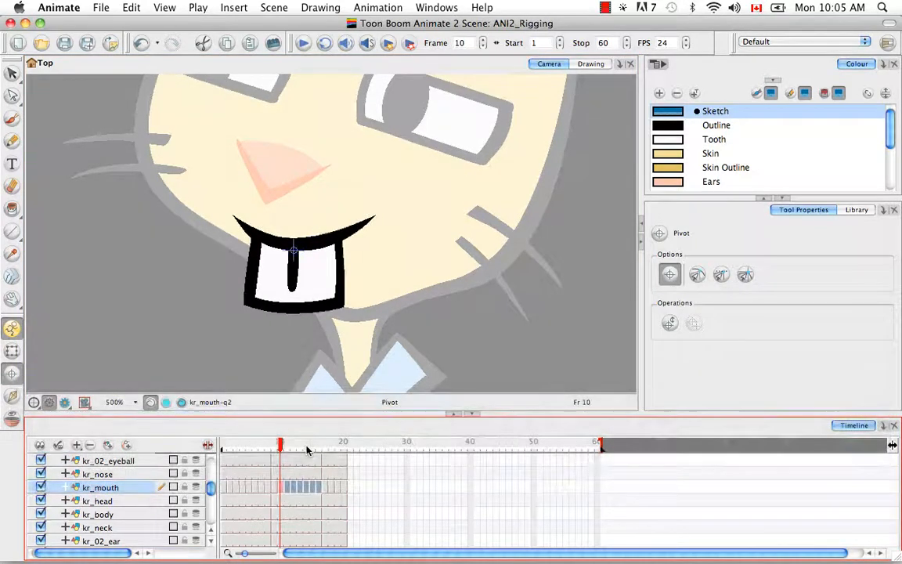
Step: Place the kr_mouth pivot at the front lower corner of the lip on frame 17 and apply it to frames 18 to 20
{"action": "left_click_drag", "start_coordinate": [280, 444], "coordinate": [326, 445]}
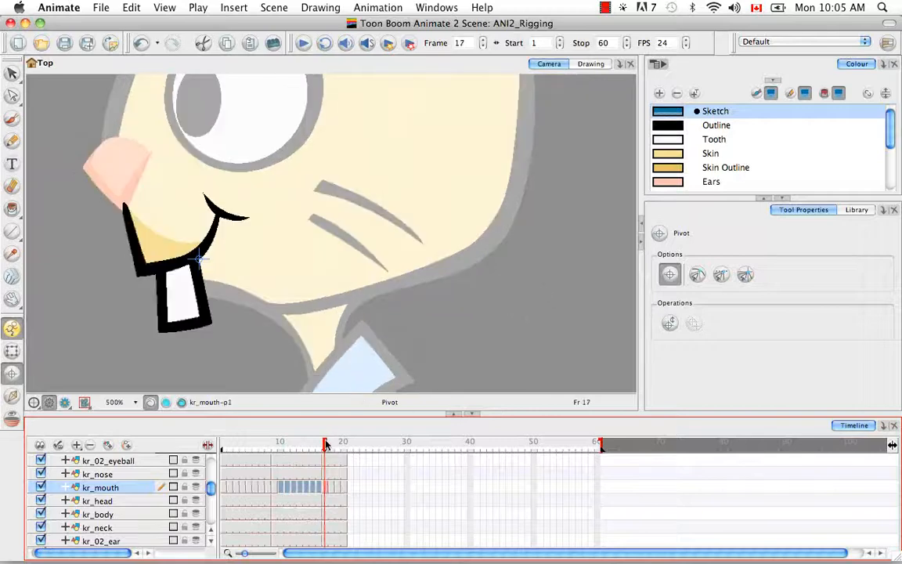
{"action": "left_click", "coordinate": [144, 266]}
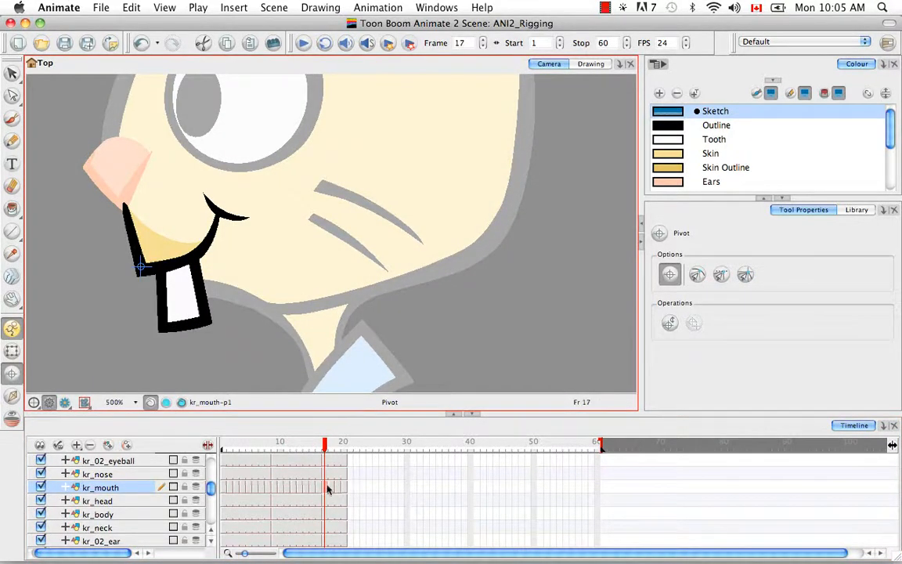
{"action": "left_click", "coordinate": [324, 488]}
{"action": "key", "text": "super+c"}
{"action": "left_click", "coordinate": [332, 490]}
{"action": "left_click", "coordinate": [345, 489], "text": "shift"}
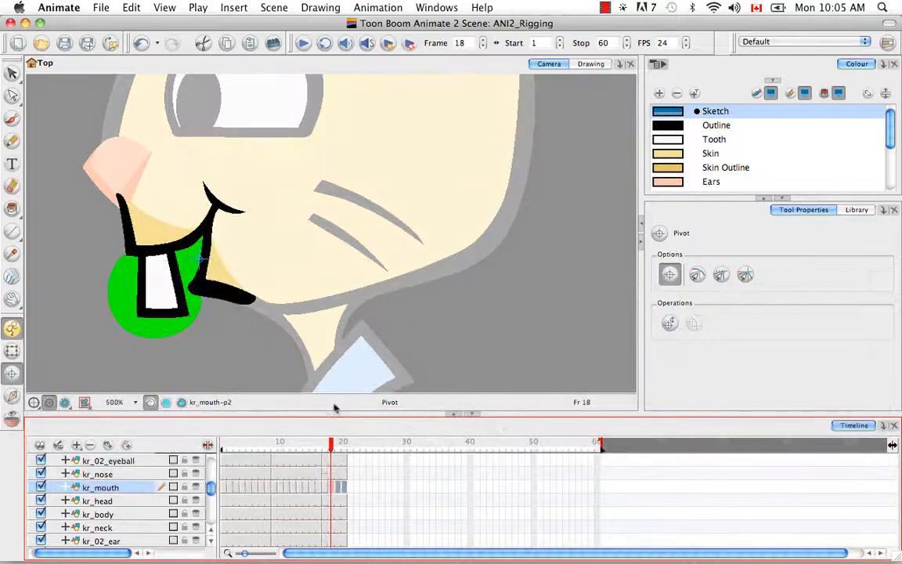
{"action": "key", "text": "alt+super+v"}
{"action": "mouse_move", "coordinate": [324, 444]}
{"action": "left_mouse_down"}
{"action": "mouse_move", "coordinate": [345, 446]}
{"action": "mouse_move", "coordinate": [324, 444]}
{"action": "left_mouse_up"}
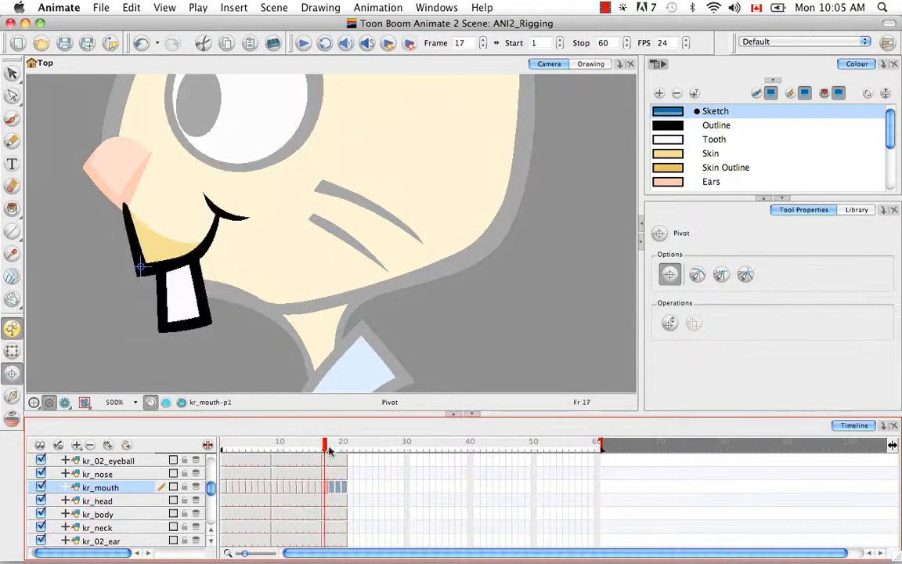
Step: Move the kr_head pivot to the bottom of the chin, just above the neck, on frame 1
{"action": "scroll", "coordinate": [195, 490], "scroll_direction": "down", "scroll_amount": 1}
{"action": "left_click", "coordinate": [224, 488]}
{"action": "key", "text": "space"}
{"action": "left_click_drag", "start_coordinate": [374, 237], "coordinate": [354, 334]}
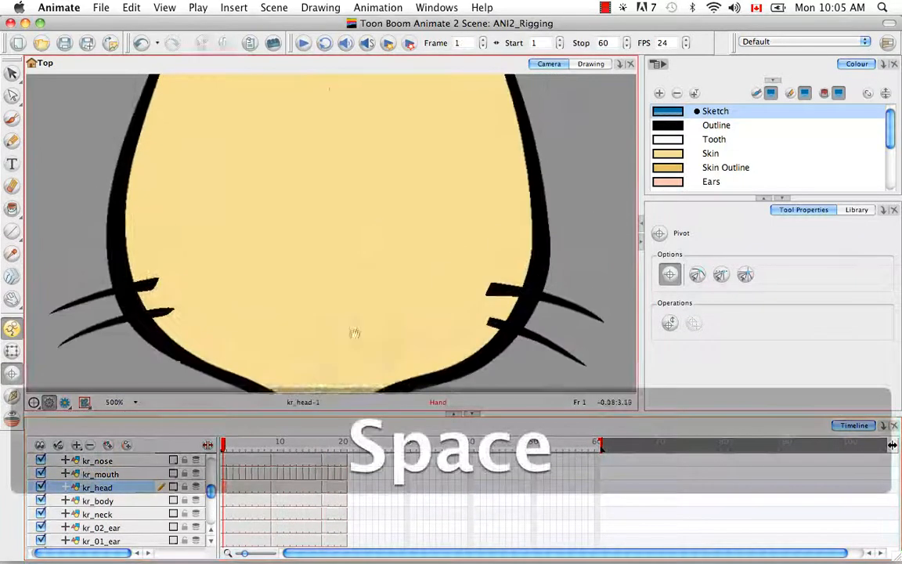
{"action": "key", "text": "super+minus"}
{"action": "left_click_drag", "start_coordinate": [329, 152], "coordinate": [327, 338]}
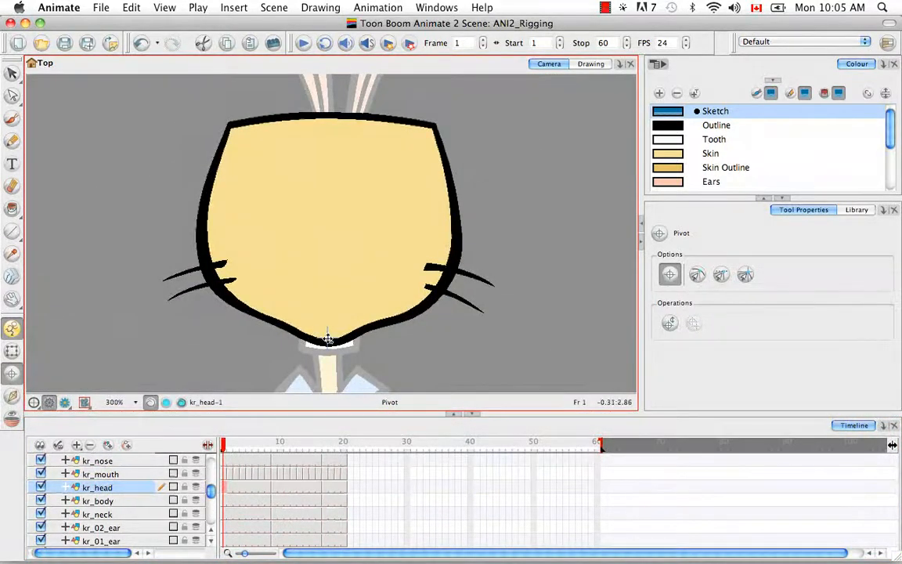
{"action": "key", "text": "super+equal"}
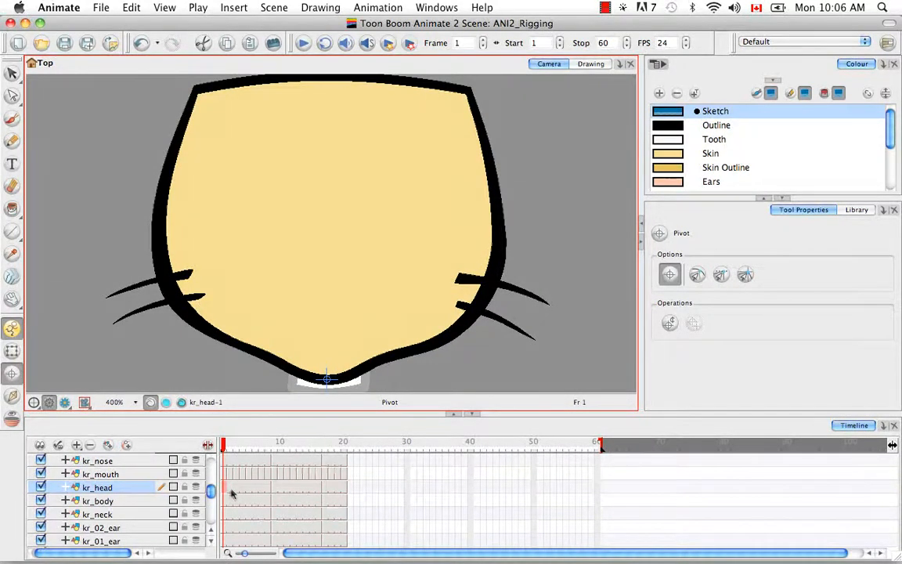
Step: Place the kr_head pivot at the base of the head where it meets the neck on frames 9 and 17
{"action": "left_click_drag", "start_coordinate": [231, 445], "coordinate": [274, 446]}
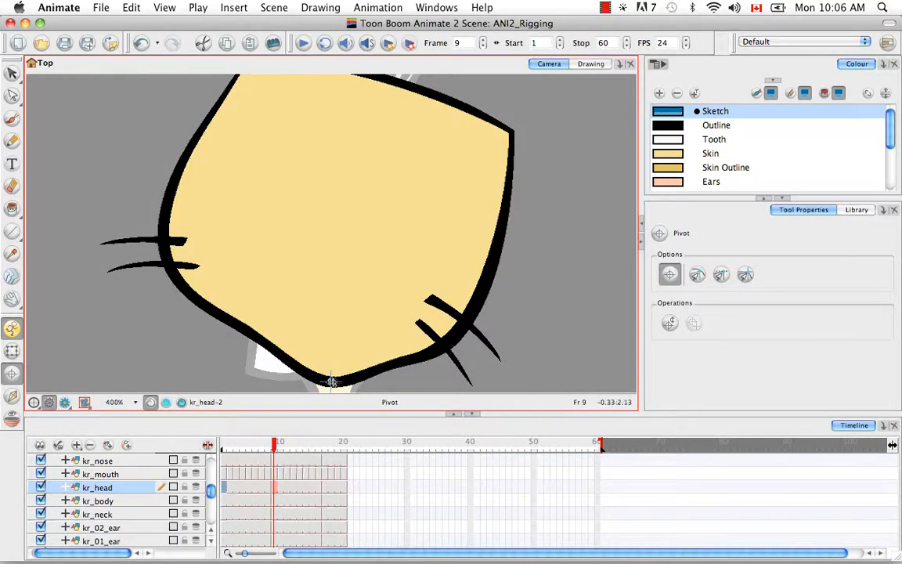
{"action": "left_click_drag", "start_coordinate": [276, 447], "coordinate": [325, 448]}
{"action": "mouse_move", "coordinate": [297, 141]}
{"action": "left_mouse_down"}
{"action": "mouse_move", "coordinate": [290, 349]}
{"action": "mouse_move", "coordinate": [271, 378]}
{"action": "mouse_move", "coordinate": [294, 377]}
{"action": "left_mouse_up"}
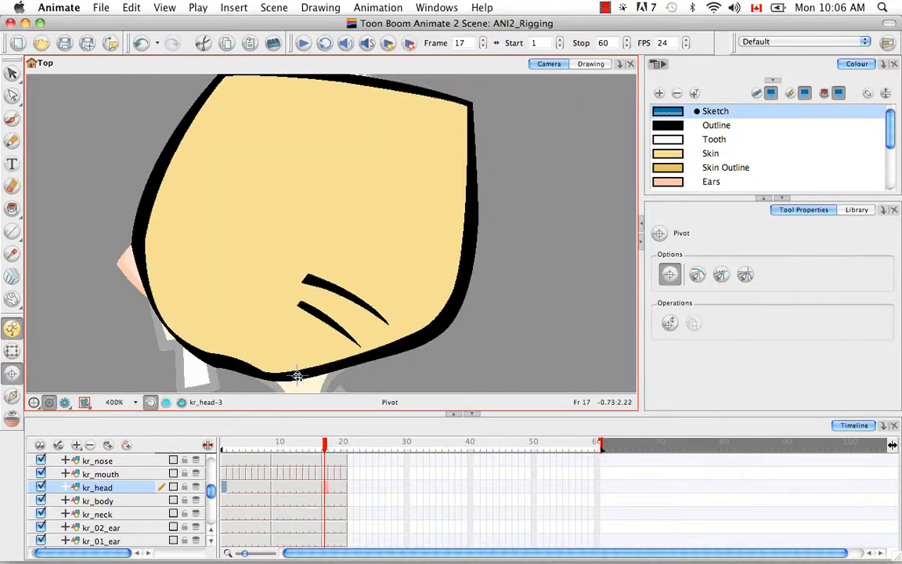
Step: Place the kr_body pivot at the center of the belt on frame 1
{"action": "left_click", "coordinate": [224, 502]}
{"action": "key", "text": "space"}
{"action": "left_click_drag", "start_coordinate": [337, 357], "coordinate": [328, 165]}
{"action": "left_click_drag", "start_coordinate": [342, 376], "coordinate": [358, 161]}
{"action": "key", "text": "super+minus"}
{"action": "key", "text": "super+equal"}
{"action": "key", "text": "space"}
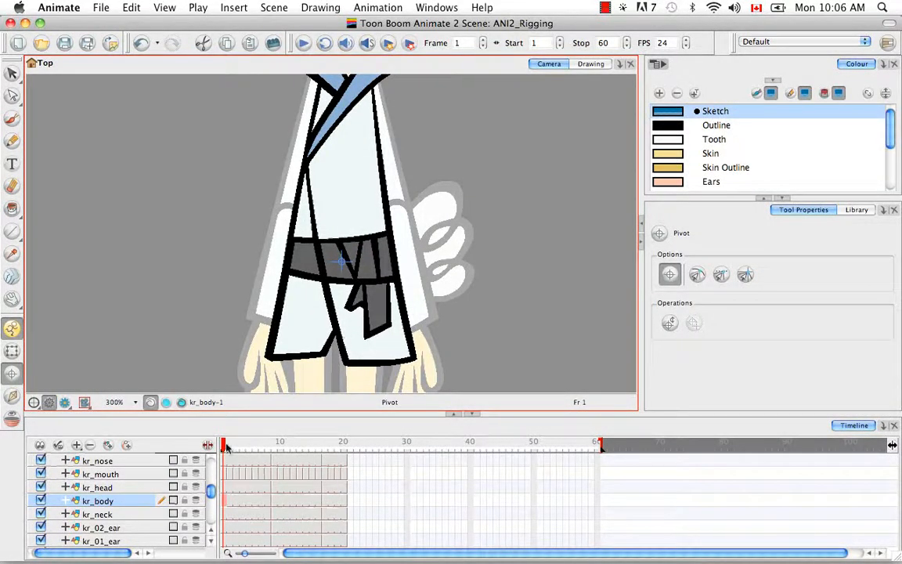
Step: Place the kr_body pivot at the middle of the belt in the turned poses at frames 9 and 17
{"action": "left_click", "coordinate": [275, 445]}
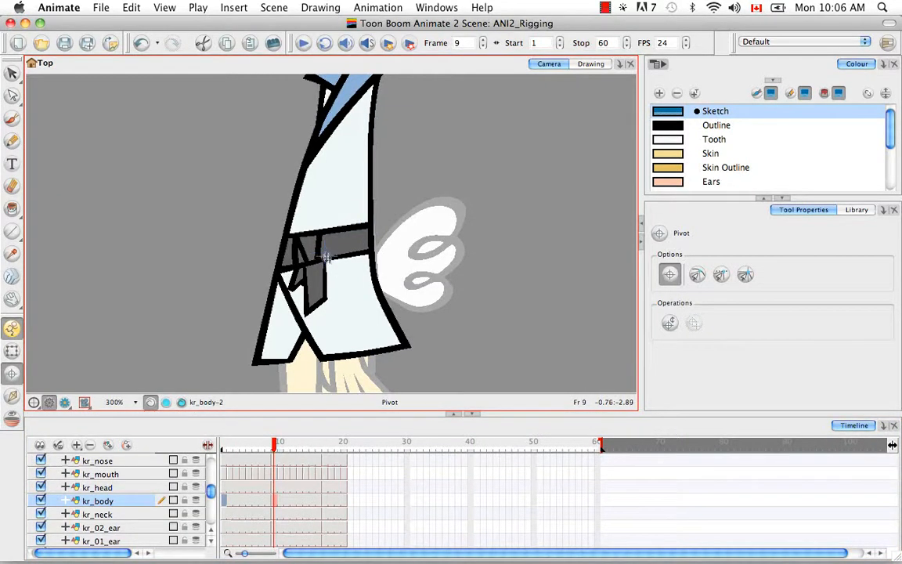
{"action": "left_click_drag", "start_coordinate": [305, 446], "coordinate": [326, 448]}
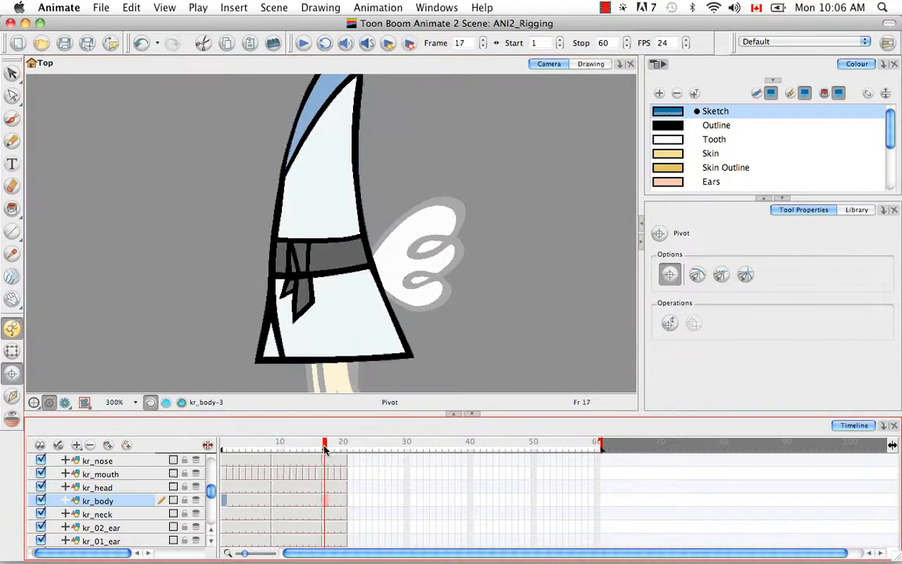
{"action": "left_click", "coordinate": [316, 260]}
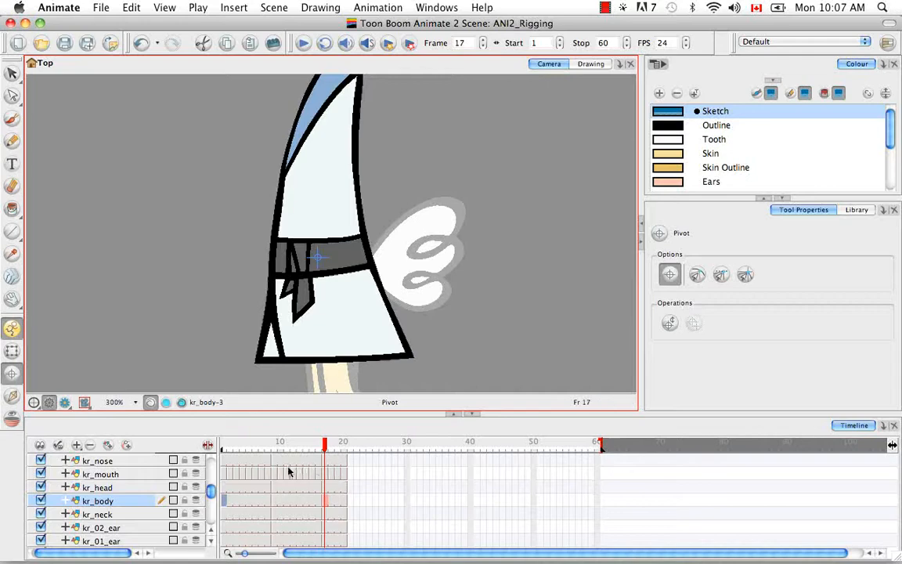
{"action": "right_click", "coordinate": [330, 500]}
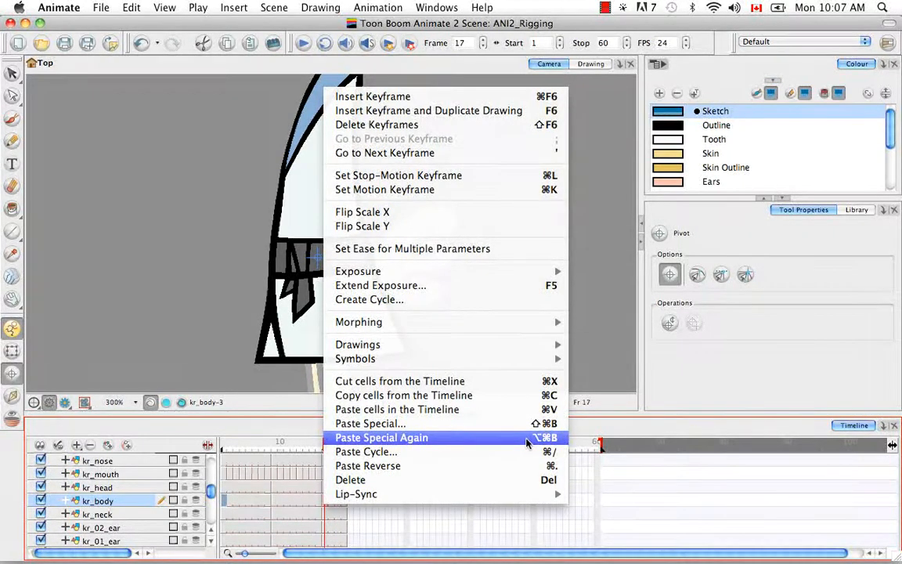
{"action": "left_click", "coordinate": [327, 508]}
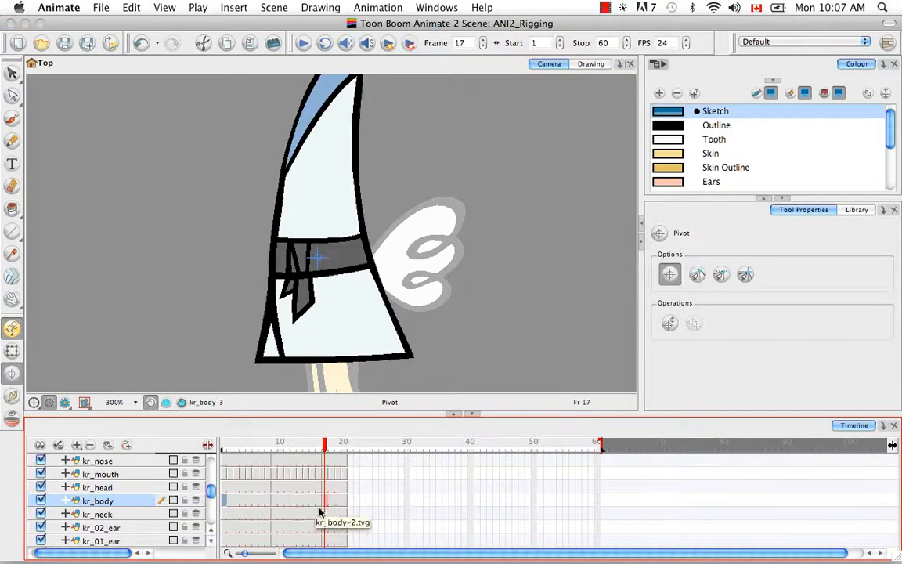
Step: Place the kr_neck pivot at the base of the neck, inside the collar, on frames 1, 9 and 17
{"action": "left_click", "coordinate": [224, 514]}
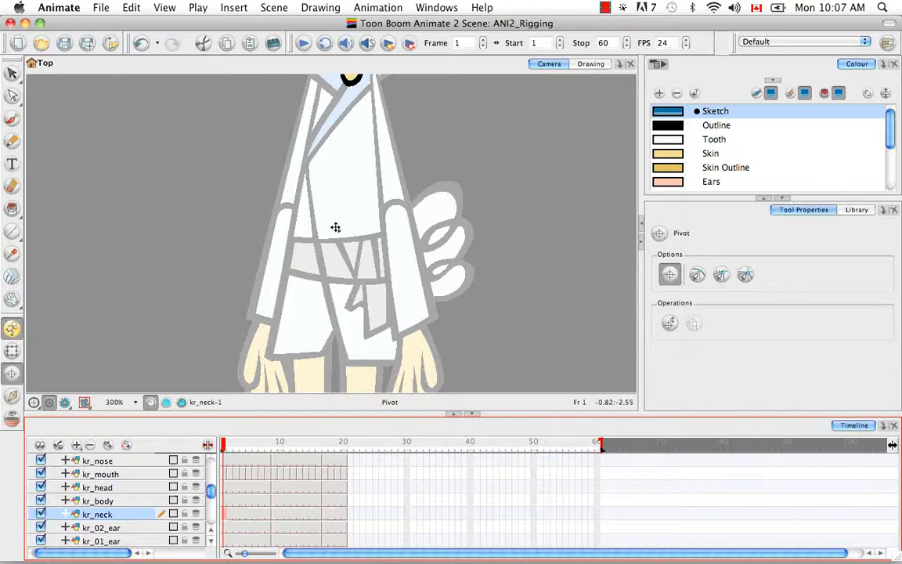
{"action": "left_click_drag", "start_coordinate": [341, 193], "coordinate": [334, 322]}
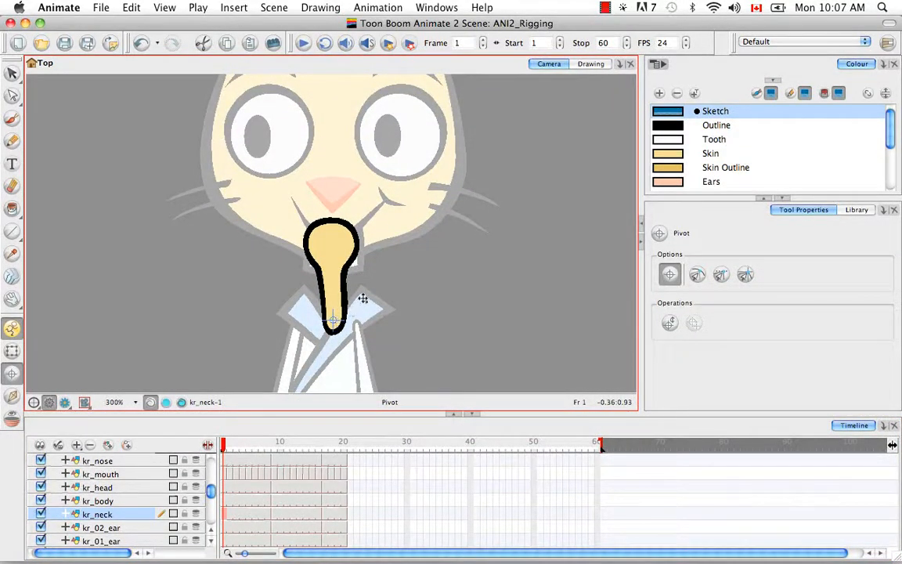
{"action": "left_click", "coordinate": [276, 513]}
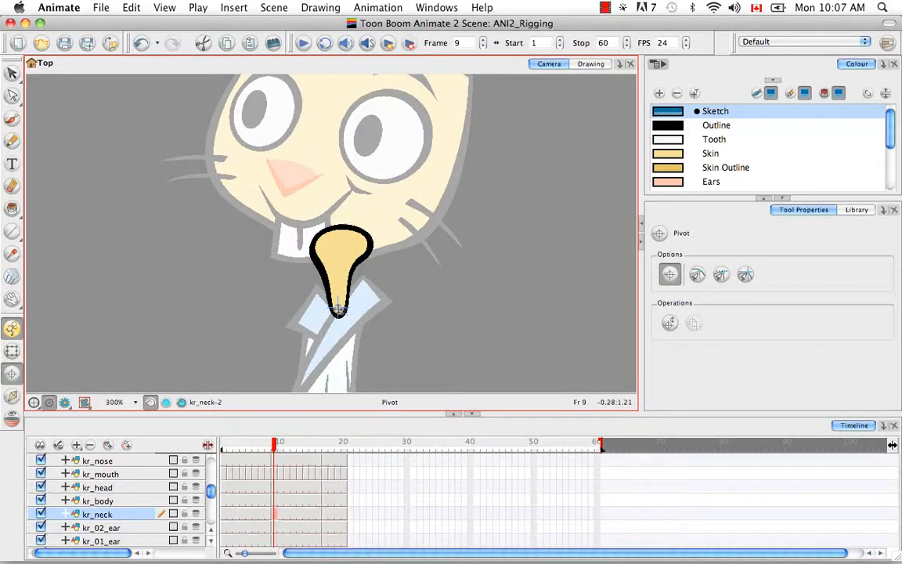
{"action": "left_click", "coordinate": [325, 514]}
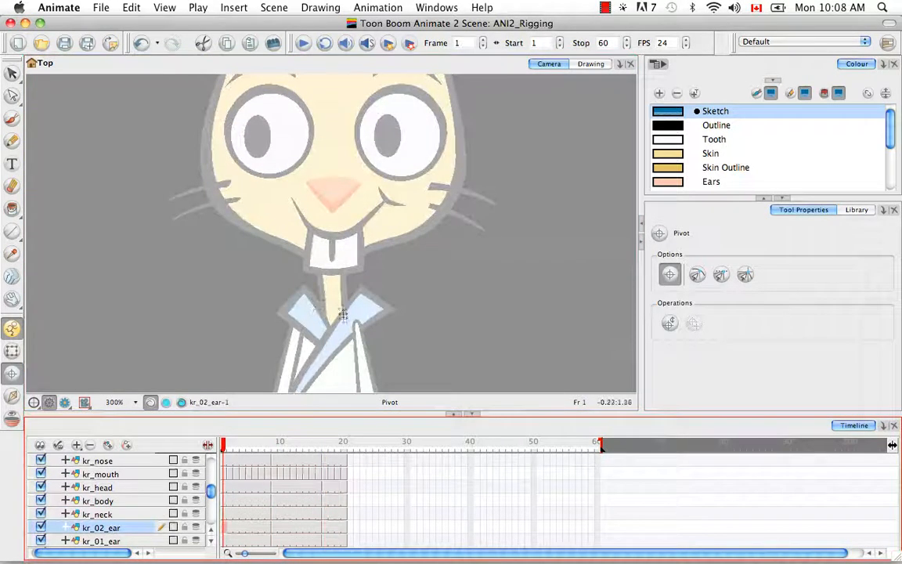
Step: Place the kr_02_ear and kr_01_ear pivots at the base of each ear, where it joins the head, on frames 1, 9 and 17
{"action": "key", "text": "space"}
{"action": "mouse_move", "coordinate": [329, 376]}
{"action": "left_mouse_down"}
{"action": "mouse_move", "coordinate": [342, 218]}
{"action": "mouse_move", "coordinate": [339, 368]}
{"action": "left_mouse_up"}
{"action": "left_click_drag", "start_coordinate": [338, 161], "coordinate": [332, 277]}
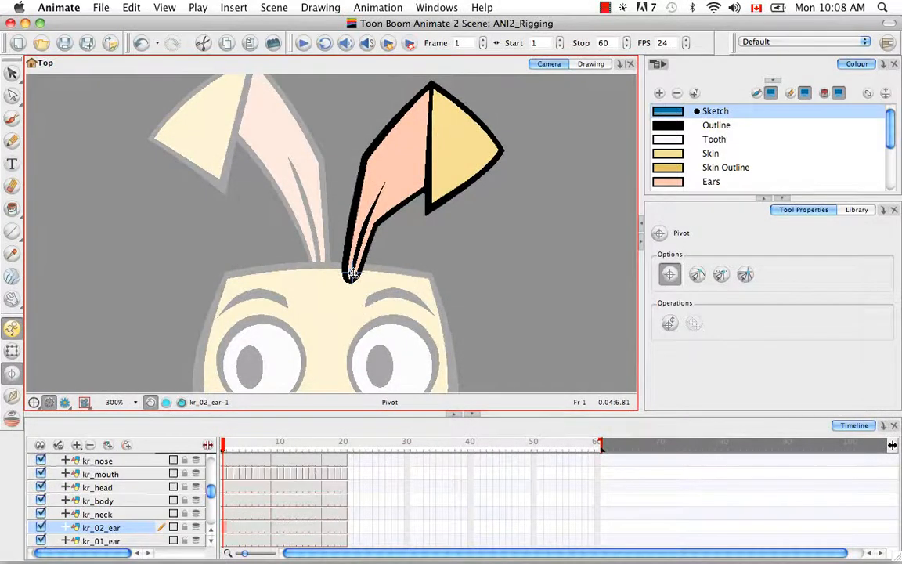
{"action": "left_click", "coordinate": [351, 274]}
{"action": "left_click", "coordinate": [274, 527]}
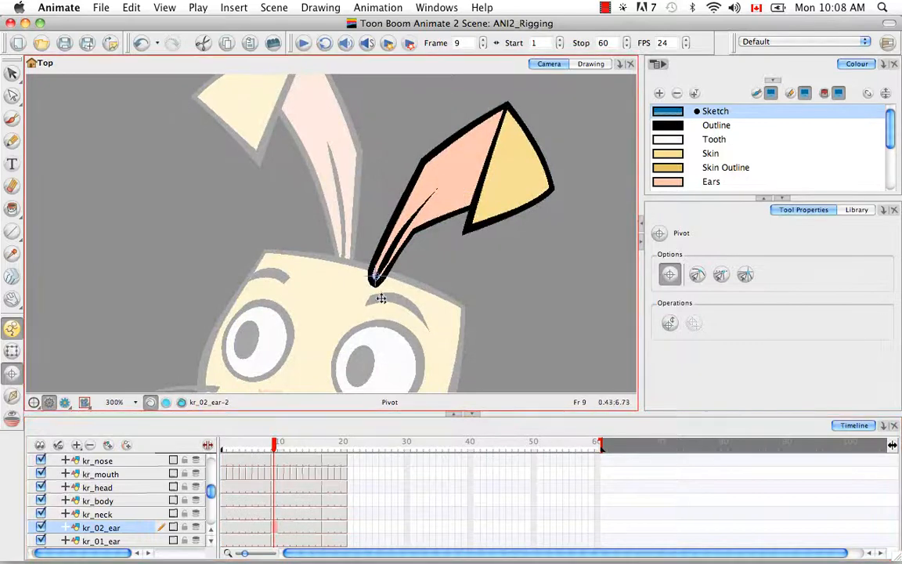
{"action": "left_click", "coordinate": [325, 527]}
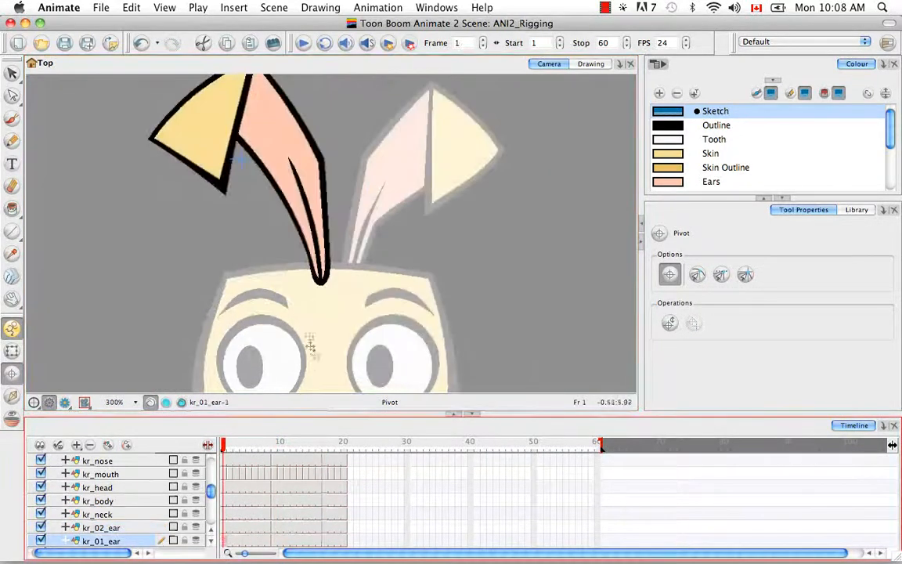
{"action": "left_click", "coordinate": [274, 526]}
{"action": "left_click", "coordinate": [325, 526]}
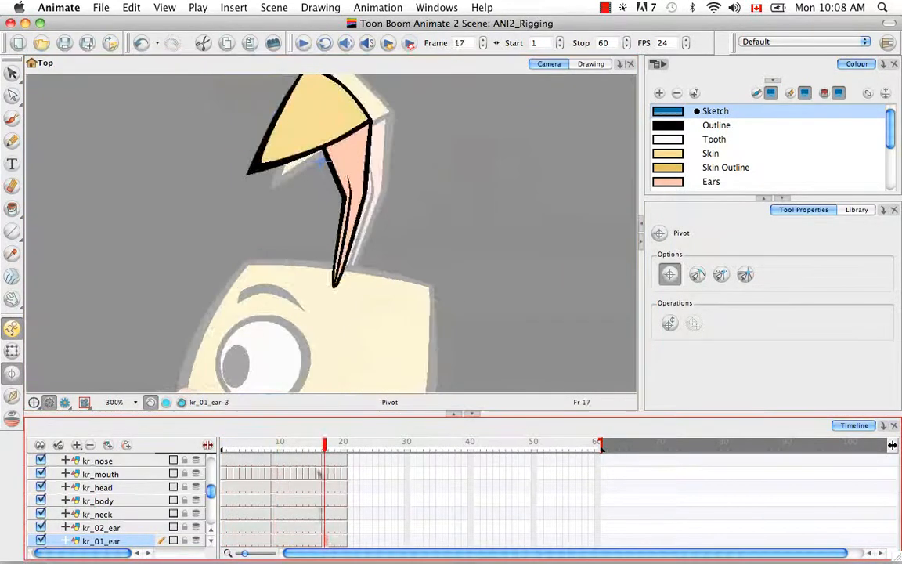
Step: Place the kr_02_foot pivot at the heel, where the foot meets the tibia, on frames 1, 9 and 17
{"action": "left_click", "coordinate": [210, 540]}
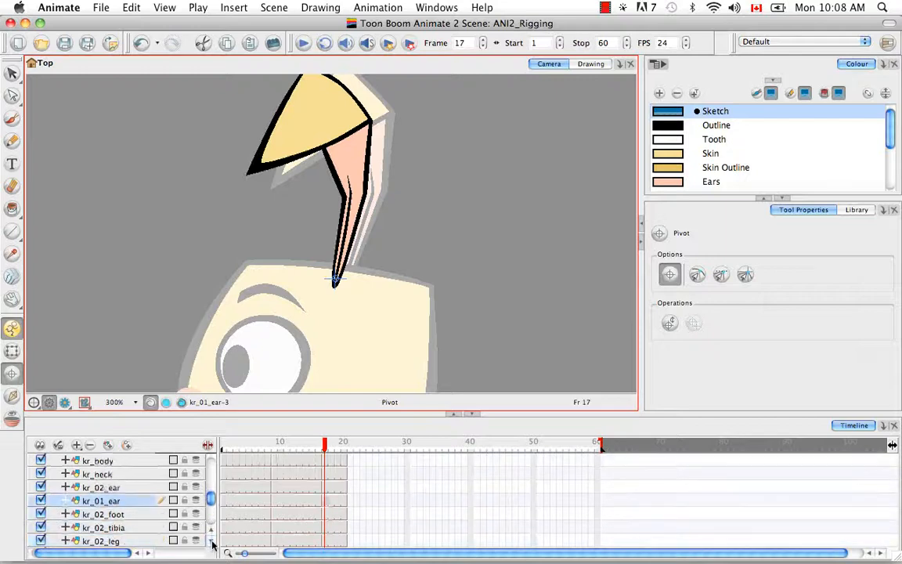
{"action": "left_click", "coordinate": [223, 488]}
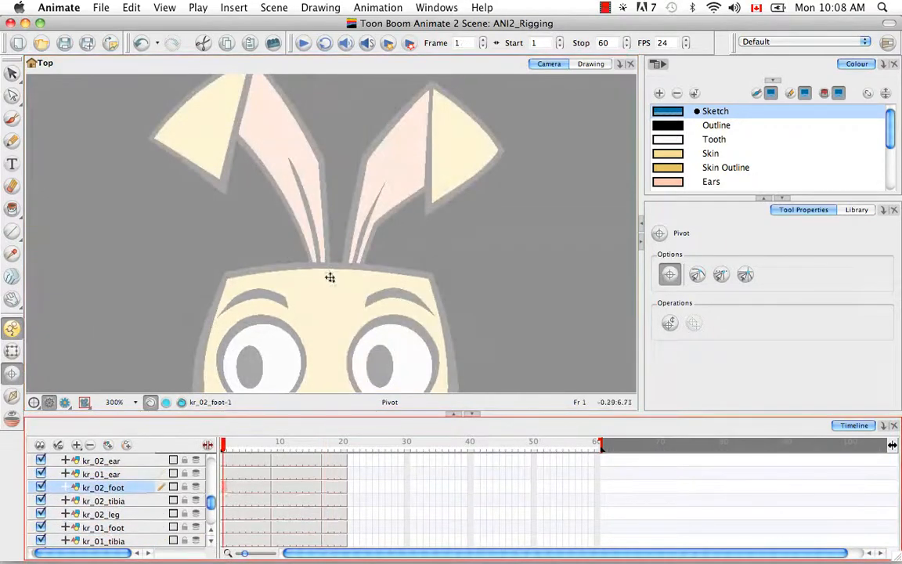
{"action": "key", "text": "space"}
{"action": "left_click_drag", "start_coordinate": [346, 329], "coordinate": [345, 180]}
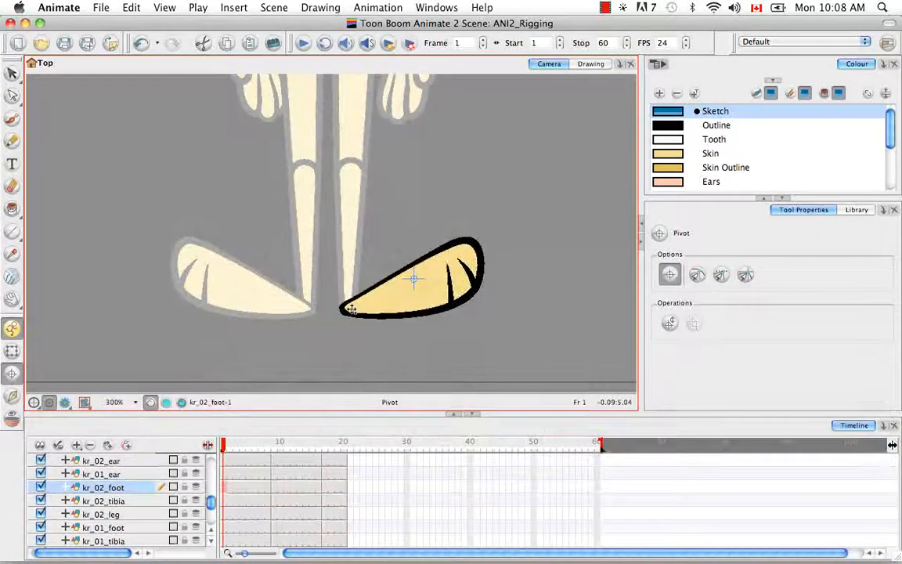
{"action": "left_click", "coordinate": [349, 307]}
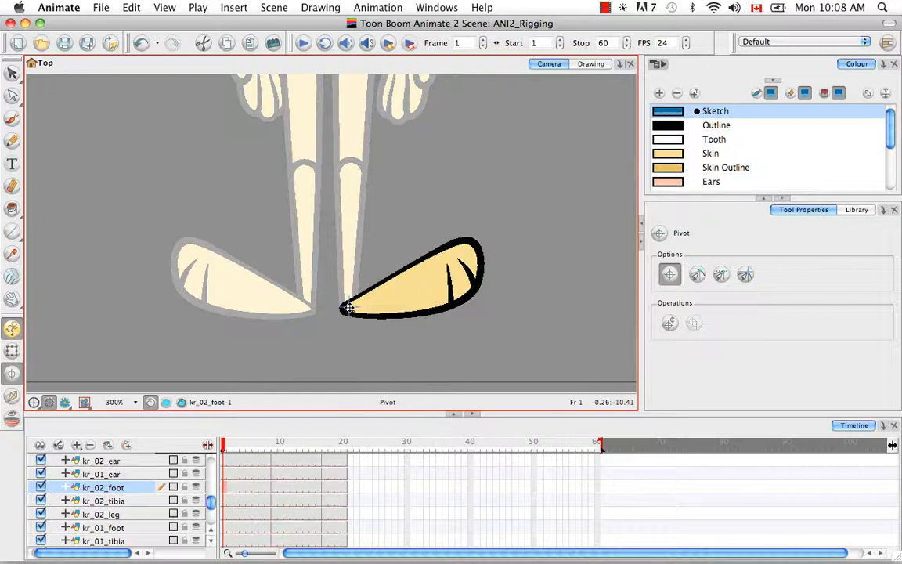
{"action": "left_click", "coordinate": [273, 487]}
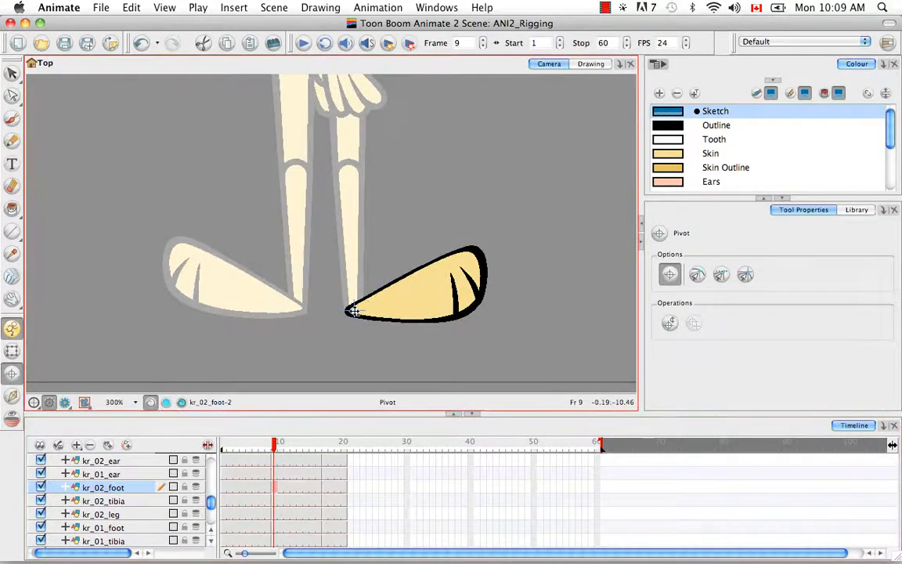
{"action": "left_click", "coordinate": [326, 487]}
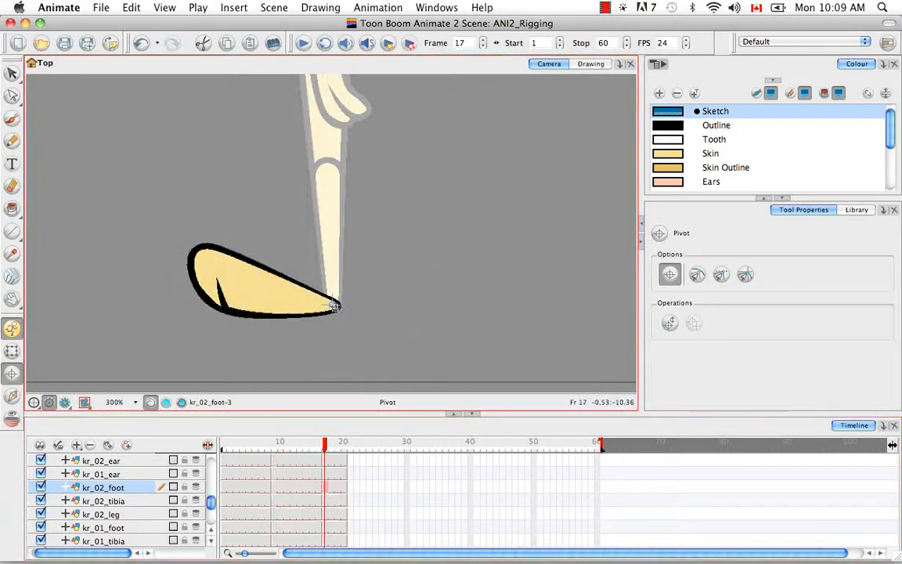
Step: Place the kr_02_leg pivot in the rounded upper end of the thigh on frames 1, 9 and 17
{"action": "left_click", "coordinate": [225, 501]}
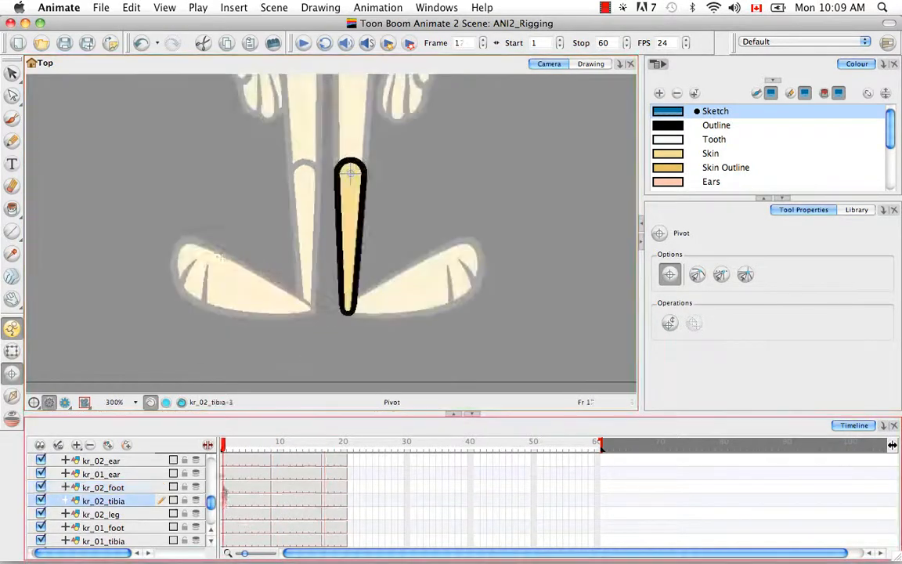
{"action": "left_click", "coordinate": [102, 514]}
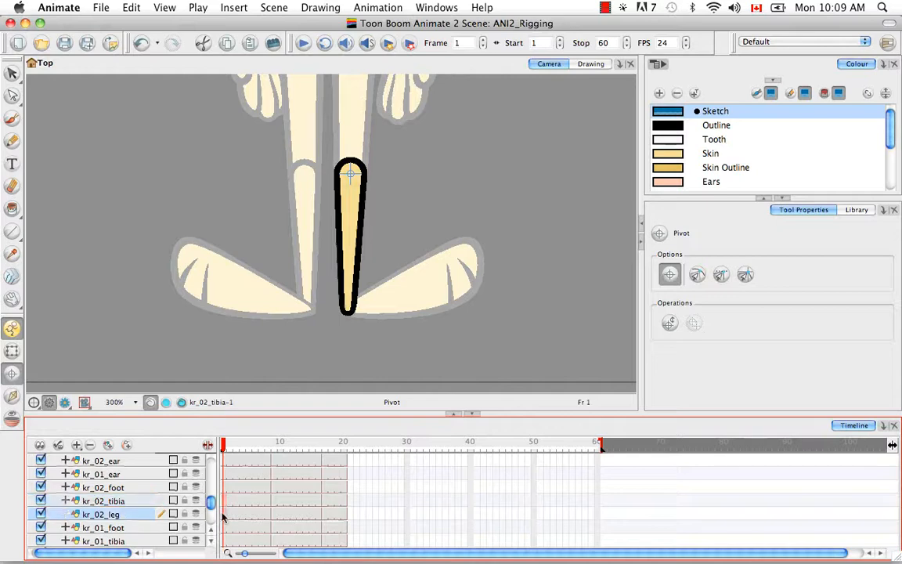
{"action": "key", "text": "space"}
{"action": "left_click_drag", "start_coordinate": [364, 291], "coordinate": [353, 451]}
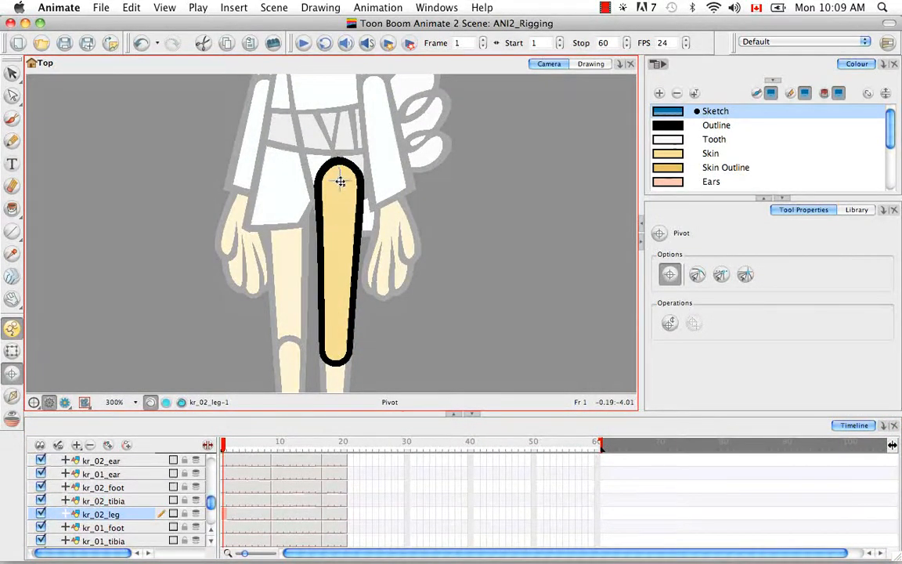
{"action": "left_click", "coordinate": [274, 514]}
{"action": "left_click", "coordinate": [324, 514]}
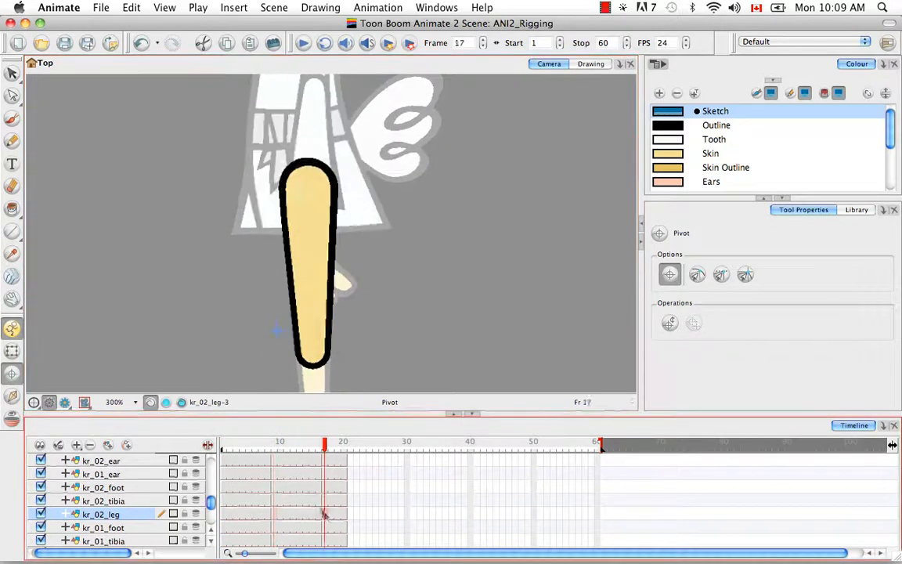
{"action": "left_click", "coordinate": [309, 185]}
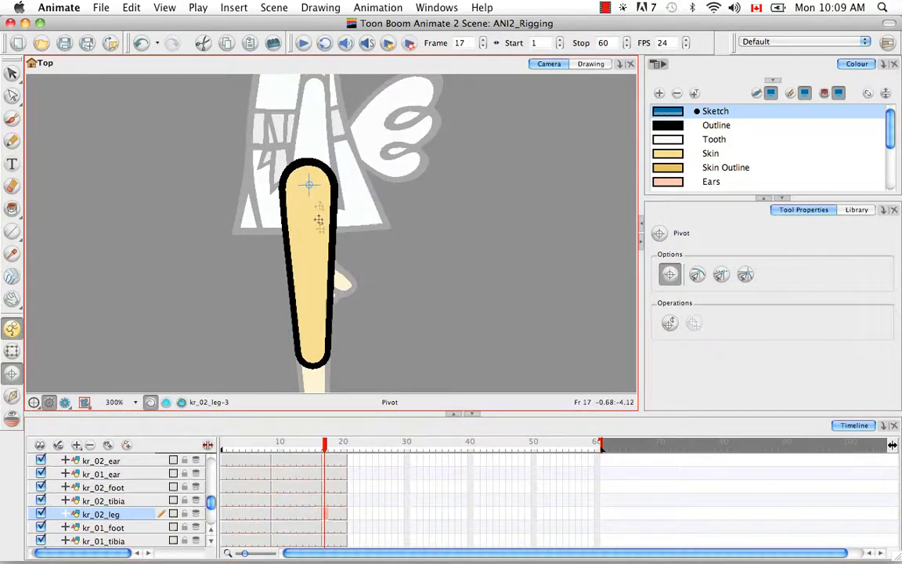
Step: Place the kr_01_foot pivot at the heel, where the foot meets the tibia, on frames 1, 9 and 17
{"action": "left_click", "coordinate": [225, 528]}
{"action": "key", "text": "space"}
{"action": "left_click_drag", "start_coordinate": [304, 374], "coordinate": [297, 321]}
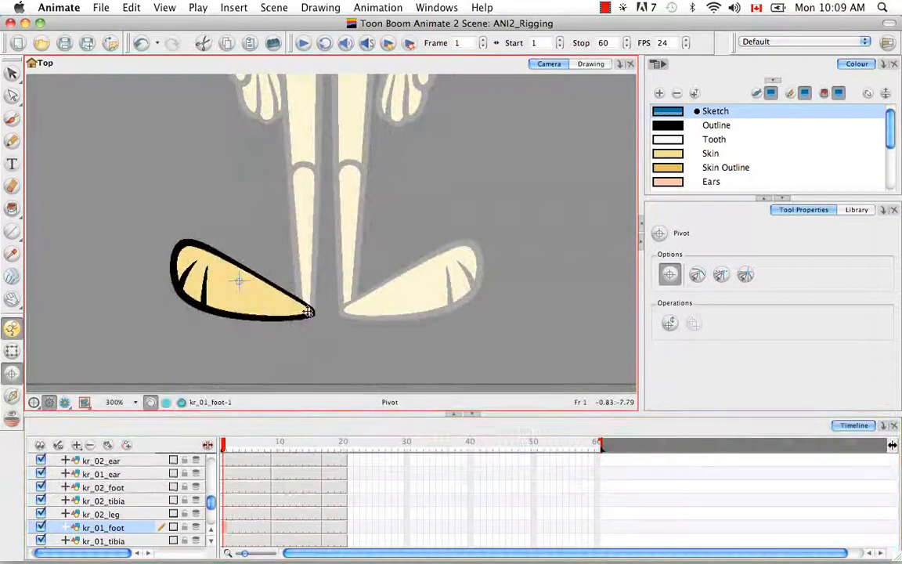
{"action": "left_click", "coordinate": [308, 312]}
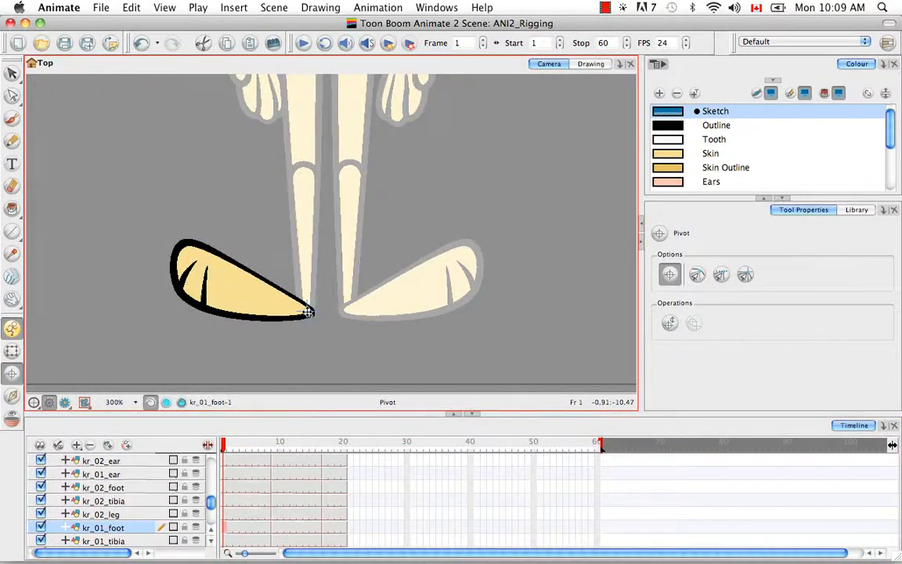
{"action": "left_click", "coordinate": [274, 528]}
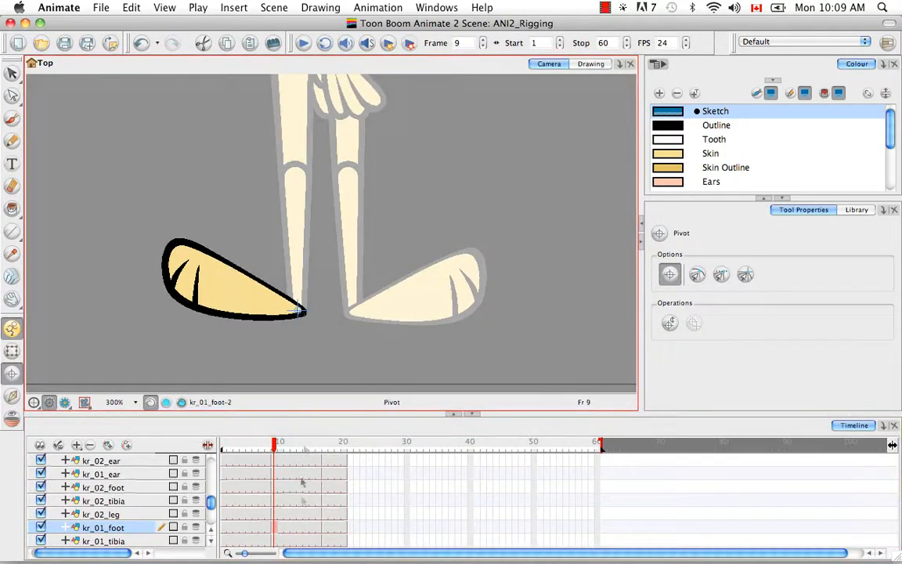
{"action": "left_click", "coordinate": [324, 528]}
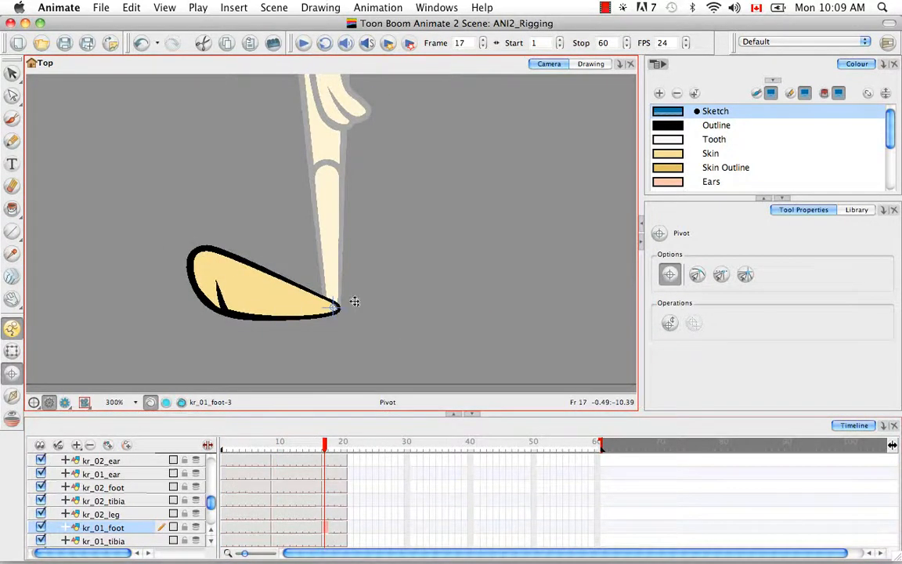
Step: Place the kr_01_leg pivot in the rounded upper end of the thigh on frames 1, 9 and 17
{"action": "left_click", "coordinate": [225, 540]}
{"action": "left_click", "coordinate": [211, 540]}
{"action": "left_click", "coordinate": [210, 540]}
{"action": "left_click", "coordinate": [211, 540]}
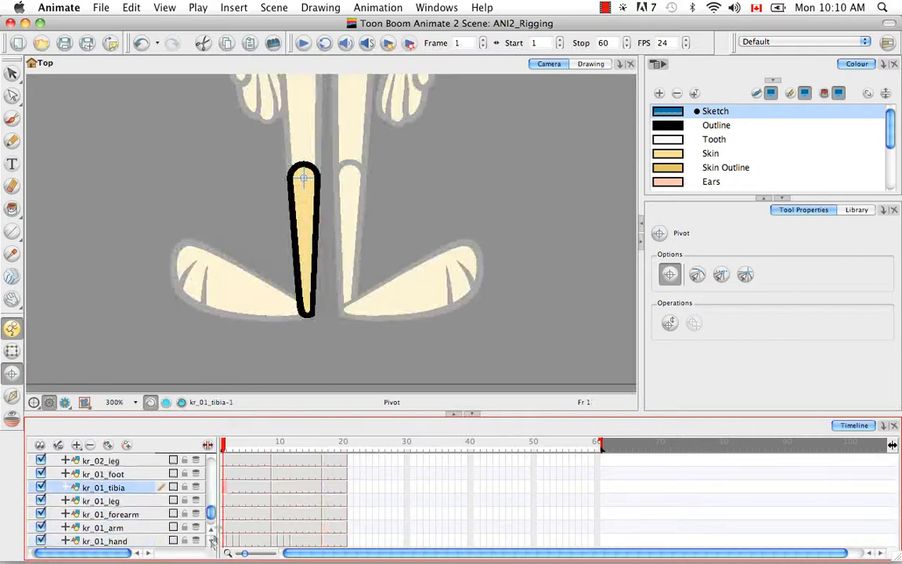
{"action": "left_click", "coordinate": [101, 501]}
{"action": "left_click_drag", "start_coordinate": [297, 94], "coordinate": [292, 201]}
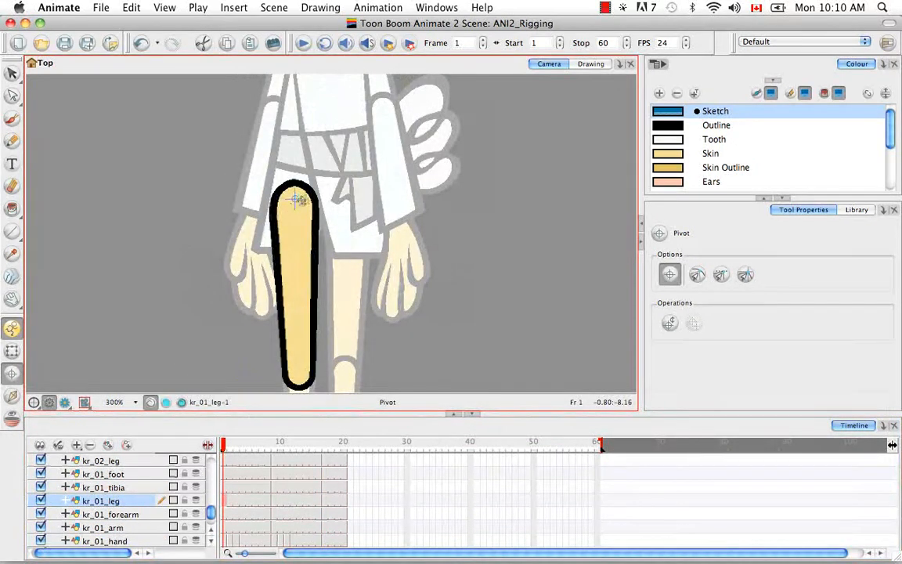
{"action": "left_click", "coordinate": [274, 501]}
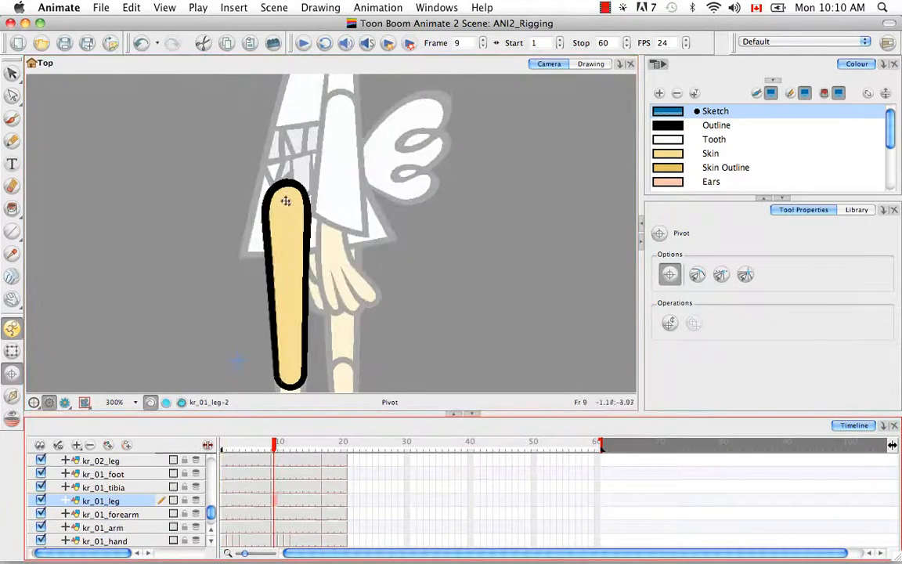
{"action": "key", "text": "apostrophe"}
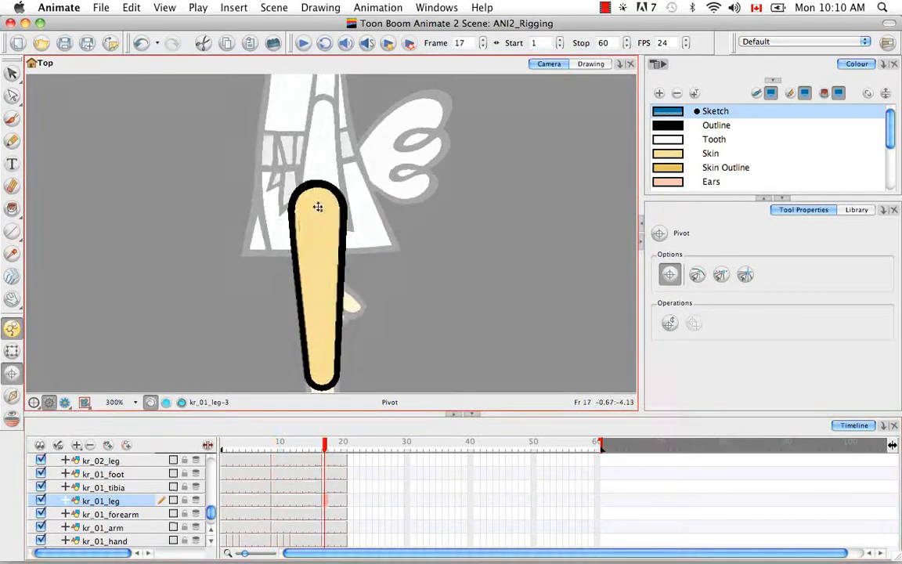
Step: Place the kr_01_arm pivot at the shoulder tip of the arm on frames 1, 9 and 17
{"action": "left_click", "coordinate": [210, 542]}
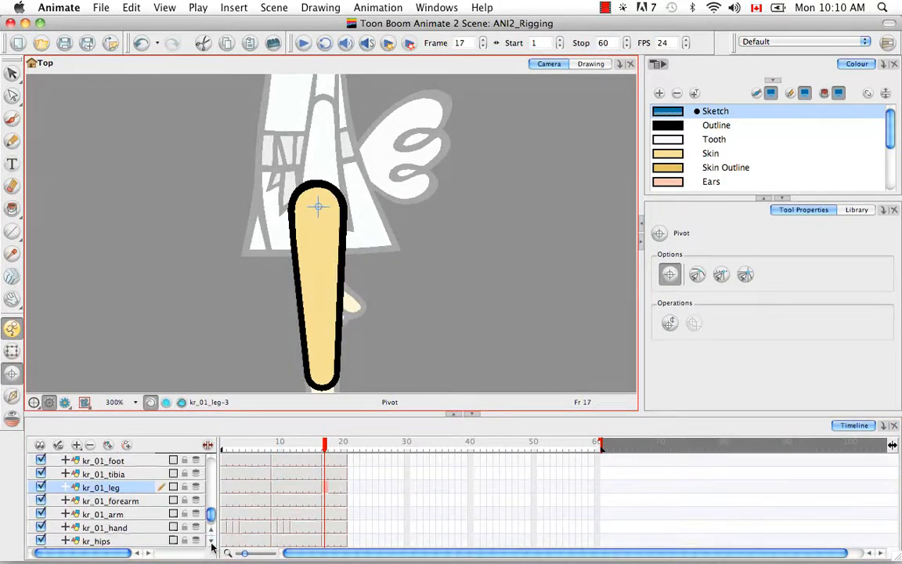
{"action": "left_click", "coordinate": [211, 541]}
{"action": "left_click", "coordinate": [224, 487]}
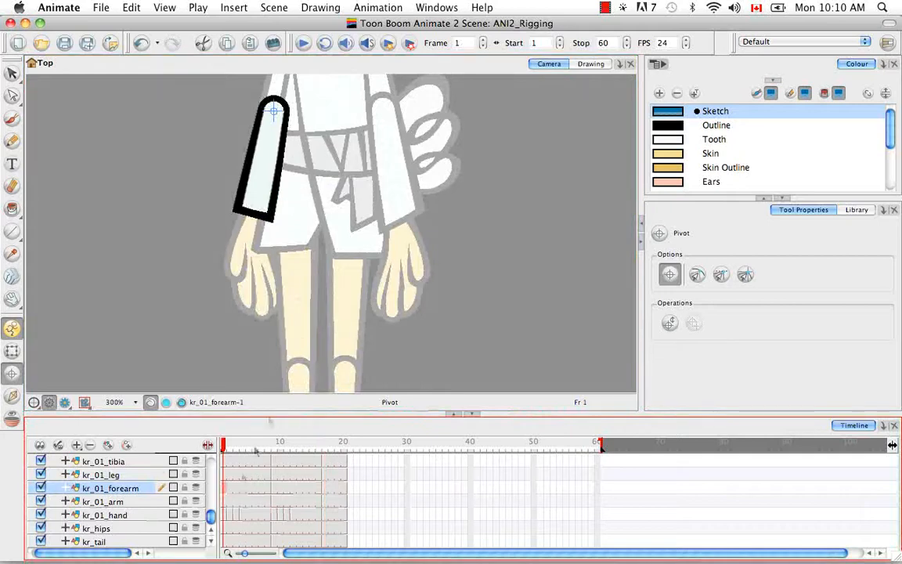
{"action": "left_click", "coordinate": [223, 502]}
{"action": "key", "text": "space"}
{"action": "left_click_drag", "start_coordinate": [291, 94], "coordinate": [291, 251]}
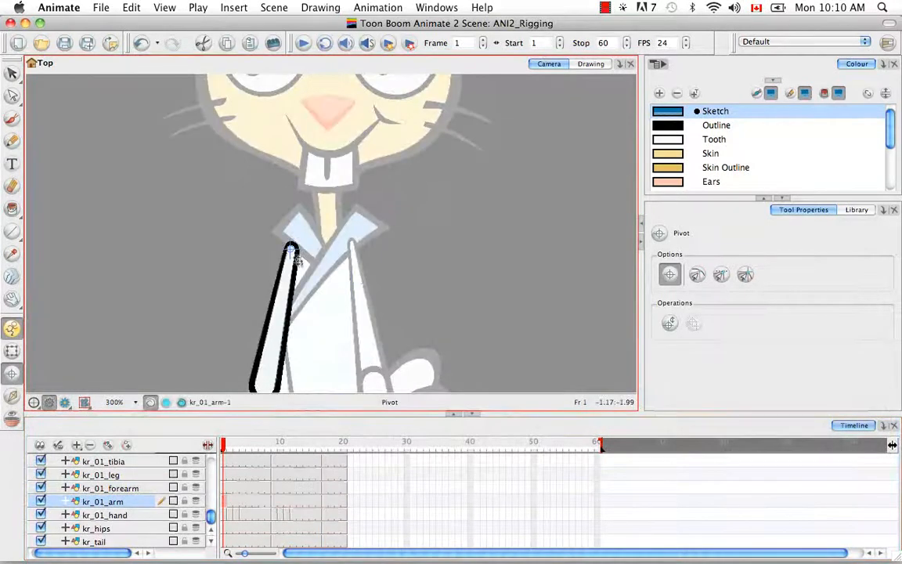
{"action": "left_click", "coordinate": [275, 503]}
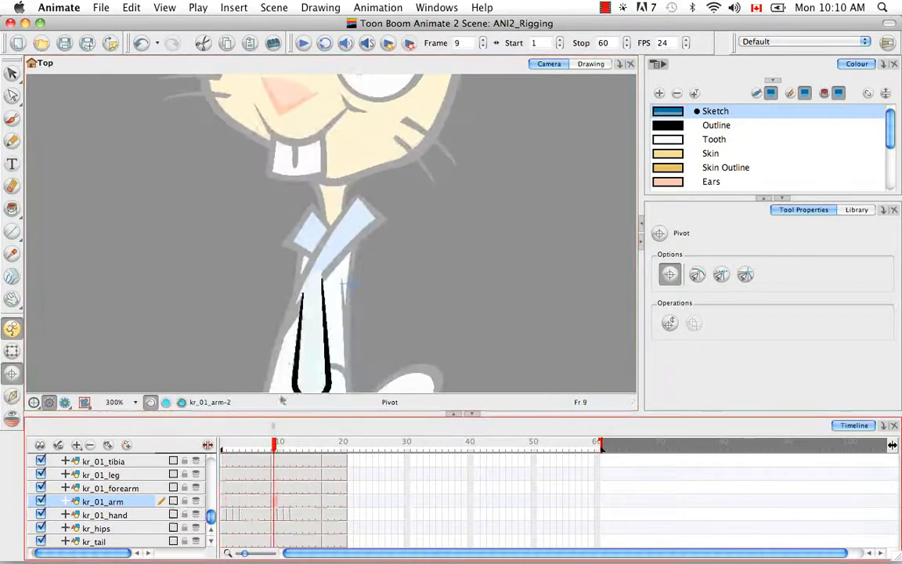
{"action": "left_click", "coordinate": [326, 502]}
{"action": "left_click", "coordinate": [330, 251]}
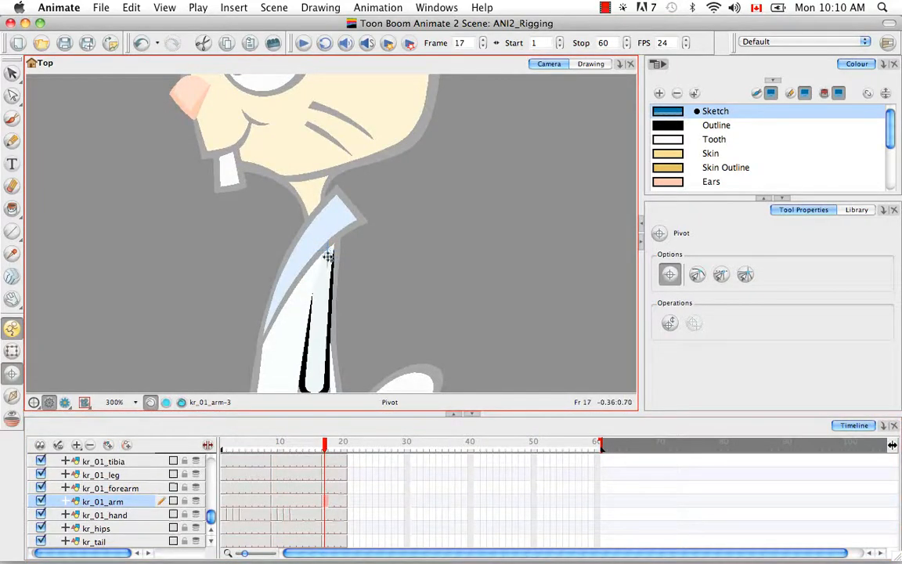
Step: Place the kr_01_hand pivot at the wrist, just inside the rounded upper end of the hand, on frame 1
{"action": "left_click", "coordinate": [224, 515]}
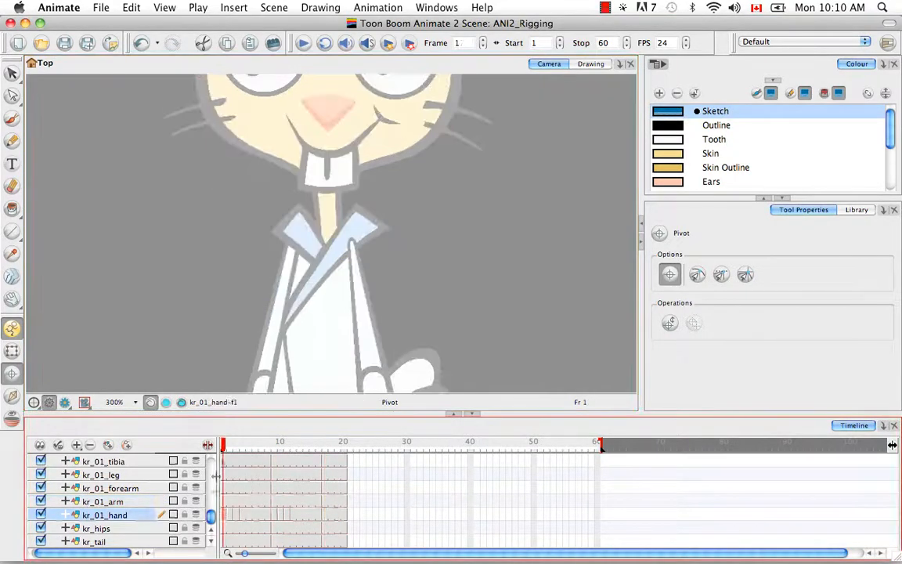
{"action": "key", "text": "space"}
{"action": "left_click_drag", "start_coordinate": [336, 341], "coordinate": [327, 98]}
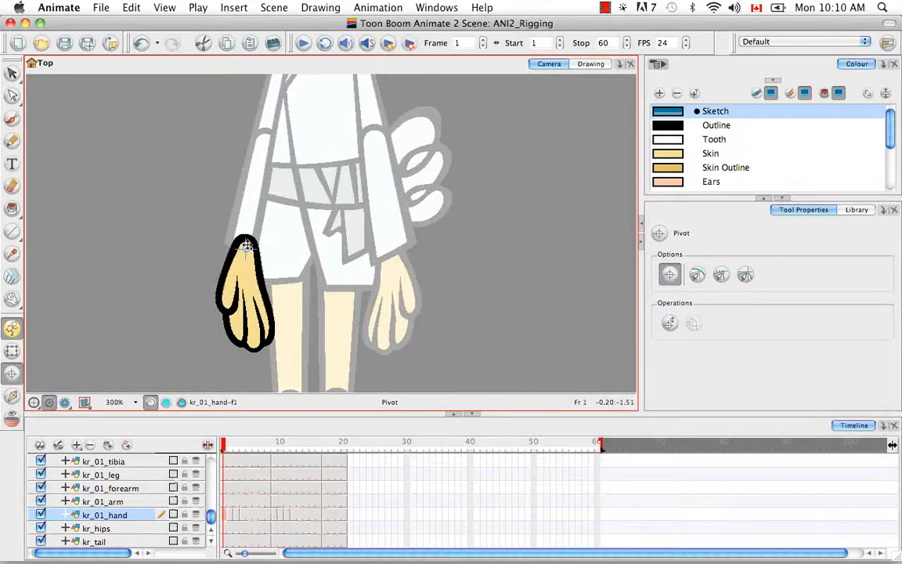
{"action": "key", "text": "super+equal"}
{"action": "key", "text": "space"}
{"action": "left_click_drag", "start_coordinate": [247, 245], "coordinate": [301, 200]}
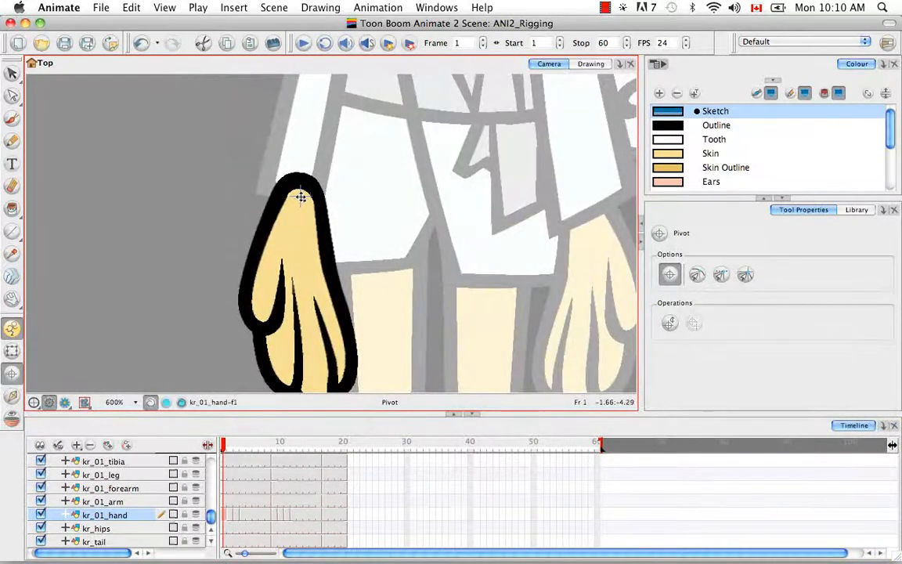
{"action": "left_click", "coordinate": [230, 515]}
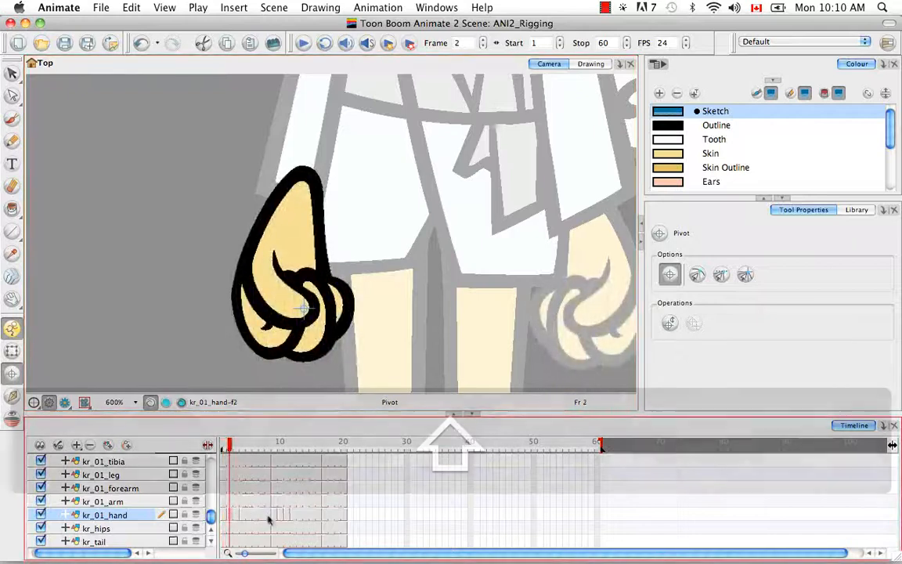
{"action": "left_click", "coordinate": [268, 517], "text": "shift"}
{"action": "key", "text": "alt+super+b"}
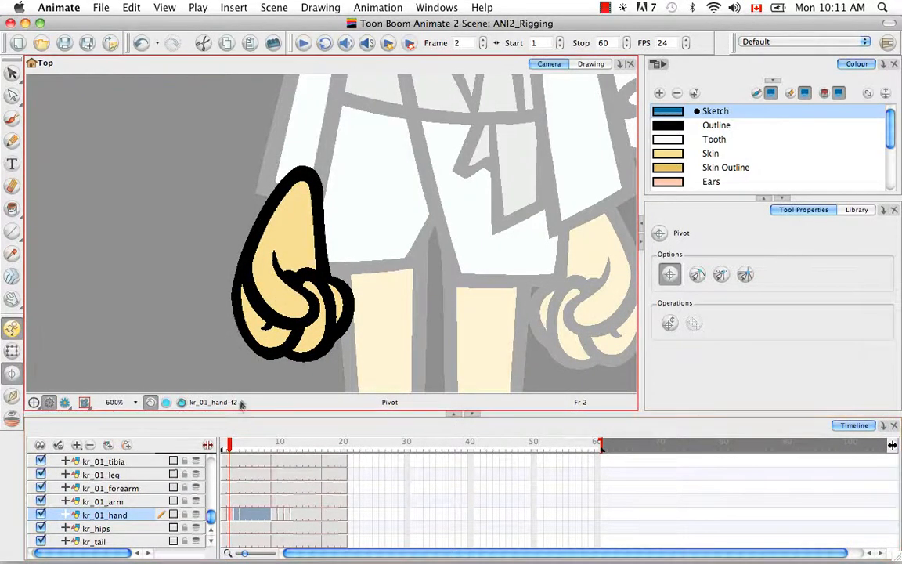
{"action": "key", "text": "super+z"}
Step: Copy the kr_01_hand drawing from frame 1 and paste only its pivot onto the hand drawings on frames 2 to 8
{"action": "left_click", "coordinate": [226, 515]}
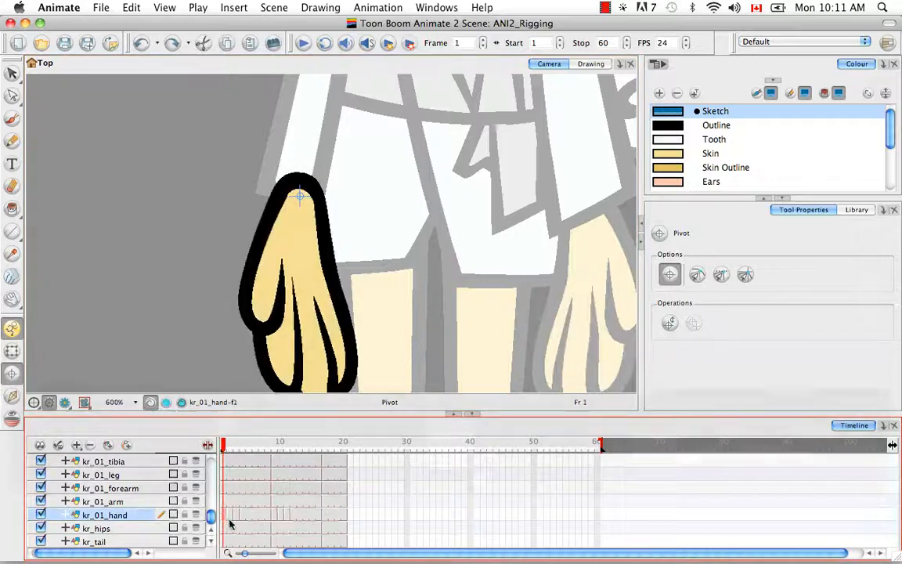
{"action": "left_click", "coordinate": [232, 514]}
{"action": "left_click", "coordinate": [268, 515], "text": "shift"}
{"action": "key", "text": "alt+super+b"}
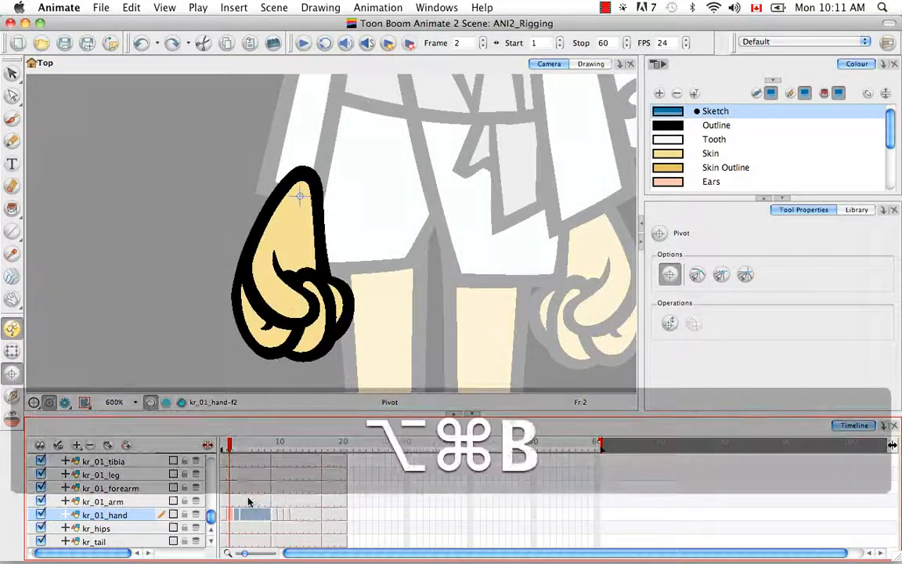
{"action": "left_click", "coordinate": [234, 447]}
{"action": "left_click", "coordinate": [230, 448]}
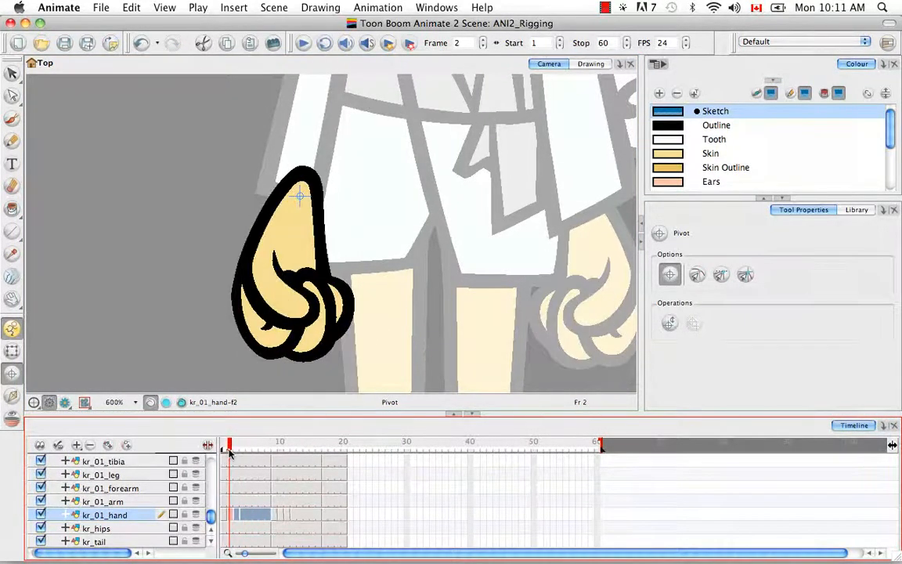
Step: Place the kr_01_hand pivot at the wrist on frame 9 and paste it onto the hand drawings on frames 10 to 16
{"action": "left_click_drag", "start_coordinate": [229, 453], "coordinate": [274, 450]}
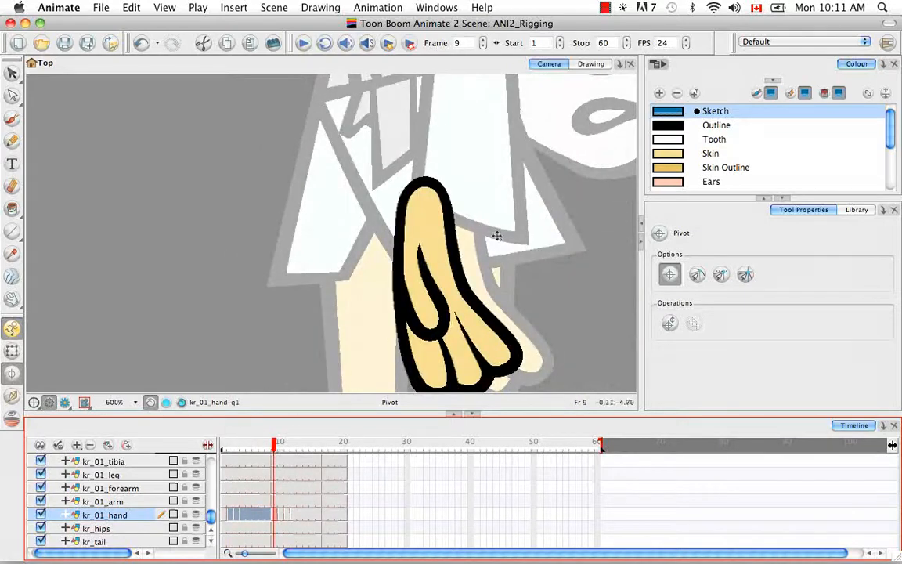
{"action": "left_click", "coordinate": [279, 514]}
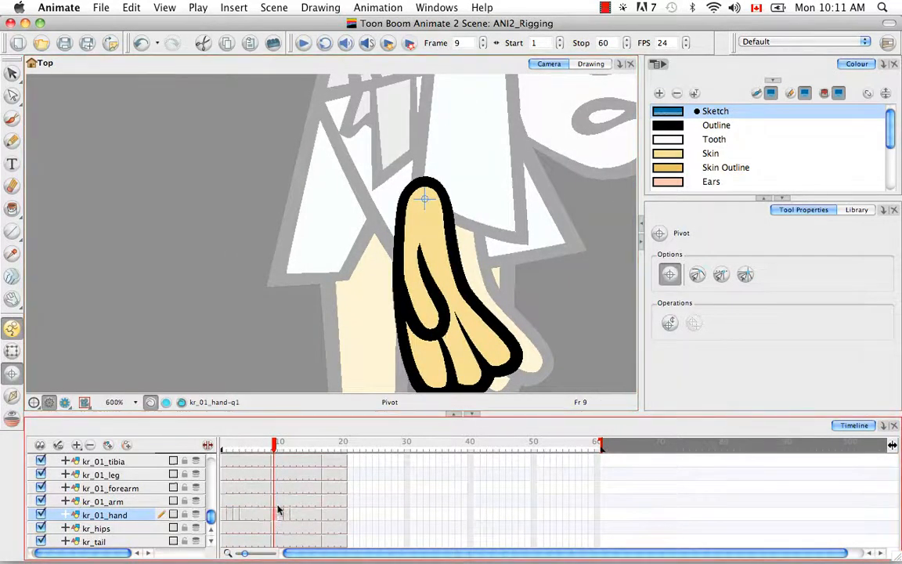
{"action": "left_click", "coordinate": [318, 515], "text": "shift"}
{"action": "key", "text": "alt+super+b"}
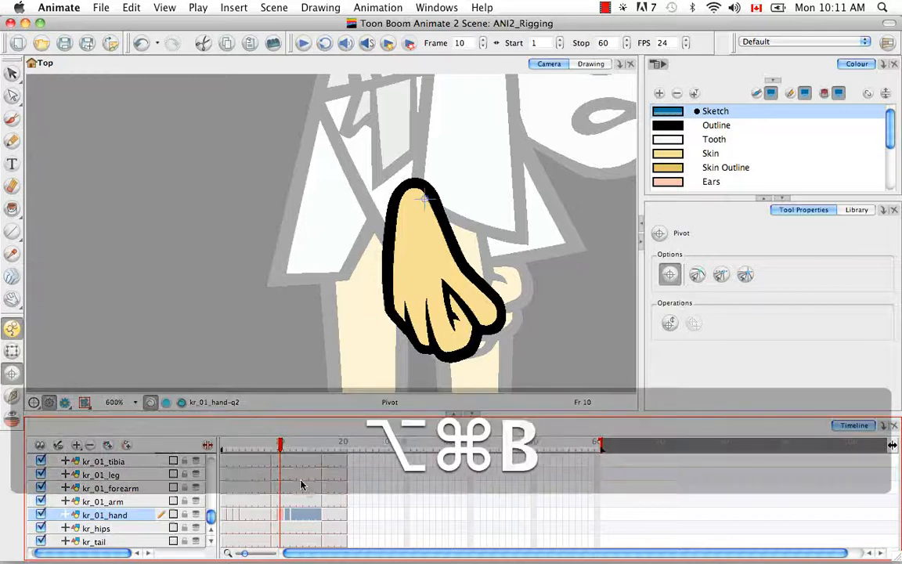
{"action": "mouse_move", "coordinate": [285, 448]}
{"action": "left_mouse_down"}
{"action": "mouse_move", "coordinate": [275, 447]}
{"action": "mouse_move", "coordinate": [283, 455]}
{"action": "left_mouse_up"}
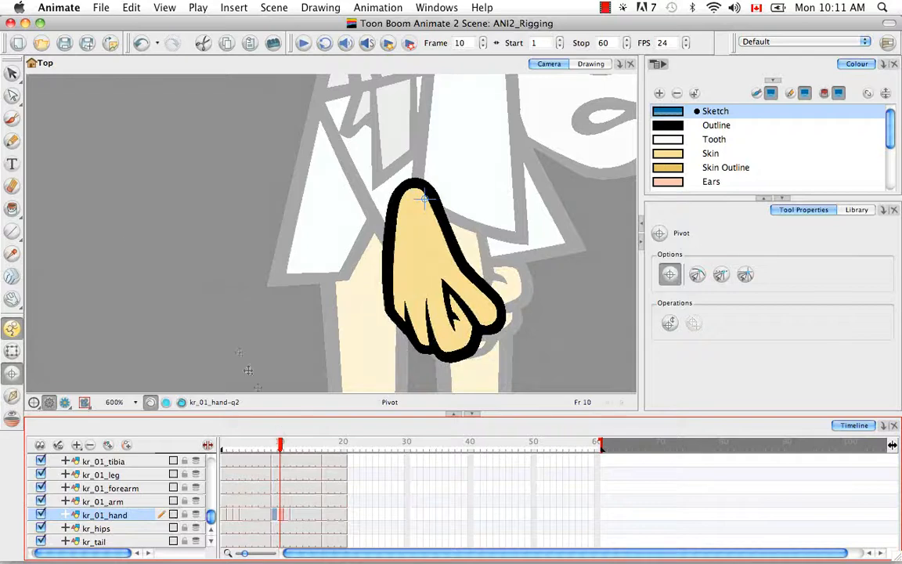
Step: Select the whole kr_01_hand drawing on frame 10 and nudge it right until its wrist lines up with the pivot
{"action": "left_click_drag", "start_coordinate": [11, 72], "coordinate": [36, 75]}
{"action": "left_click", "coordinate": [443, 279]}
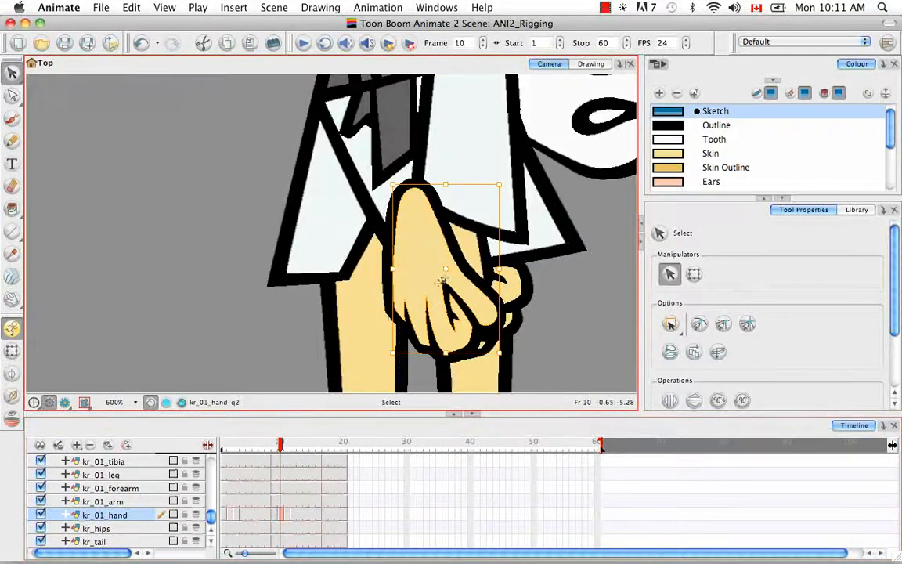
{"action": "left_click", "coordinate": [462, 271], "text": "shift"}
{"action": "key", "text": "Right"}
{"action": "key", "text": "Right"}
{"action": "key", "text": "Right"}
{"action": "key", "text": "Right"}
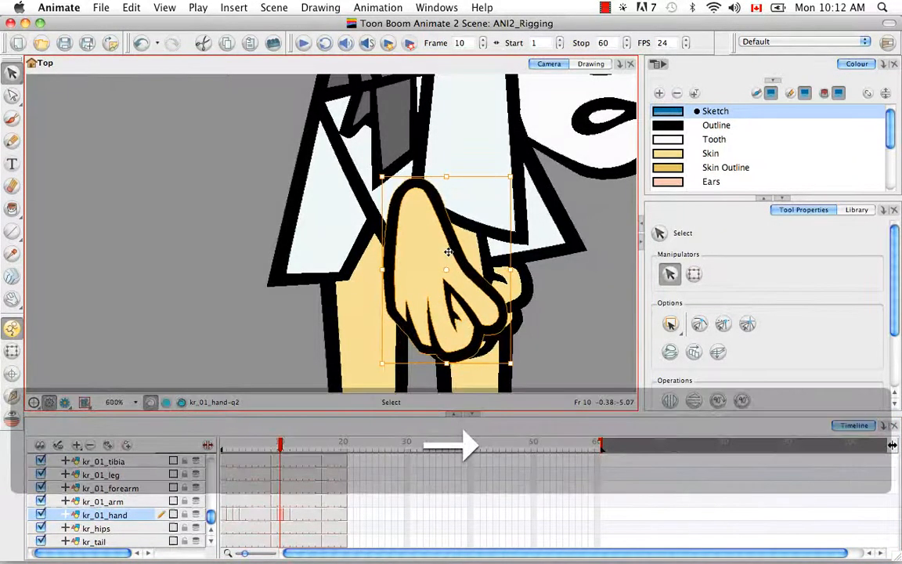
{"action": "key", "text": "Right"}
{"action": "key", "text": "Right"}
{"action": "key", "text": "Right"}
{"action": "key", "text": "Right"}
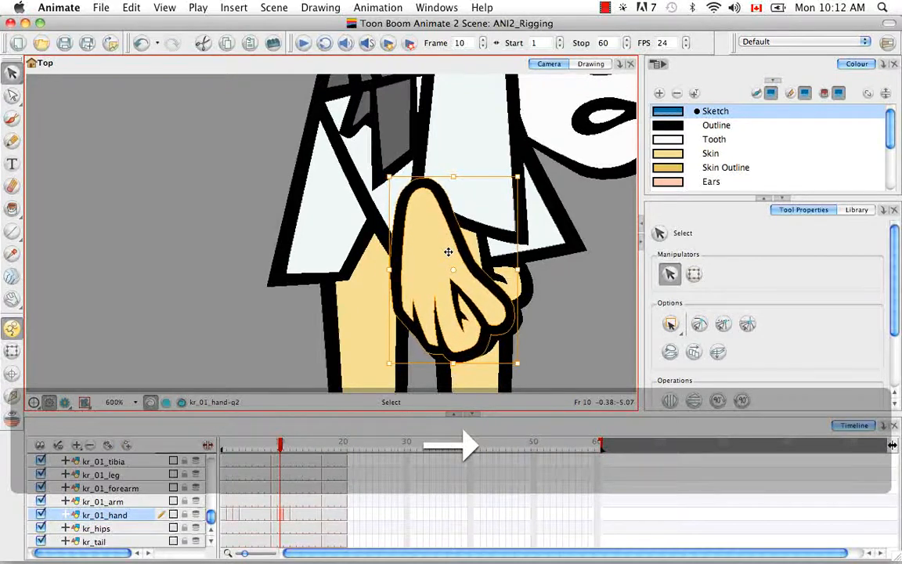
{"action": "key", "text": "Right"}
{"action": "key", "text": "Right"}
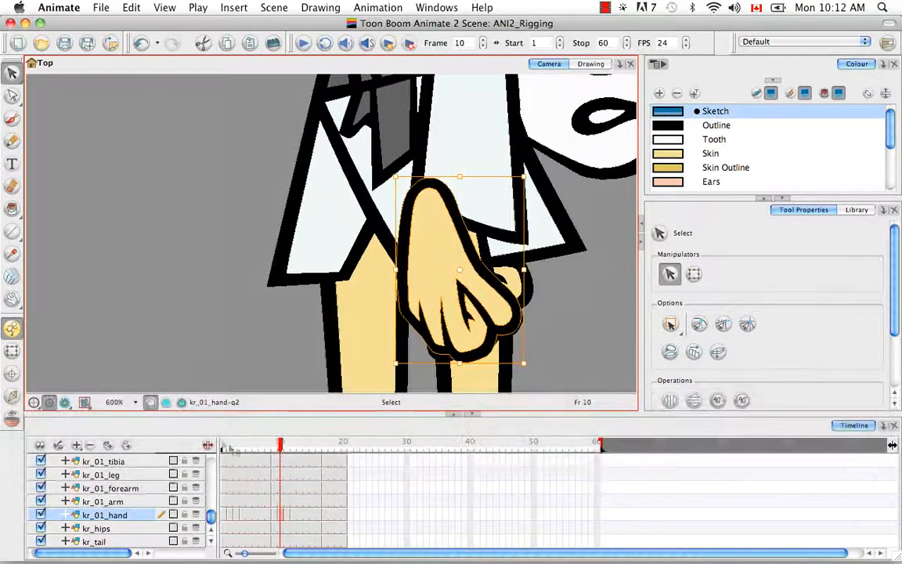
Step: Check the hand pivot on frames 9 and 10, then copy frame 9 and paste its pivot onto frames 10 to 16
{"action": "left_click", "coordinate": [274, 516]}
{"action": "left_click", "coordinate": [13, 374]}
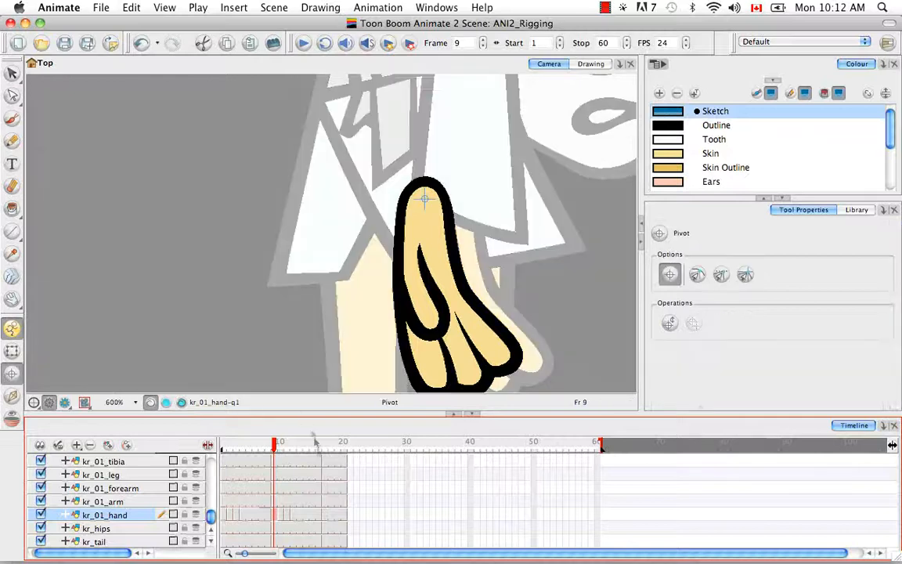
{"action": "left_click", "coordinate": [281, 517]}
{"action": "left_click", "coordinate": [274, 516]}
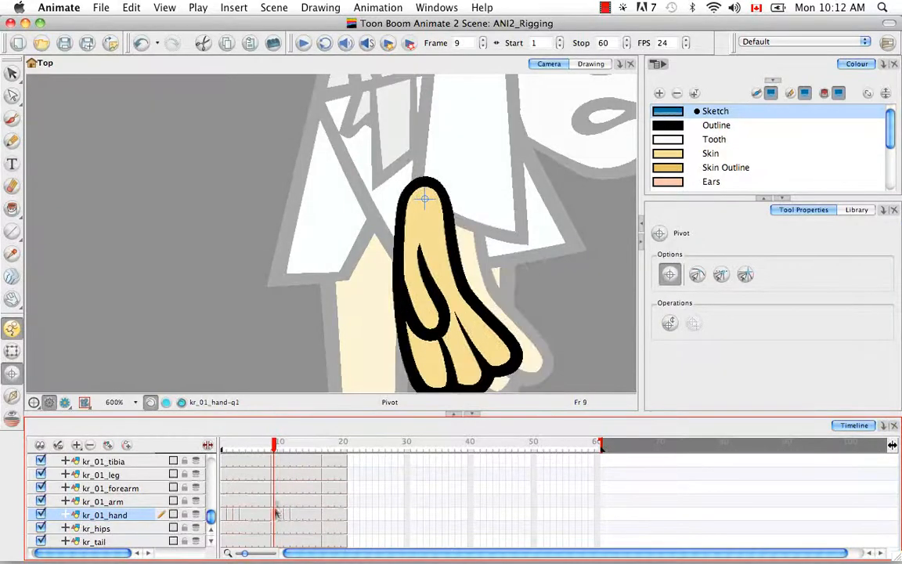
{"action": "left_click", "coordinate": [279, 446]}
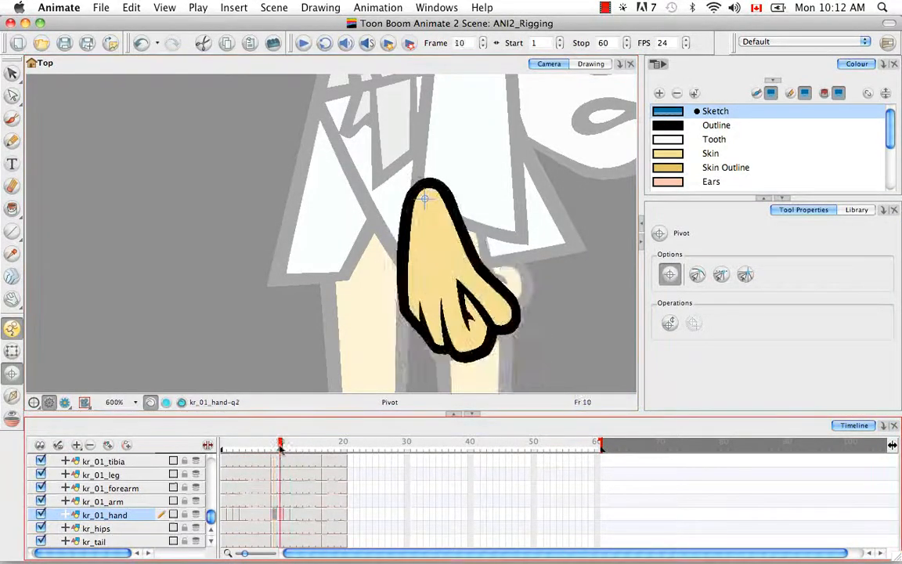
{"action": "left_click", "coordinate": [274, 516]}
{"action": "key", "text": "super+c"}
{"action": "left_click", "coordinate": [280, 517]}
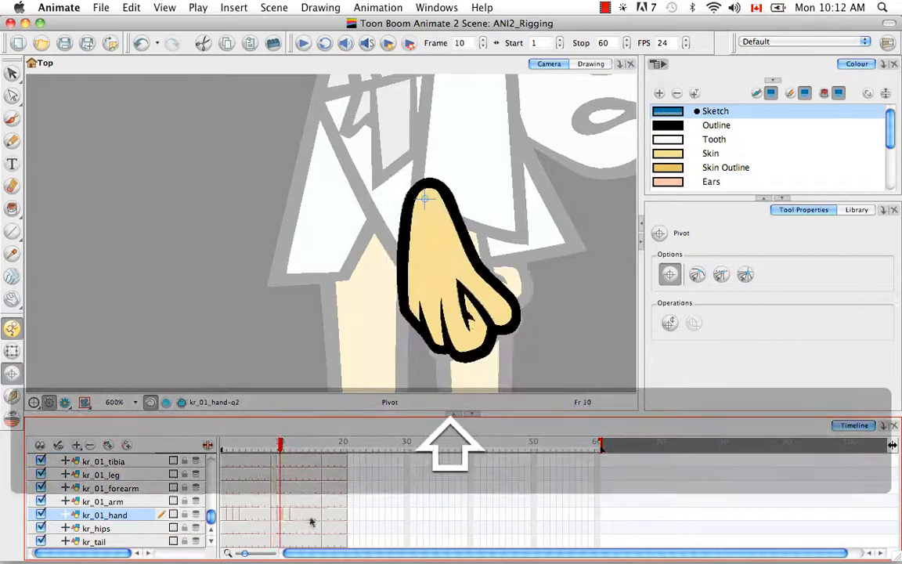
{"action": "left_click", "coordinate": [317, 517], "text": "shift"}
{"action": "key", "text": "alt+super+v"}
Step: Place the kr_01_hand pivot at the wrist, inside the rounded upper end of the hand, on frame 17
{"action": "left_click_drag", "start_coordinate": [285, 449], "coordinate": [326, 451]}
{"action": "key", "text": "space"}
{"action": "left_click_drag", "start_coordinate": [428, 205], "coordinate": [372, 242]}
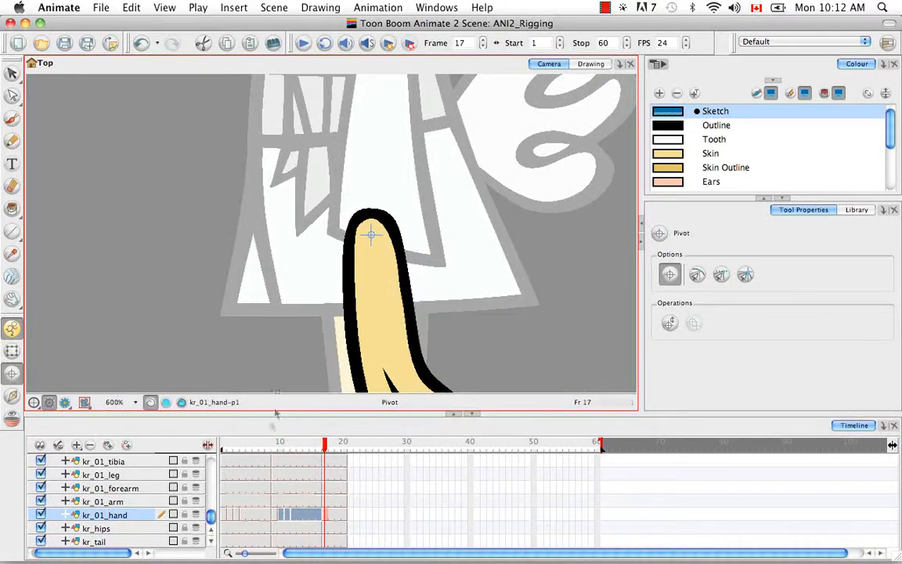
Step: Place the kr_hips pivot in the centre of the hips shape on frames 1, 9 and 17
{"action": "left_click", "coordinate": [212, 542]}
{"action": "left_click", "coordinate": [225, 528]}
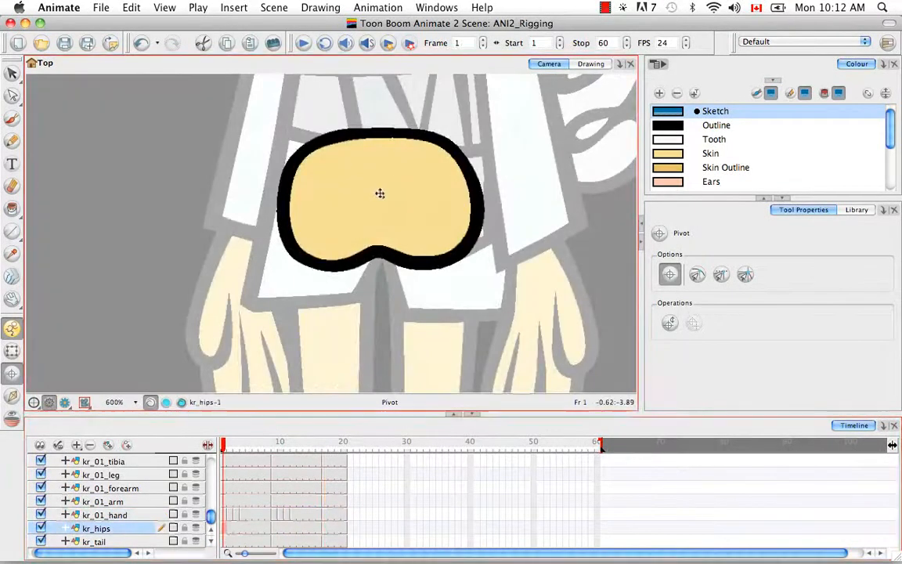
{"action": "left_click_drag", "start_coordinate": [381, 189], "coordinate": [379, 149]}
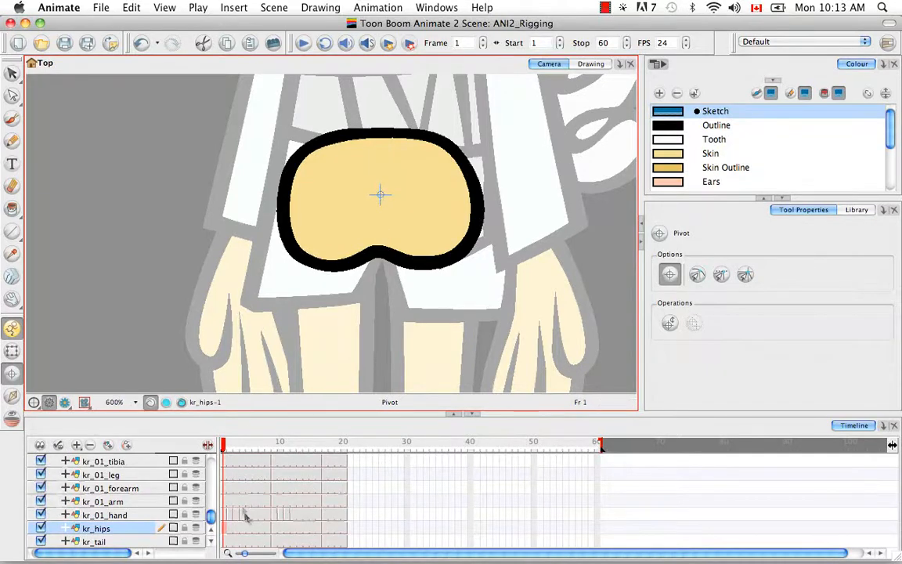
{"action": "left_click", "coordinate": [274, 528]}
{"action": "left_click", "coordinate": [357, 193]}
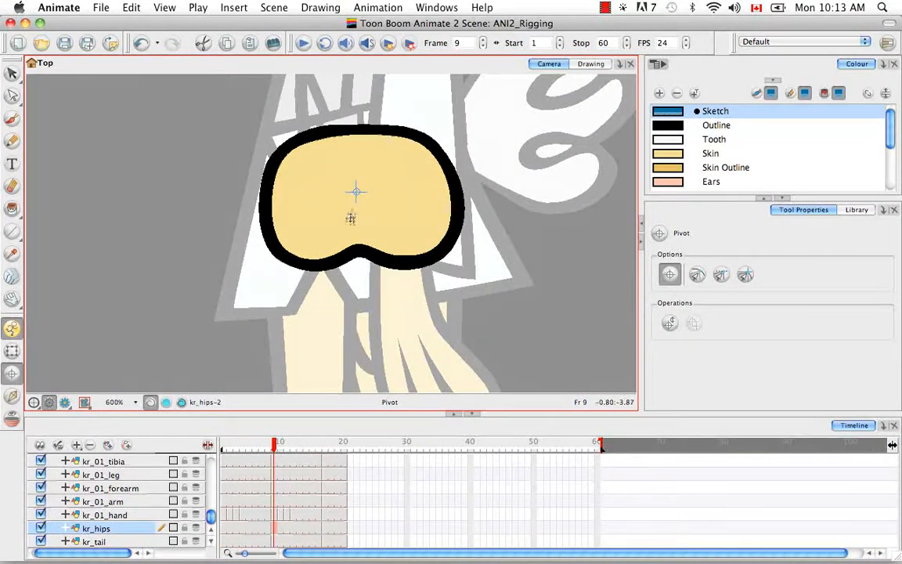
{"action": "left_click", "coordinate": [324, 528]}
{"action": "left_click", "coordinate": [381, 195]}
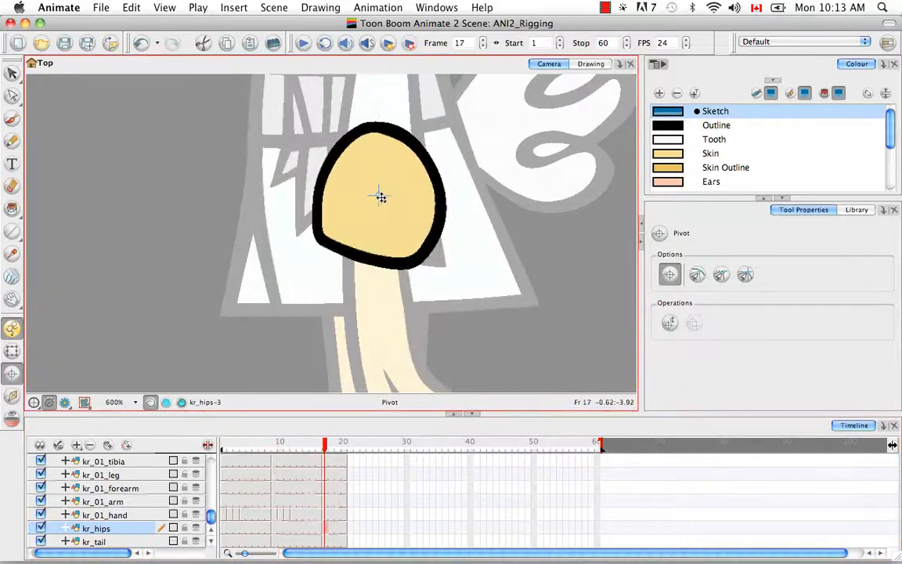
Step: Place the kr_tail pivot at the pointed tip where the tail joins the body on frames 1, 9 and 17
{"action": "left_click", "coordinate": [224, 541]}
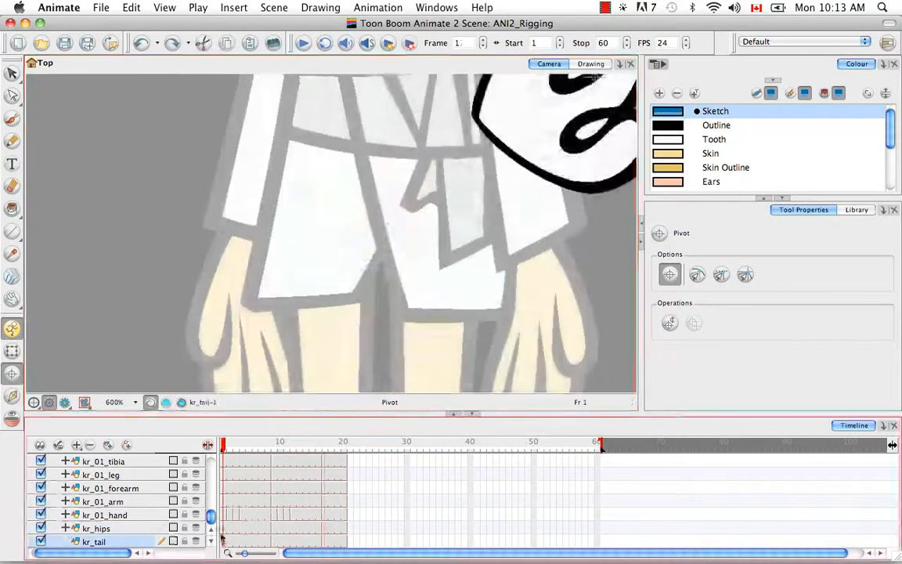
{"action": "left_click_drag", "start_coordinate": [507, 181], "coordinate": [294, 284]}
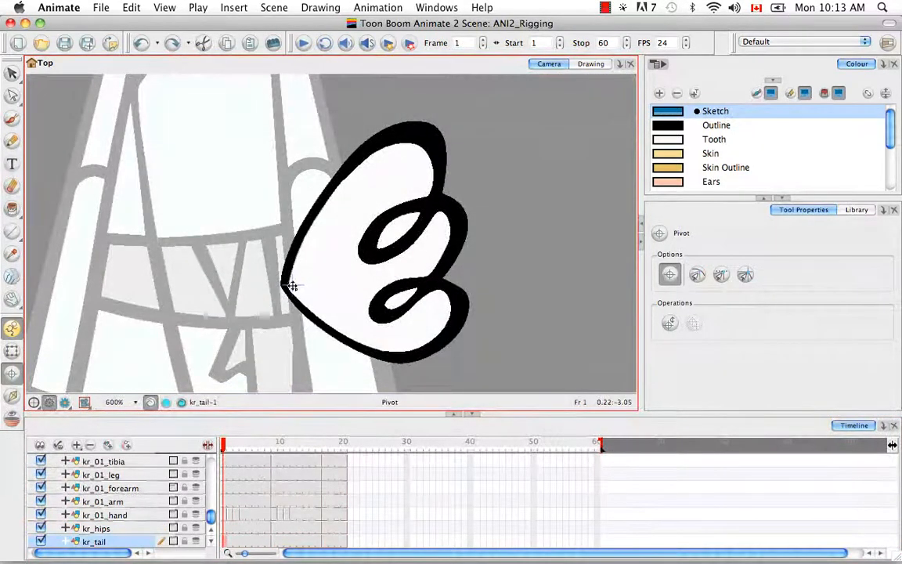
{"action": "left_click", "coordinate": [273, 542]}
{"action": "left_click", "coordinate": [252, 313]}
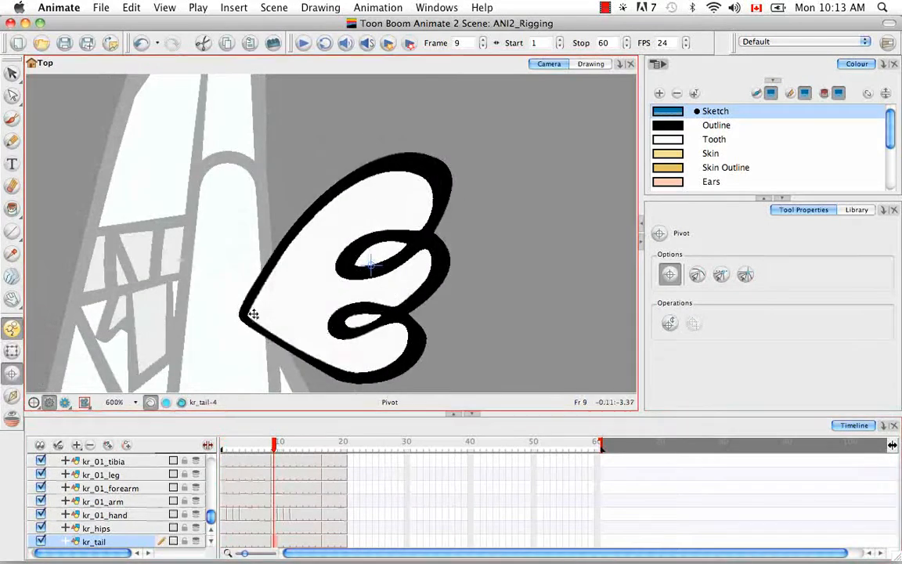
{"action": "left_click", "coordinate": [325, 541]}
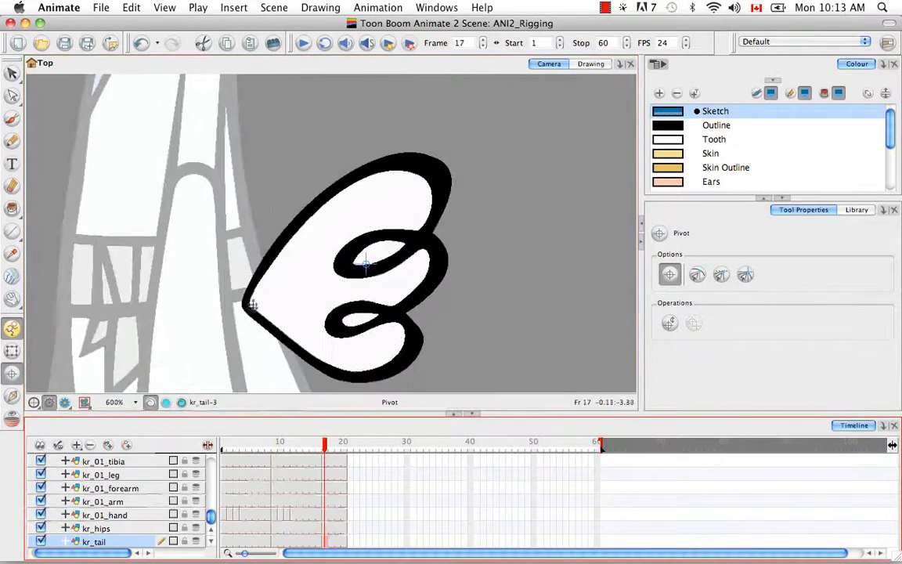
{"action": "left_click", "coordinate": [254, 302]}
Step: Select the kr_02_forearm layer with the Transform tool, show the full character and return to frame 1
{"action": "scroll", "coordinate": [191, 478], "scroll_direction": "up", "scroll_amount": 5}
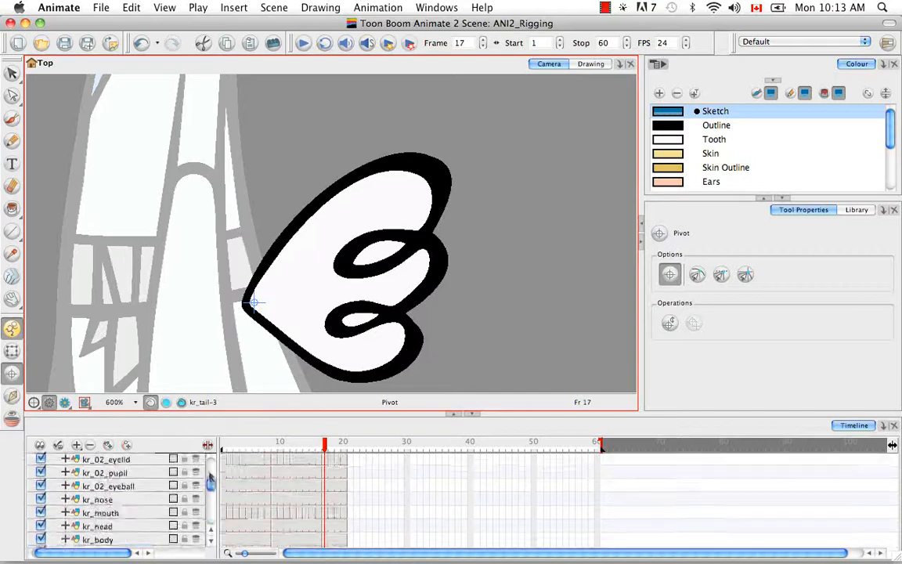
{"action": "left_click", "coordinate": [110, 460]}
{"action": "left_click", "coordinate": [11, 350]}
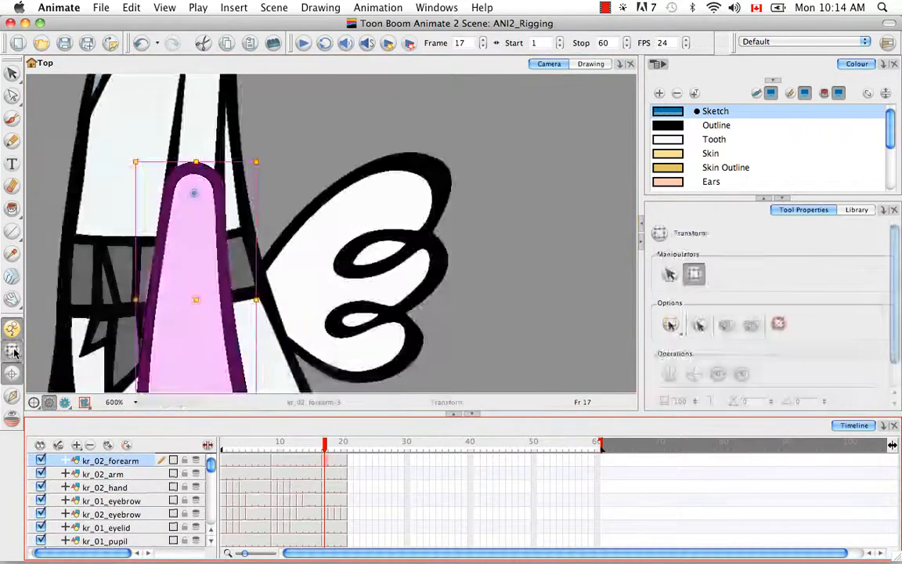
{"action": "key", "text": "space"}
{"action": "left_click_drag", "start_coordinate": [404, 312], "coordinate": [476, 280]}
{"action": "key", "text": "shift+m"}
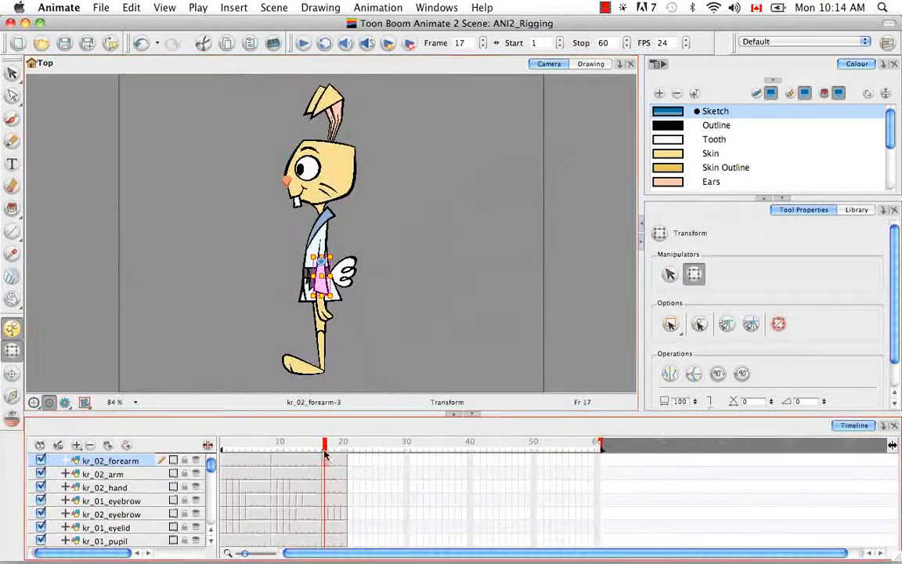
{"action": "left_click_drag", "start_coordinate": [325, 451], "coordinate": [224, 445]}
Step: Compare the kr_02_arm pivot on frame 1 between the Pivot and Transform tools, then clear the selection
{"action": "left_click", "coordinate": [130, 475]}
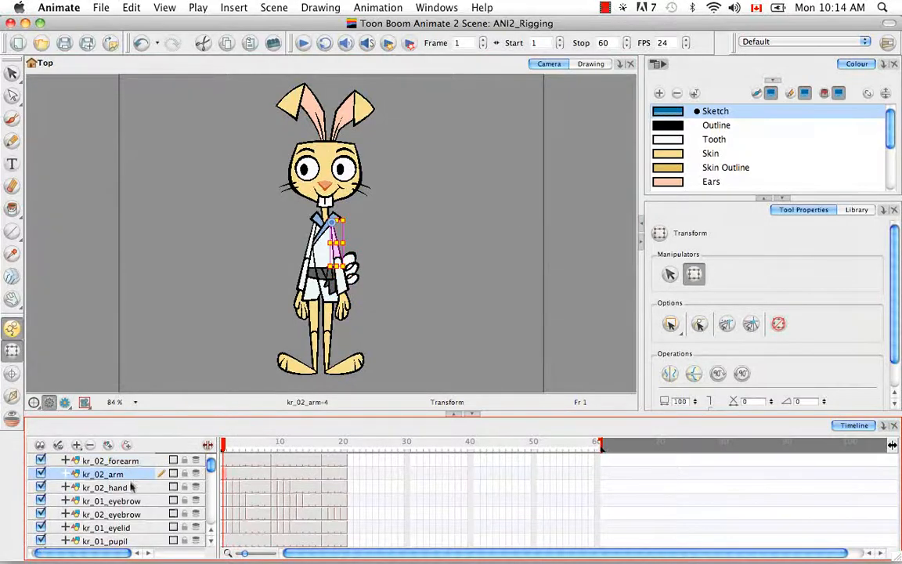
{"action": "left_click", "coordinate": [130, 487]}
{"action": "left_click", "coordinate": [125, 475]}
{"action": "left_click", "coordinate": [11, 374]}
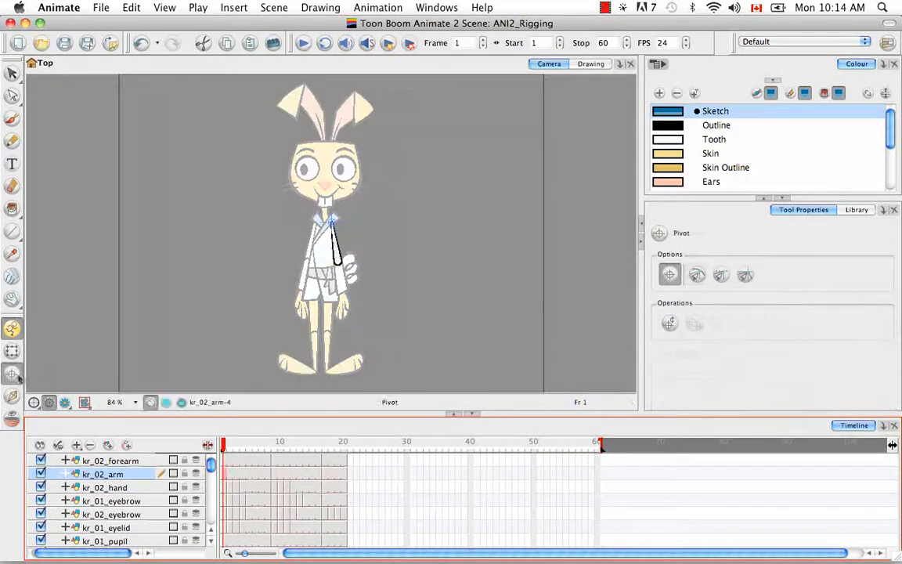
{"action": "left_click", "coordinate": [11, 351]}
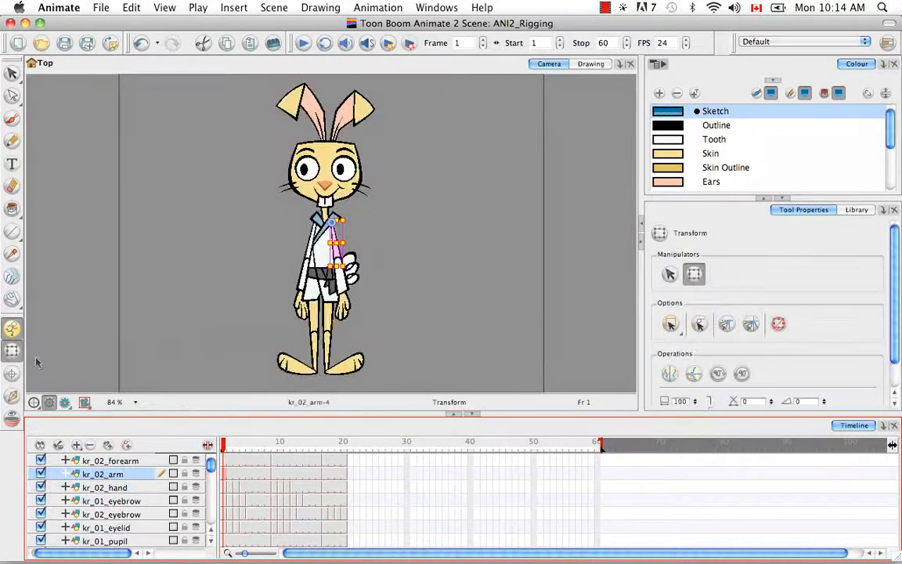
{"action": "left_click", "coordinate": [456, 307]}
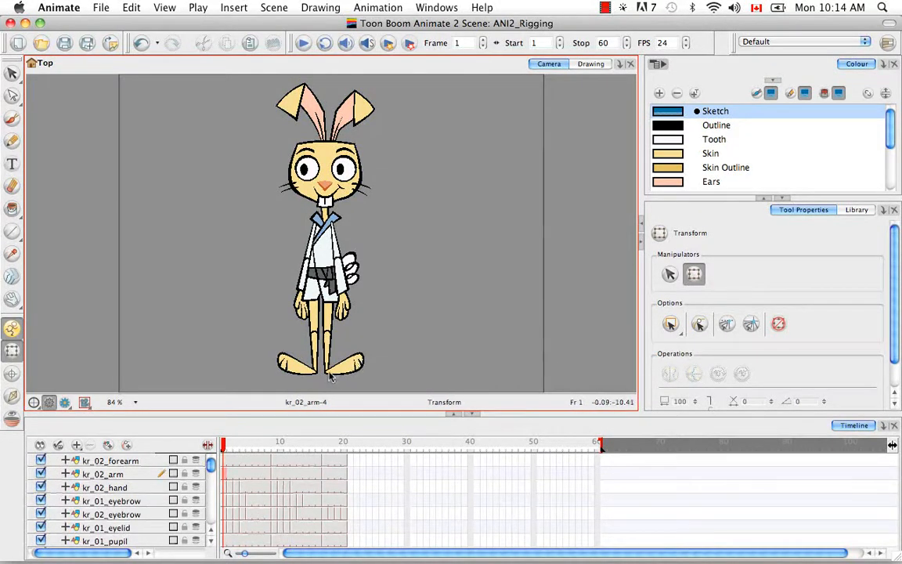
Step: Select the kr_02 forearm on the character with the Transform tool to view its pivot, then deselect it
{"action": "left_click", "coordinate": [11, 352]}
{"action": "left_click", "coordinate": [343, 272]}
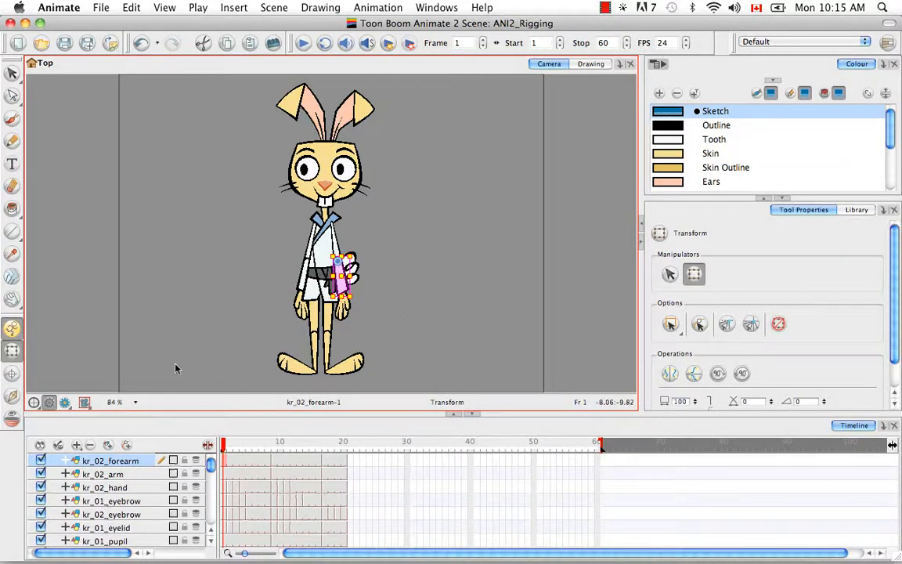
{"action": "left_click", "coordinate": [436, 330]}
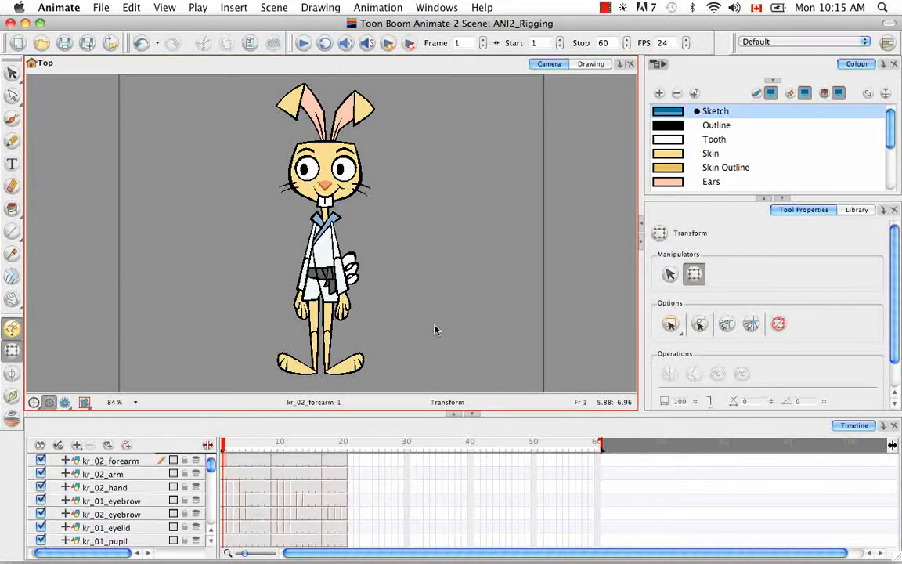